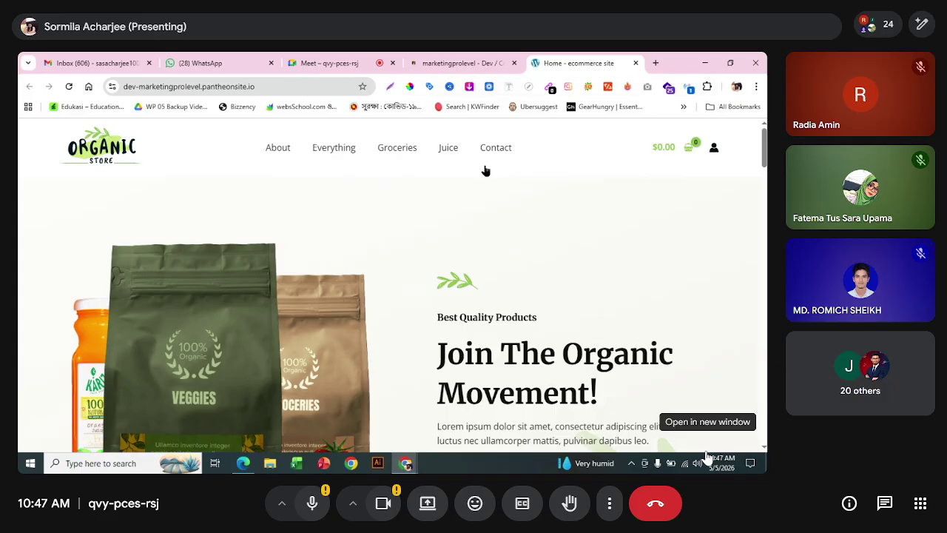
Look over the ecommerce site's home page and open the marketingprolevel site's Dev admin from the Pantheon dashboard
scroll(474, 222, "down", 3)
scroll(450, 260, "up", 2)
scroll(450, 260, "up", 3)
left_click(492, 61)
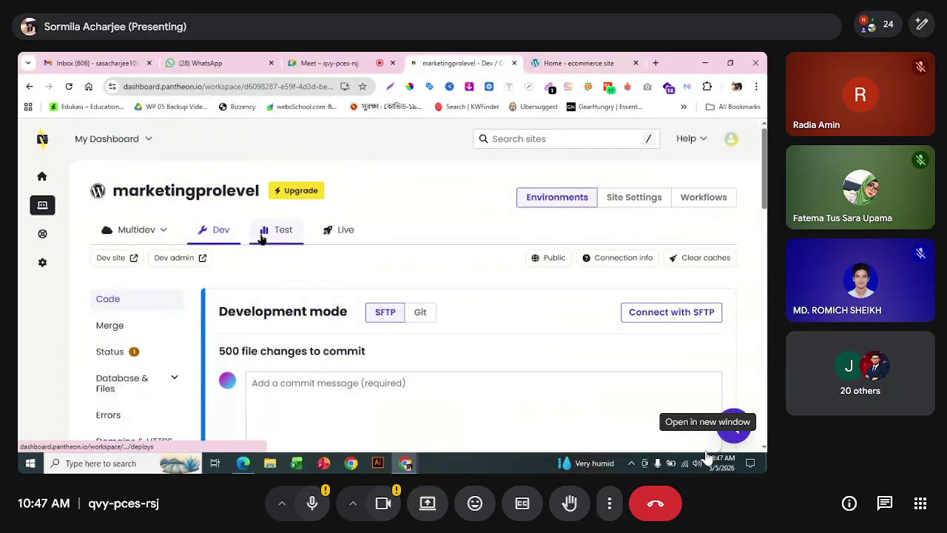
left_click(190, 255)
View the product listings on the store's home page and log in to the WordPress admin with the prefilled username and password
left_click(592, 61)
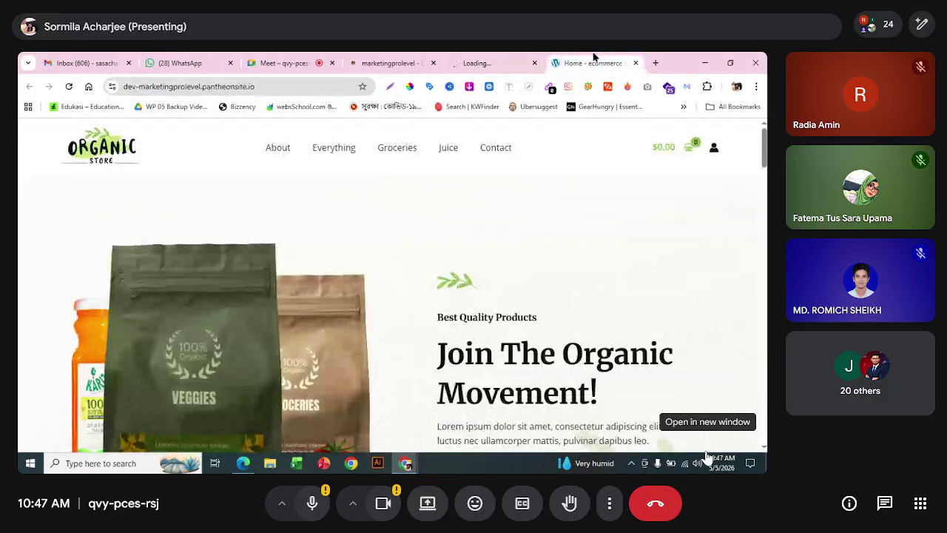
scroll(393, 262, "down", 10)
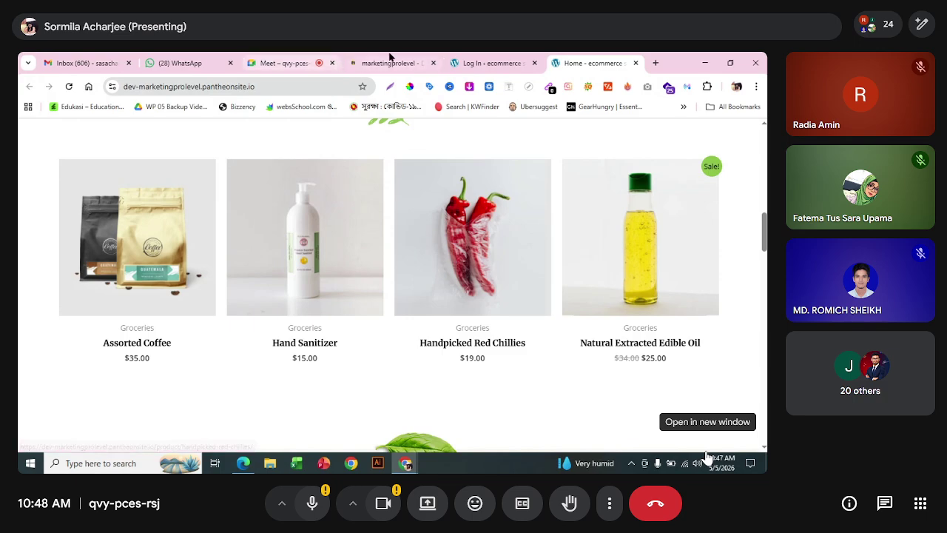
left_click(493, 59)
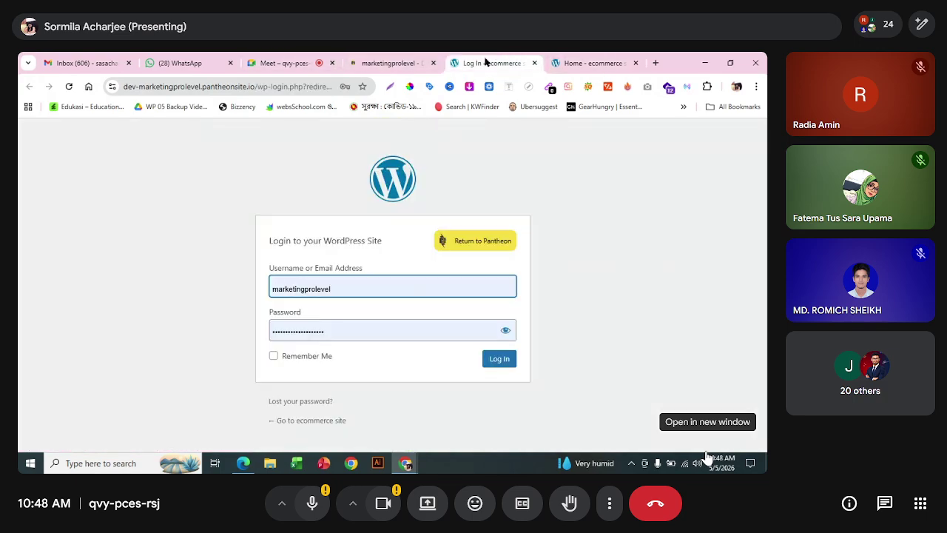
left_click(493, 361)
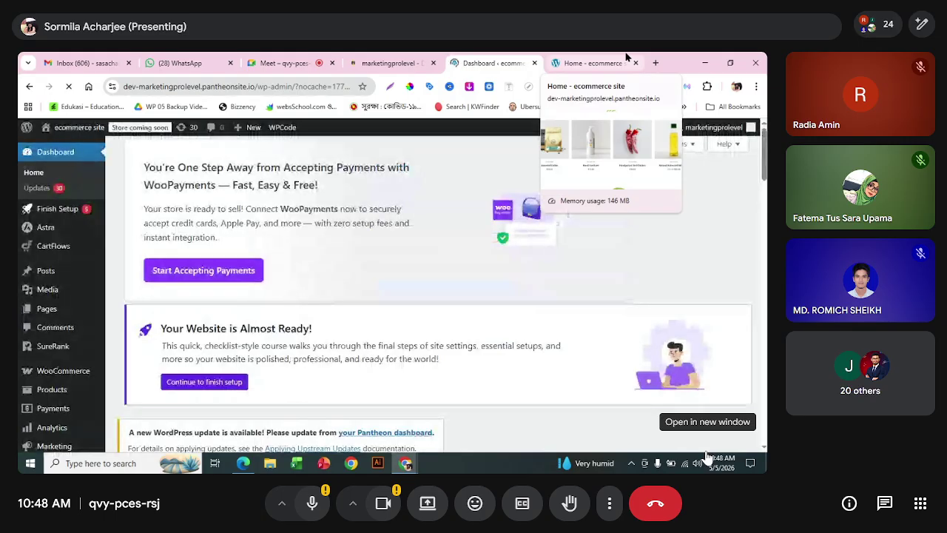
Look over the WordPress dashboard and close the Pantheon dashboard tab
scroll(318, 348, "down", 3)
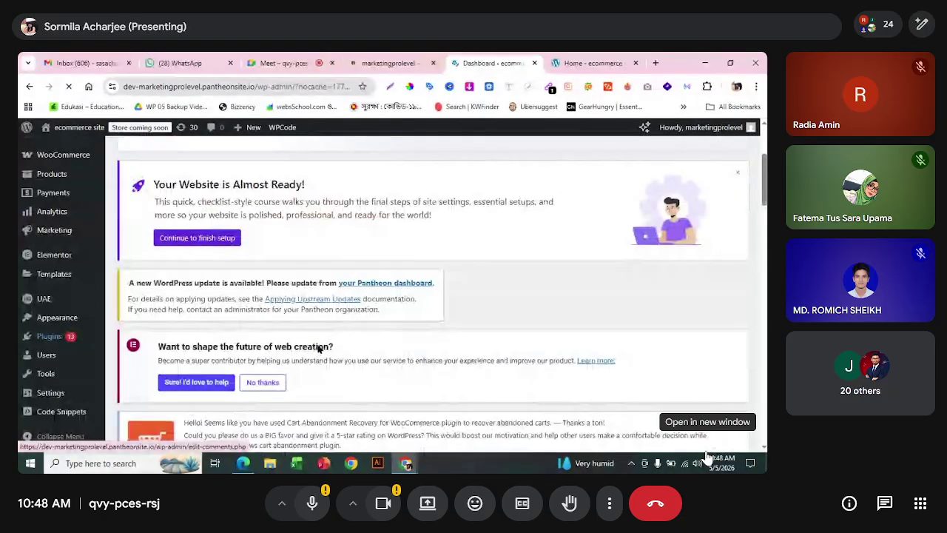
scroll(318, 348, "up", 3)
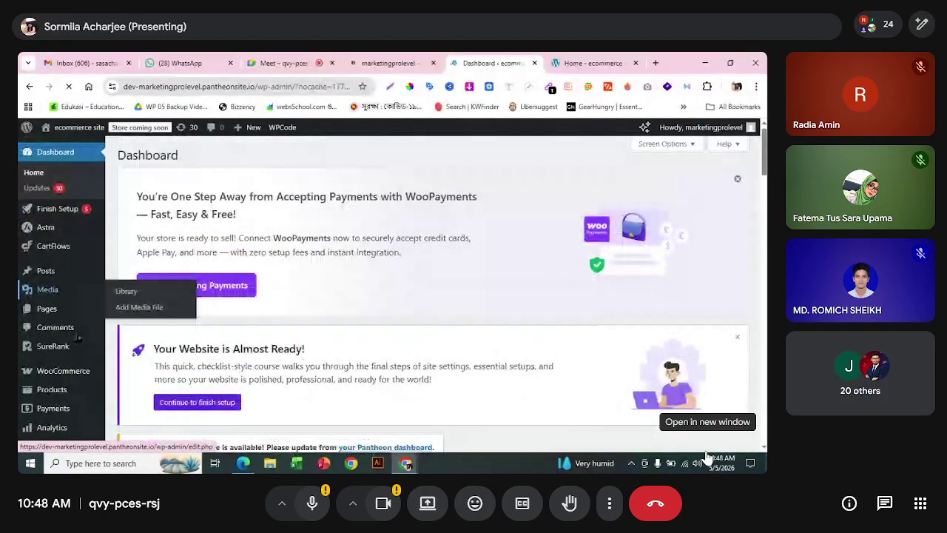
left_click(433, 63)
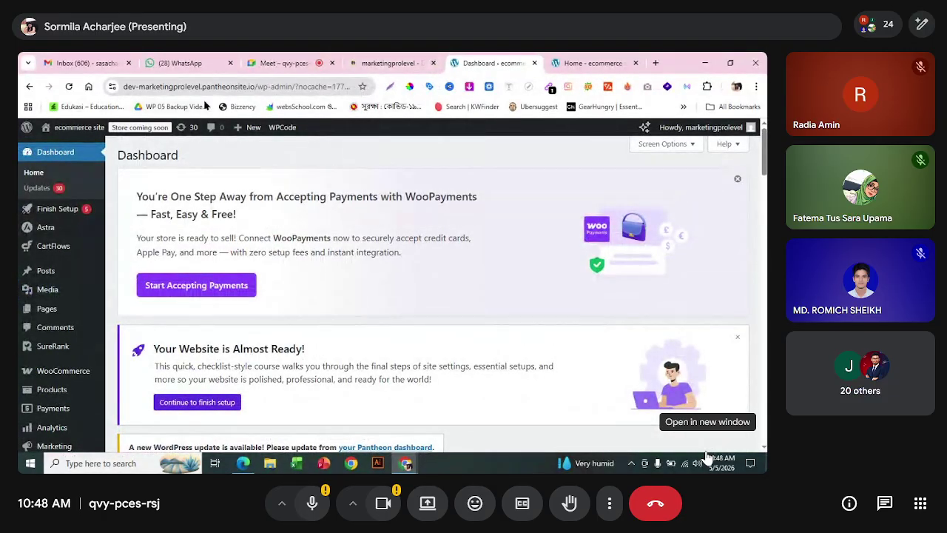
Copy the WordPress admin address and search for it in a new tab in Microsoft Edge
right_click(212, 90)
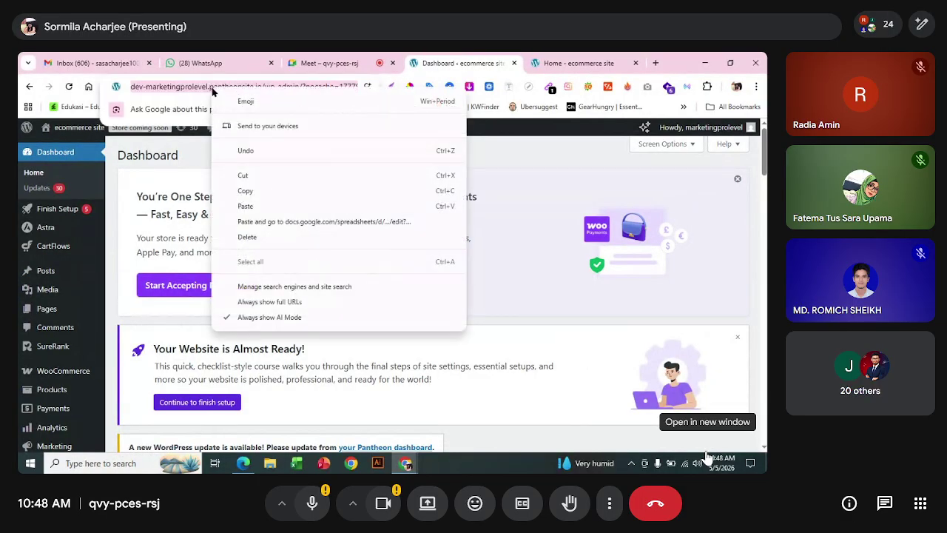
left_click(252, 193)
left_click(242, 463)
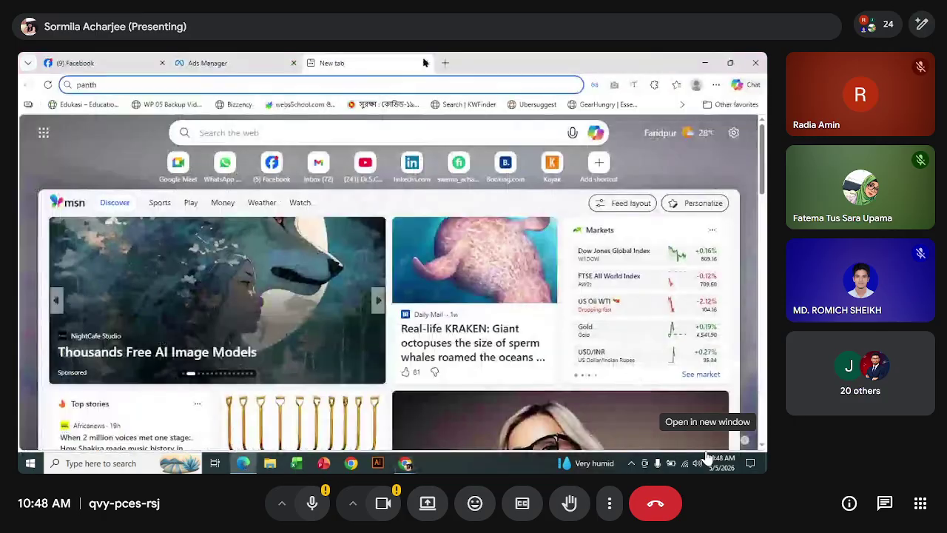
right_click(324, 84)
left_click(355, 200)
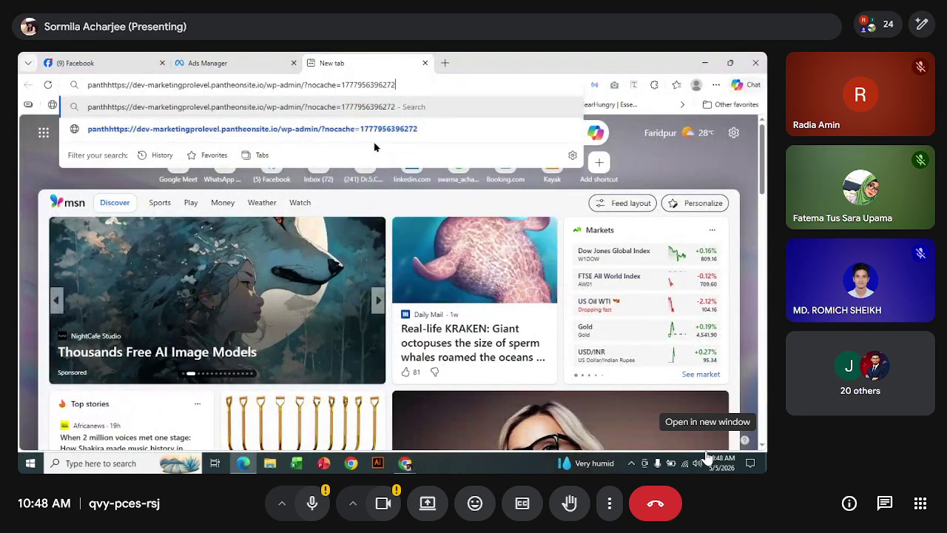
left_click(390, 108)
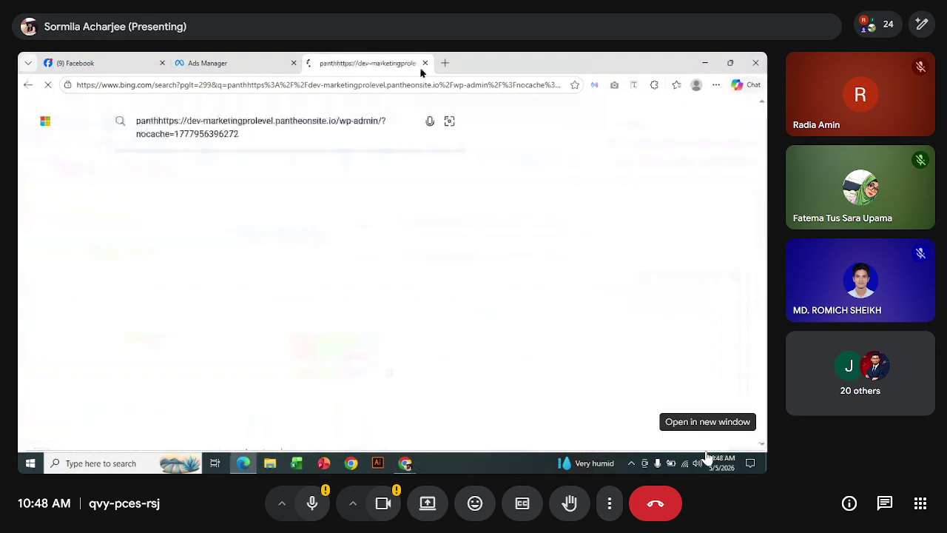
Open the Pantheon login from the search results and log in with the saved account e-mail and password
left_click(219, 241)
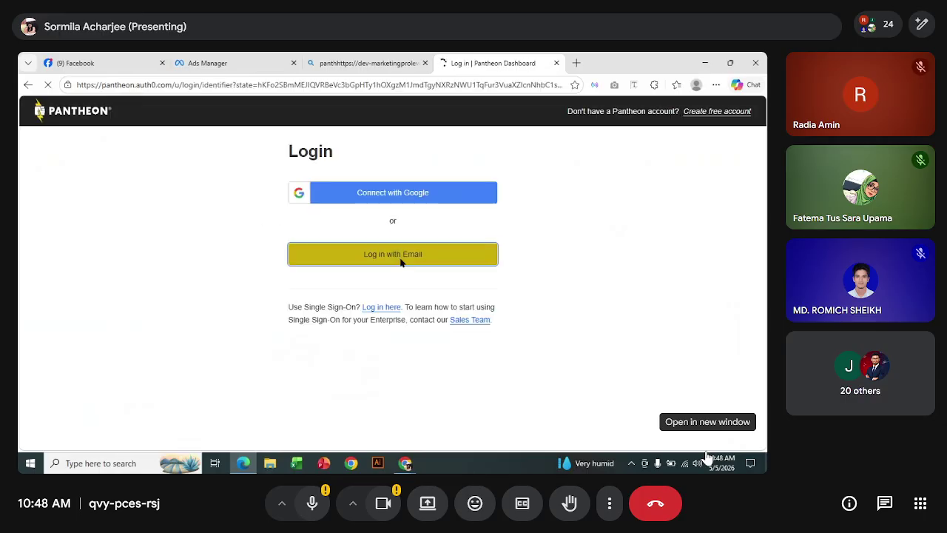
left_click(398, 335)
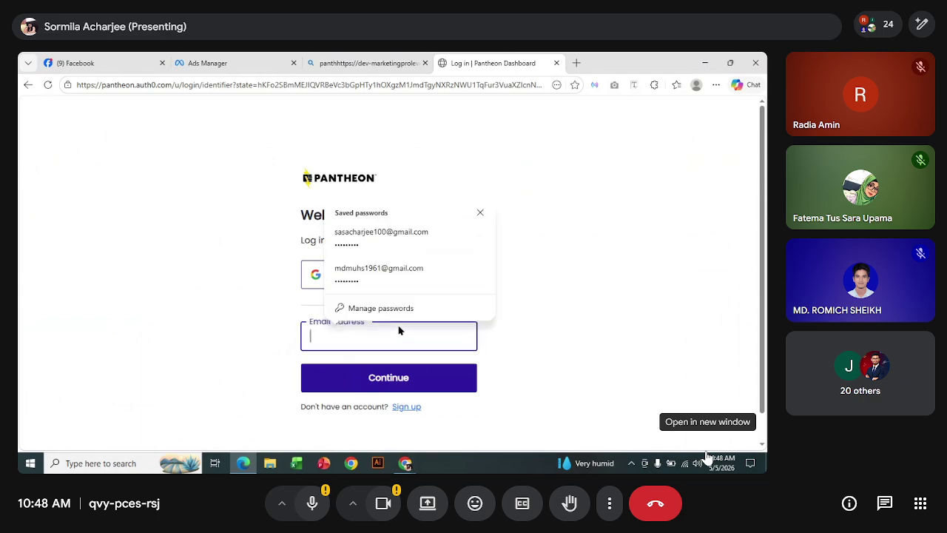
left_click(406, 232)
left_click(423, 378)
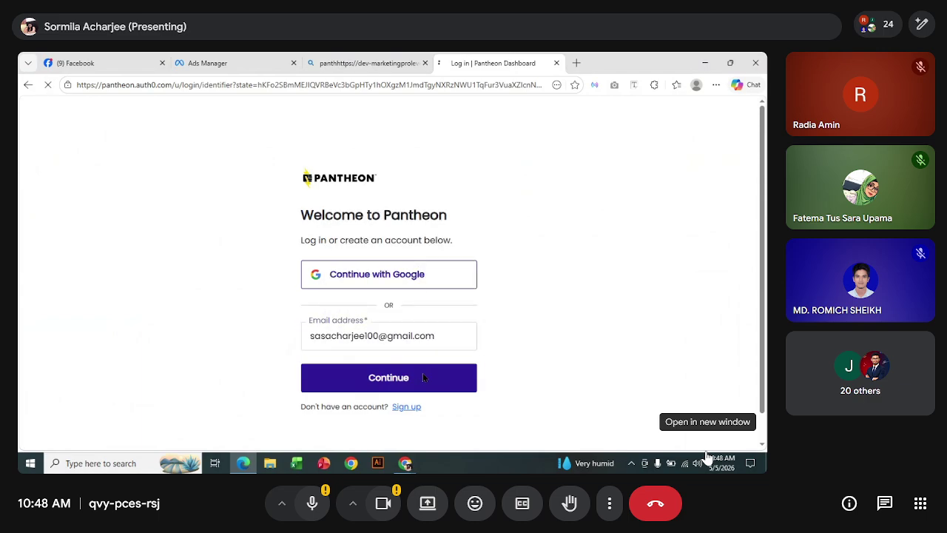
left_click(422, 376)
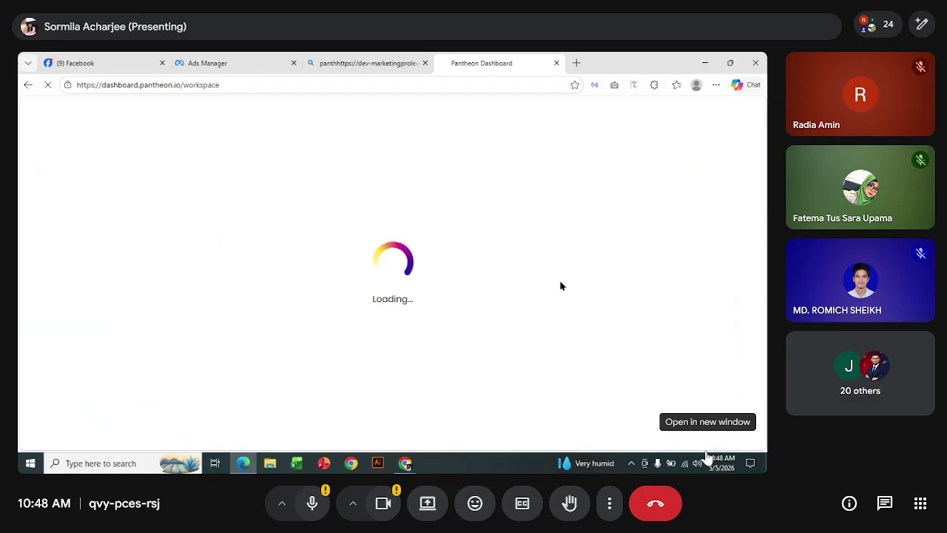
Close the leftover search results tab and open the marketingprolevel site from the Pantheon dashboard's Sites list
left_click(424, 62)
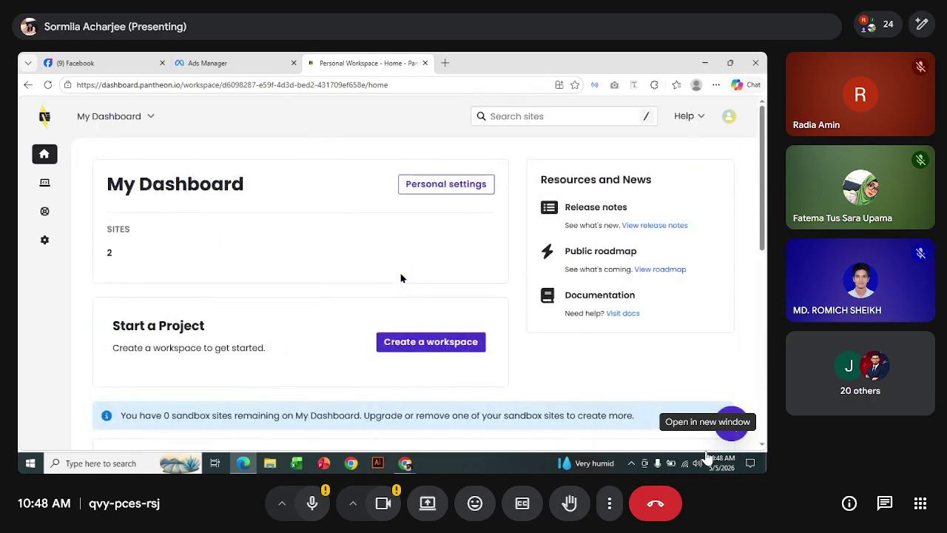
scroll(286, 273, "down", 5)
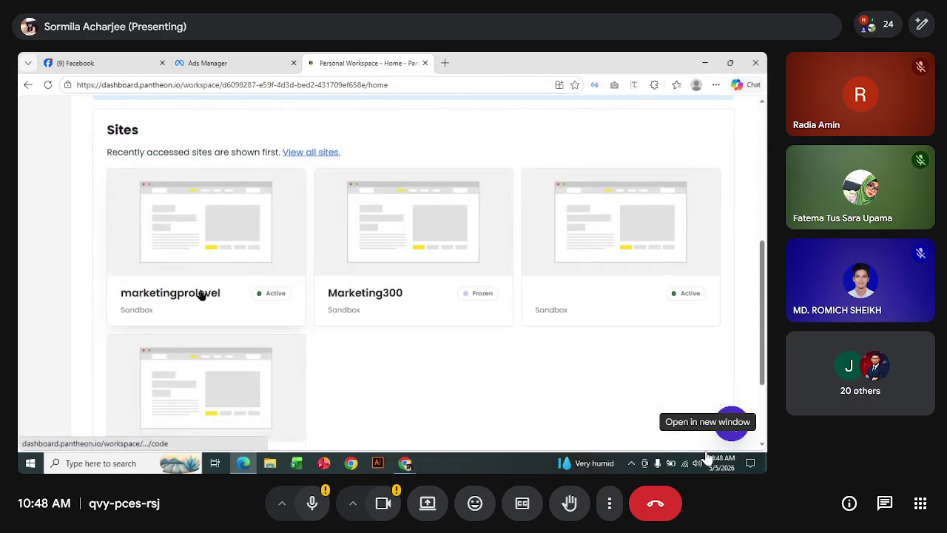
left_click(201, 295)
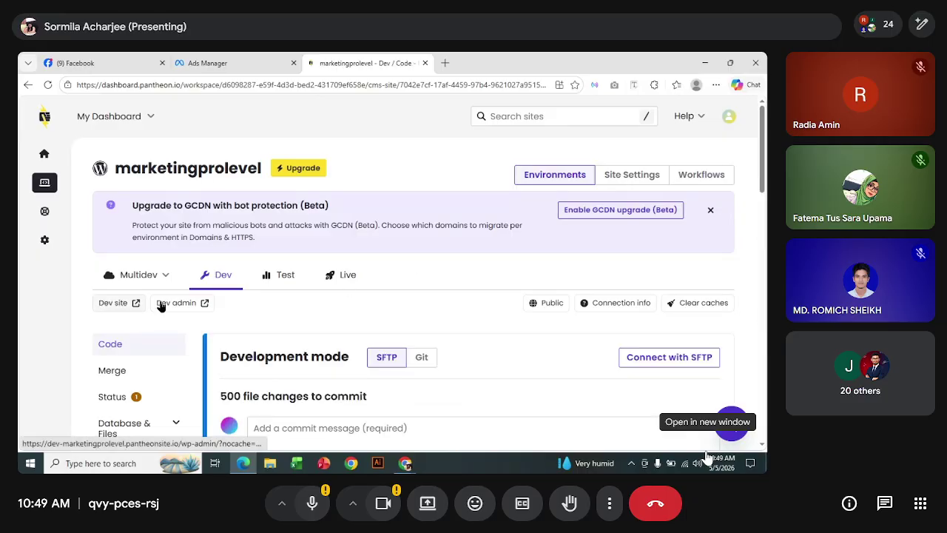
Open the Dev admin past the sandbox notice and log in to WordPress with the prefilled username and password
left_click(161, 305)
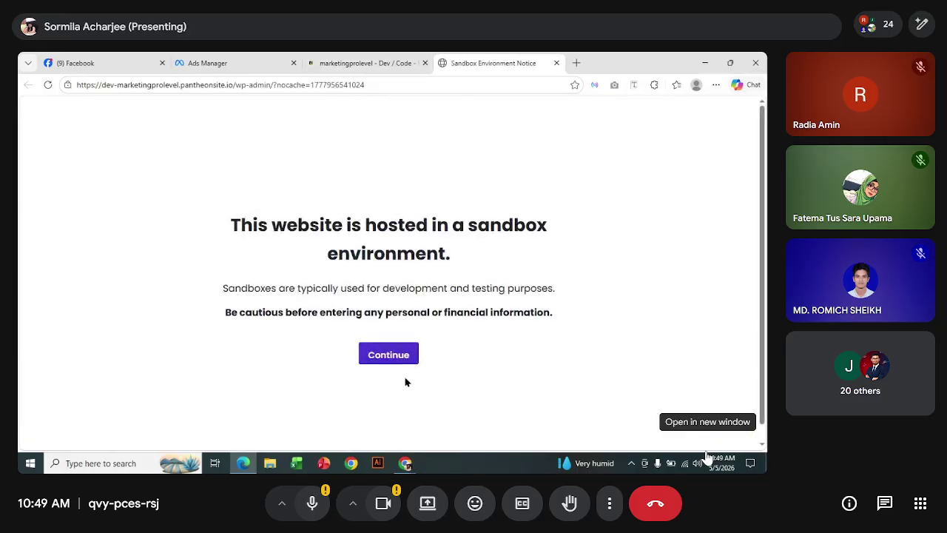
left_click(393, 362)
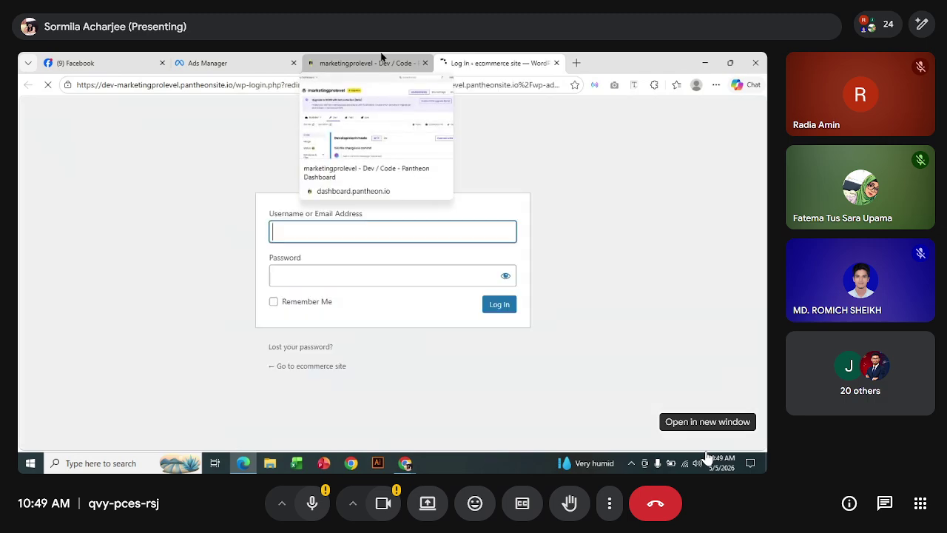
left_click(490, 336)
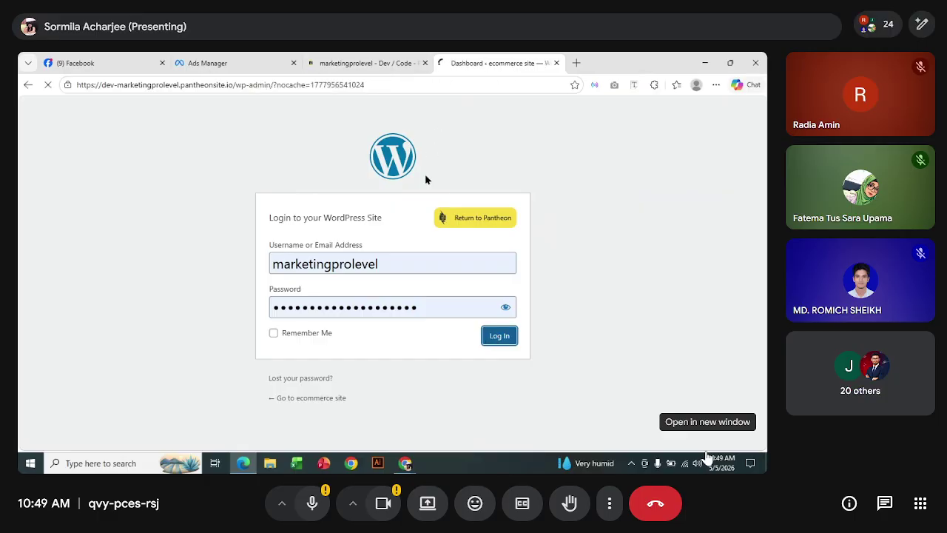
Open the ecommerce site's front end in a new tab and close the Pantheon dashboard tab
mouse_move(74, 105)
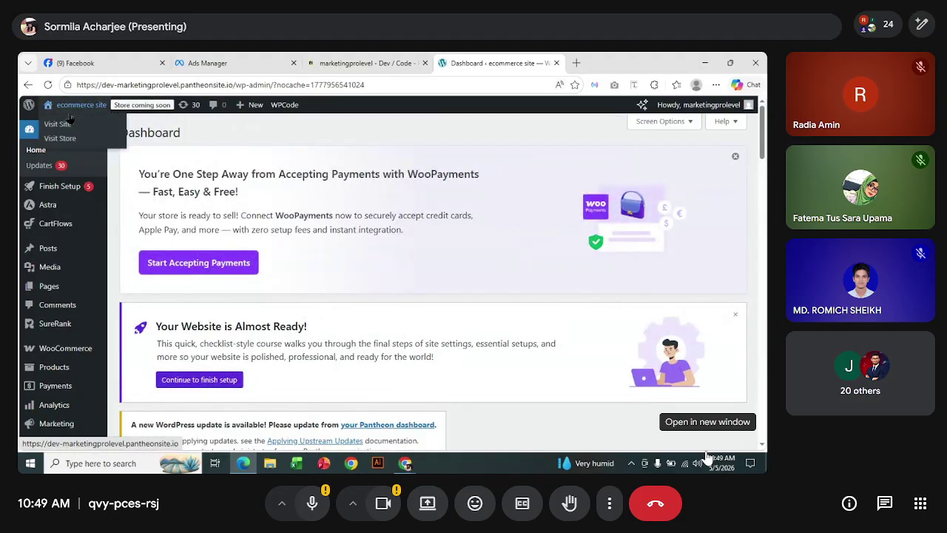
right_click(61, 127)
left_click(103, 133)
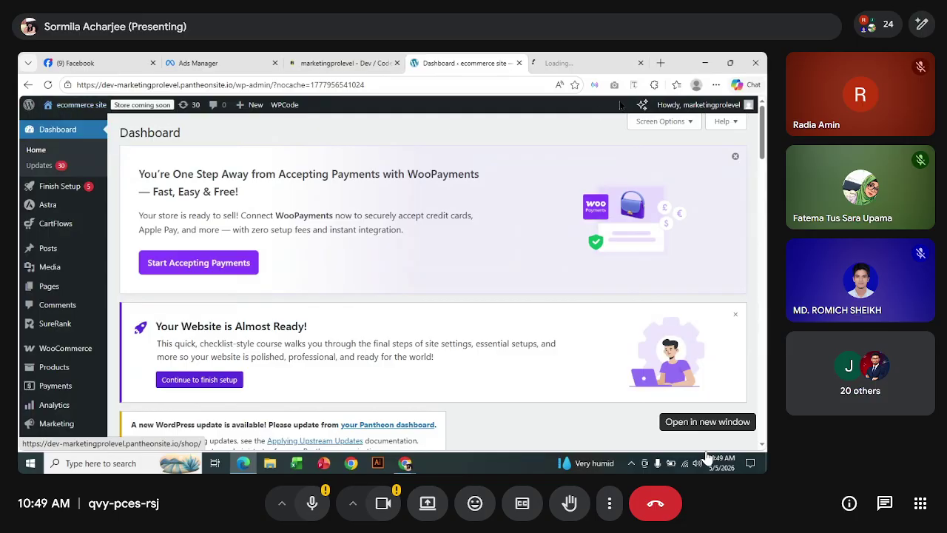
left_click(585, 60)
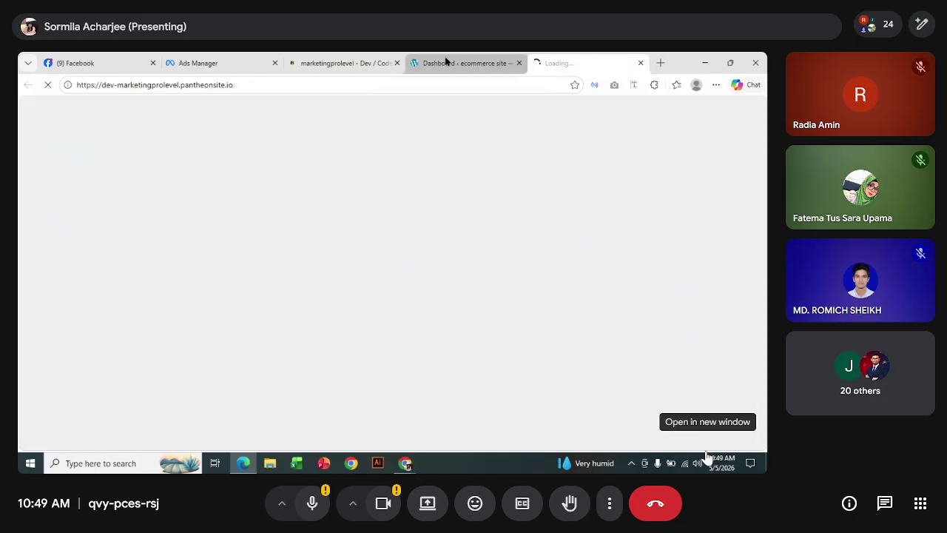
left_click(395, 63)
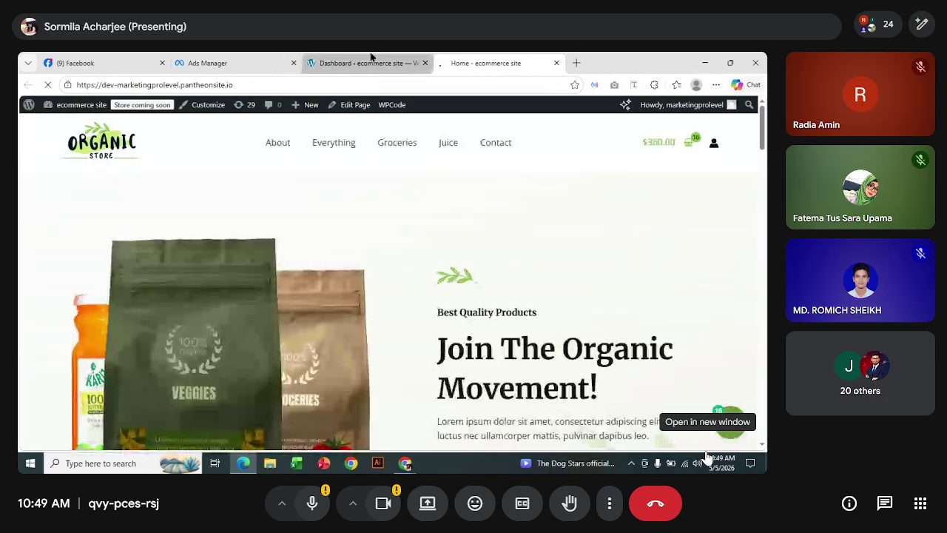
Examine the hero section of the store's home page and return to the WordPress dashboard
left_click(370, 61)
left_click(259, 60)
left_click(363, 59)
left_click(469, 61)
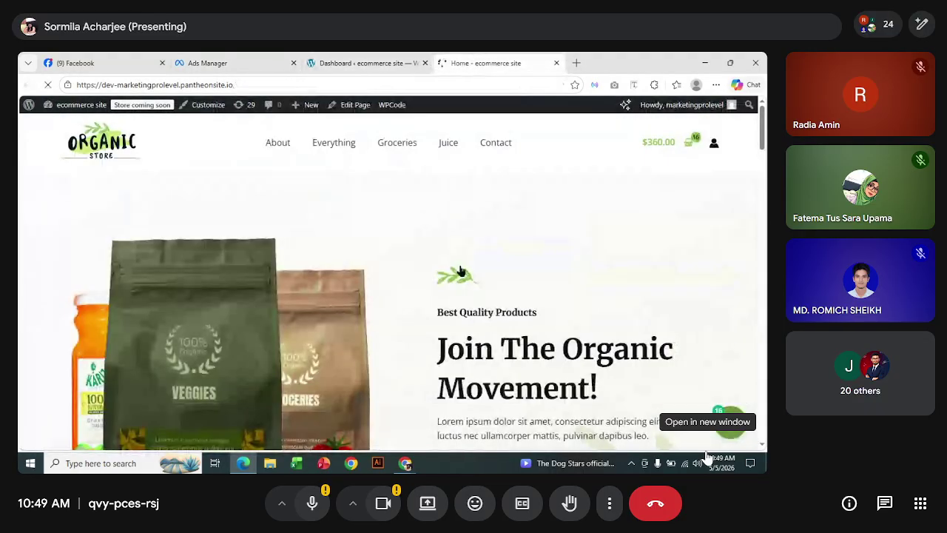
scroll(460, 304, "down", 4)
scroll(460, 303, "up", 4)
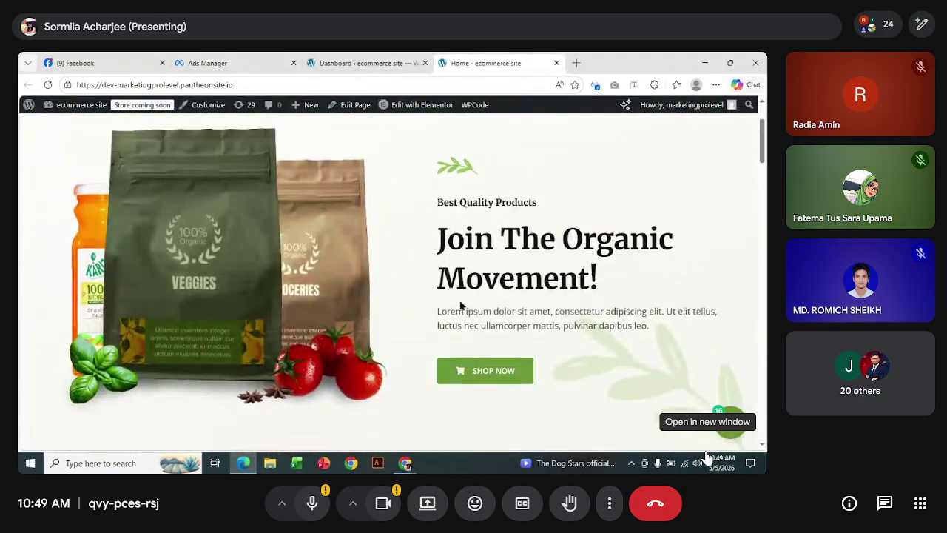
scroll(460, 304, "down", 1)
scroll(460, 304, "down", 3)
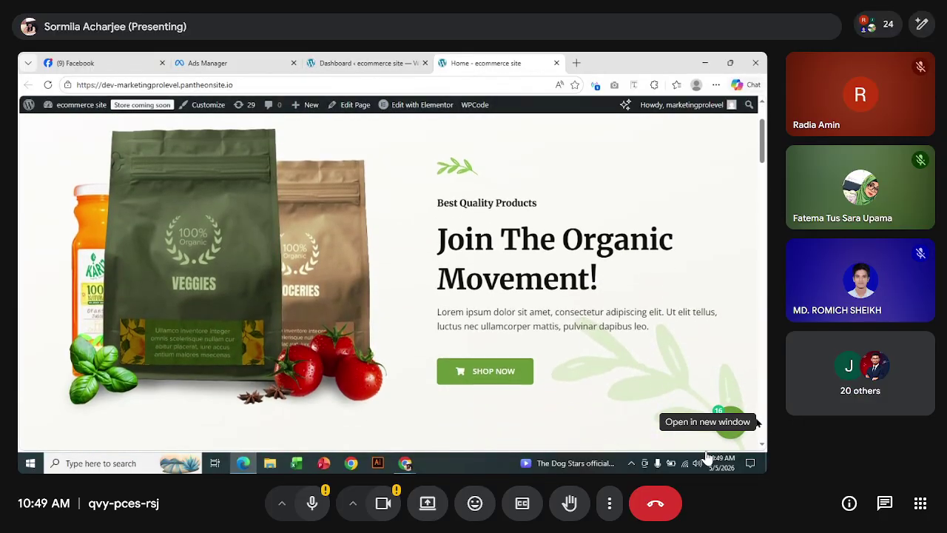
scroll(511, 291, "up", 4)
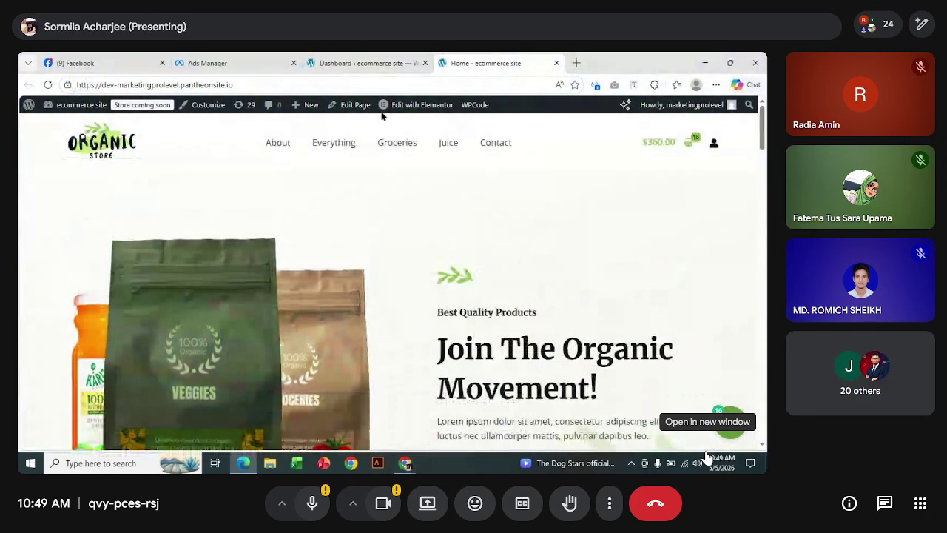
left_click(367, 63)
key("ctrl+Tab")
left_click(366, 63)
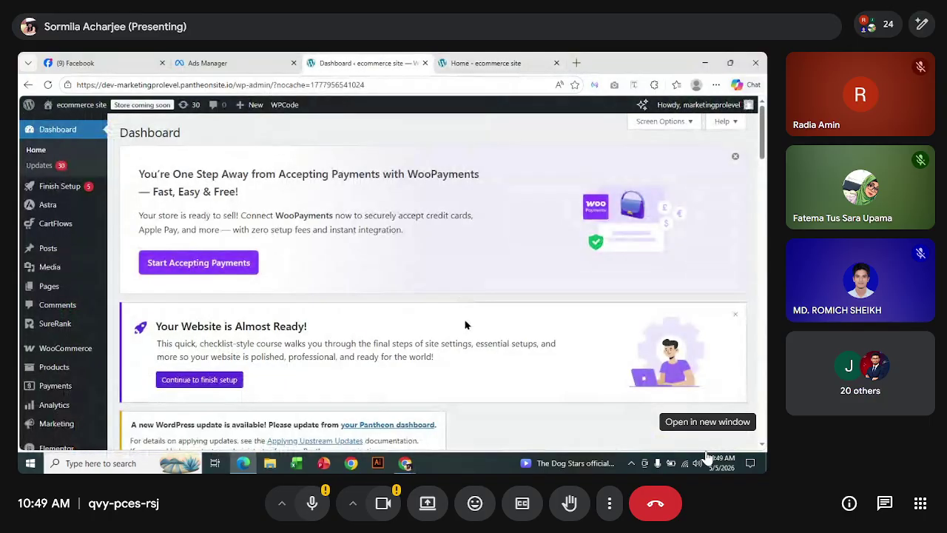
Switch to Chrome and show the presented screen enlarged in the Google Meet call
mouse_move(406, 464)
left_click(380, 402)
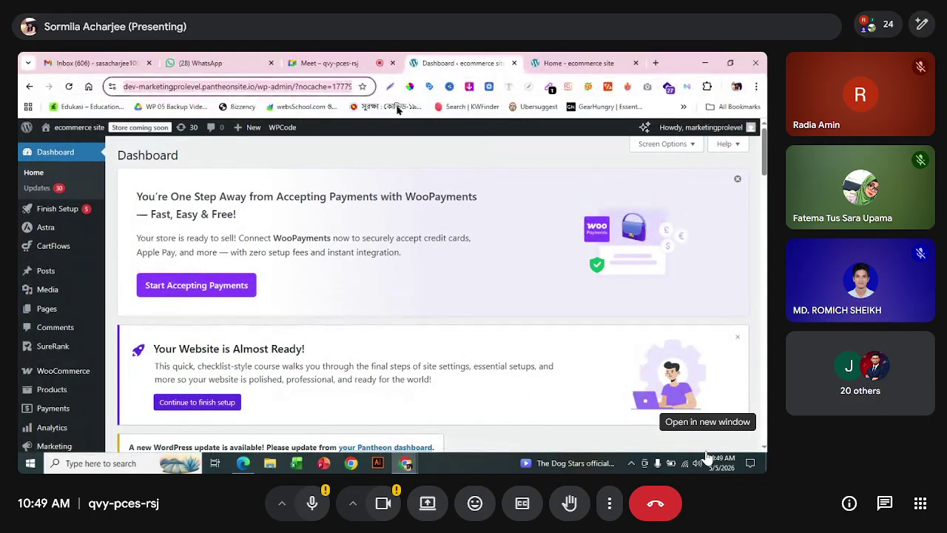
left_click(333, 59)
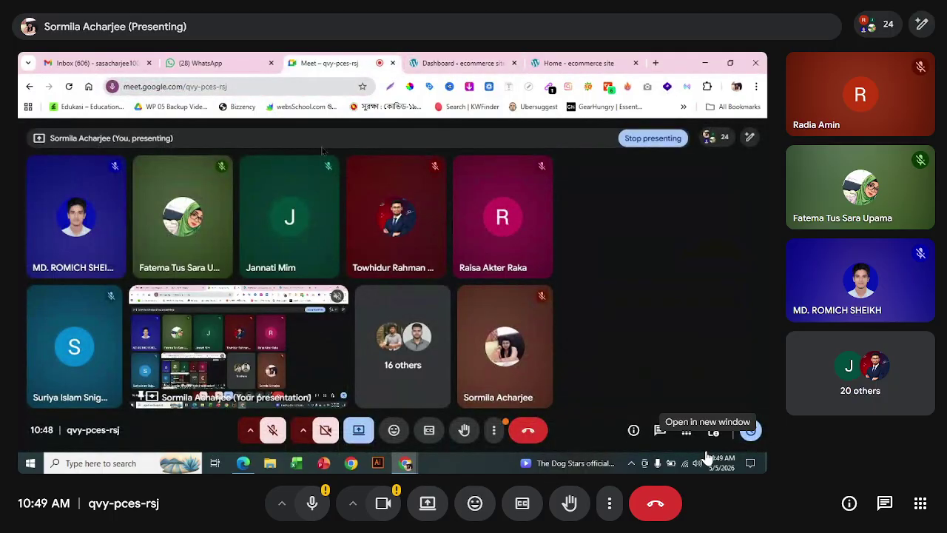
left_click(211, 305)
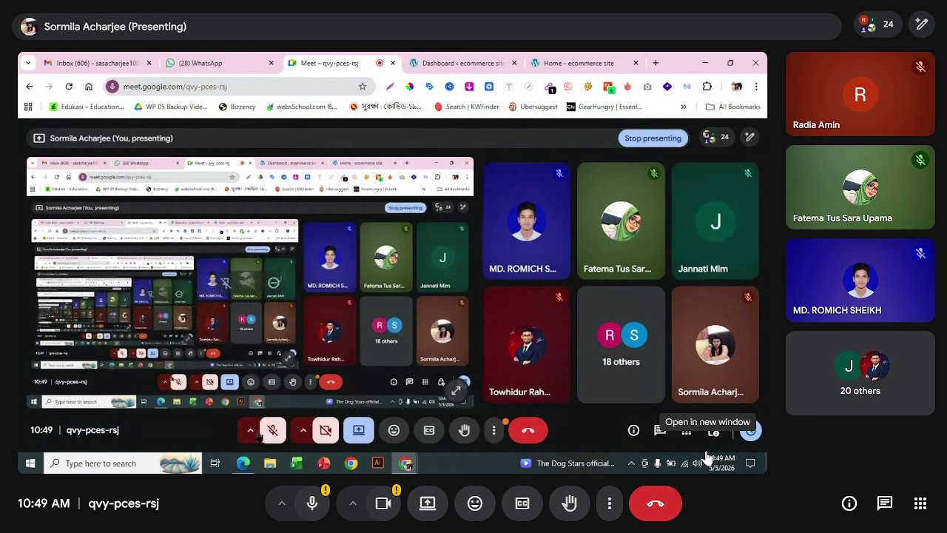
Switch to Microsoft Edge and bring up the Meta Ads Manager tab
left_click(245, 463)
left_click(223, 60)
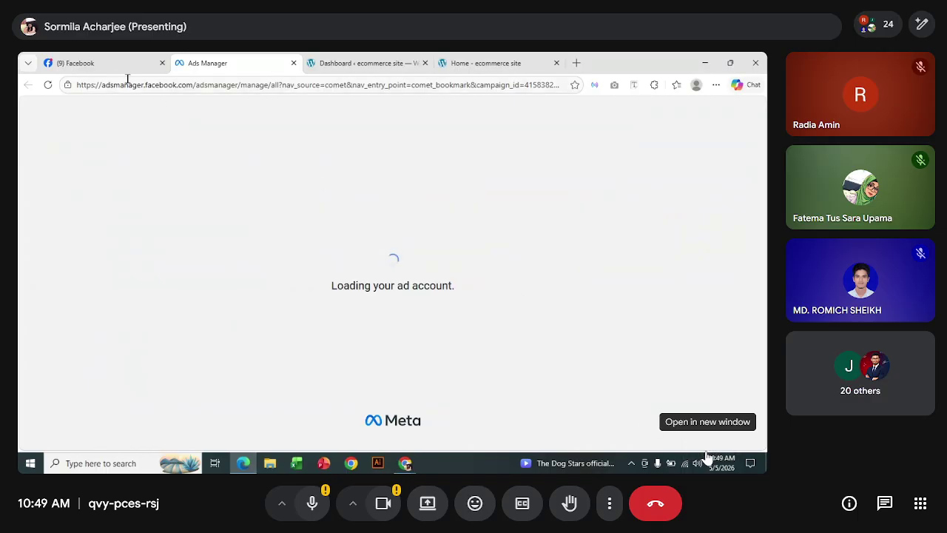
Reload Ads Manager and open the business settings of the Let's Learn Freelancing portfolio from all tools
left_click(48, 86)
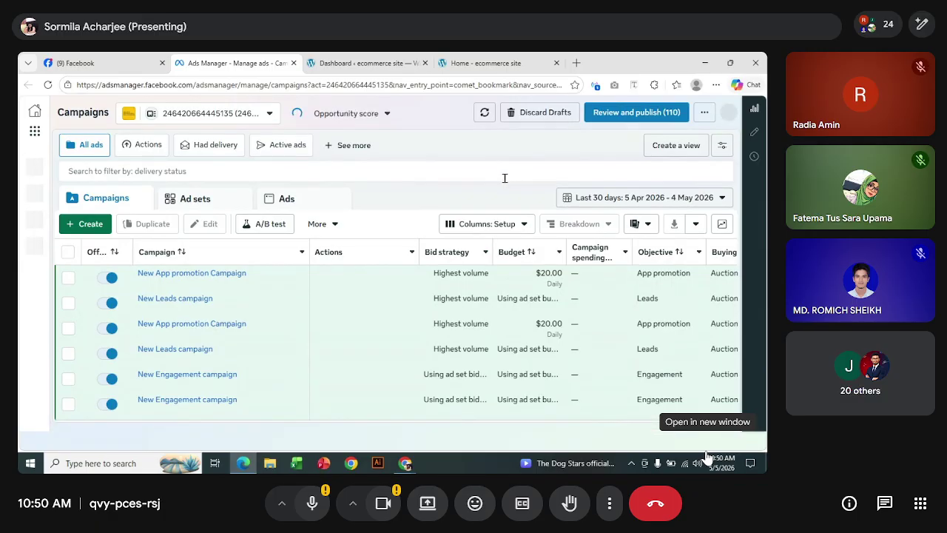
mouse_move(46, 348)
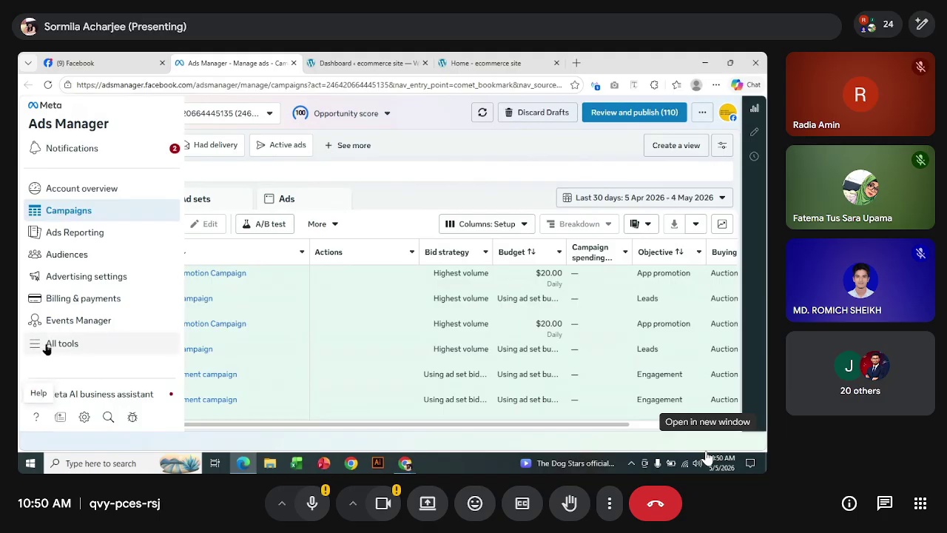
left_click(63, 348)
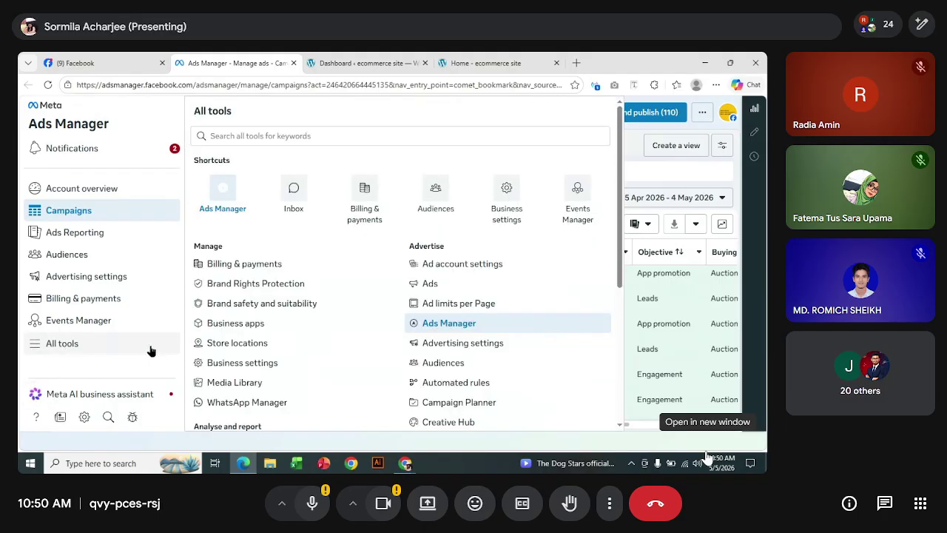
left_click(501, 198)
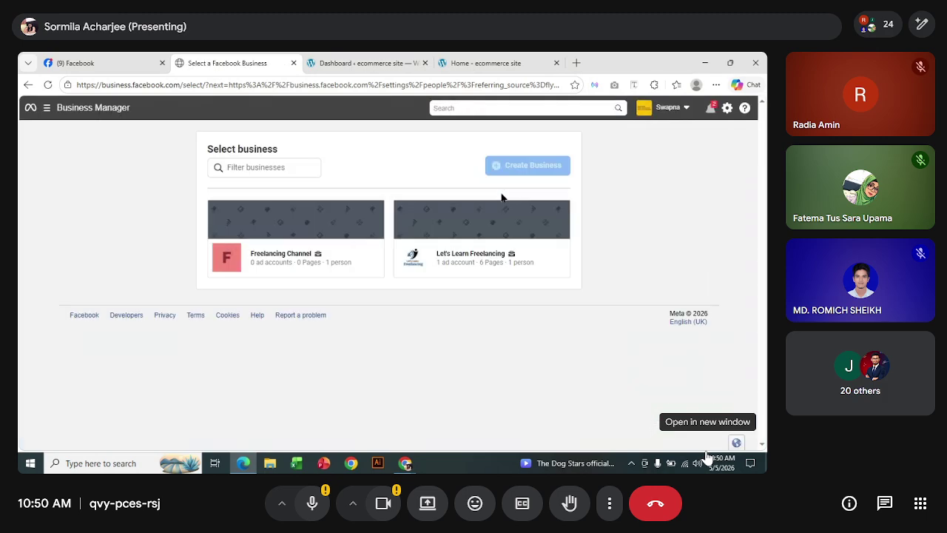
left_click(473, 255)
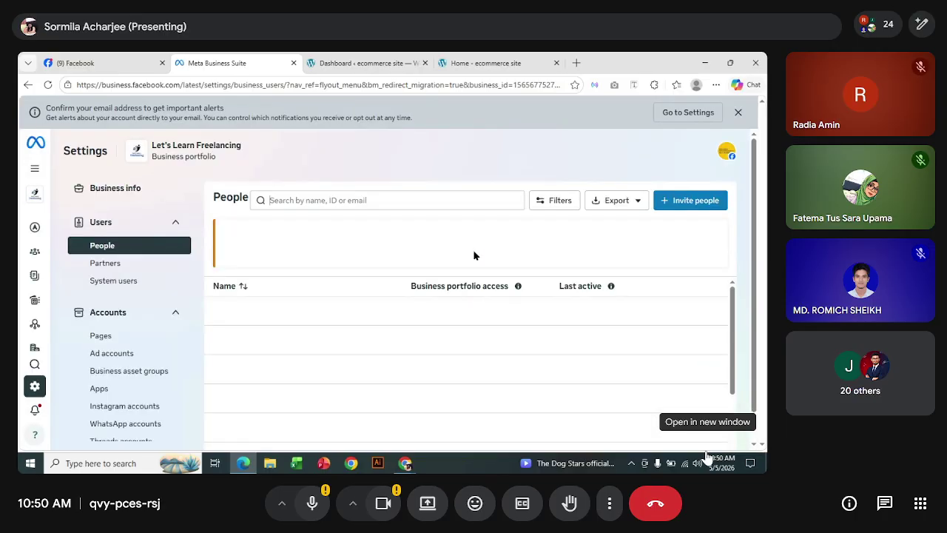
Dismiss the email confirmation notice and look through the business settings categories
left_click(738, 114)
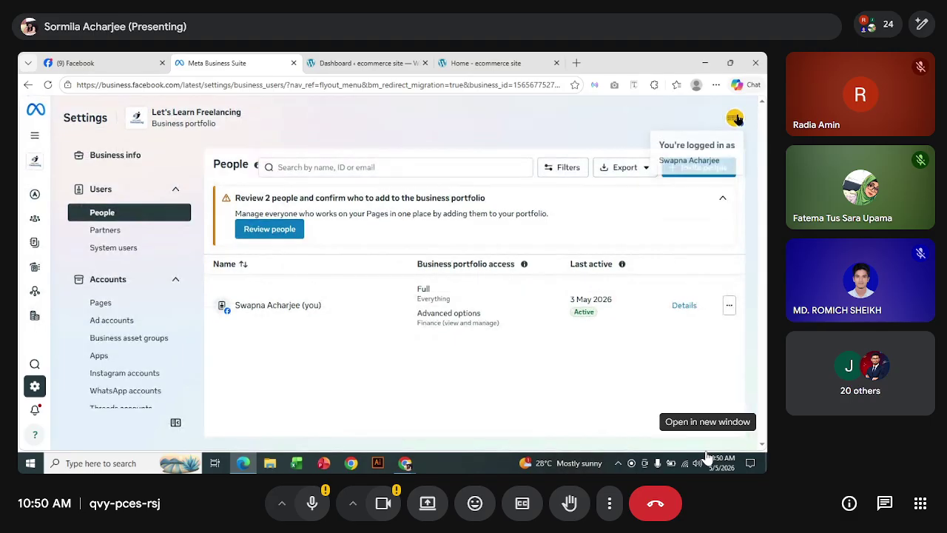
scroll(120, 289, "down", 5)
scroll(118, 278, "up", 5)
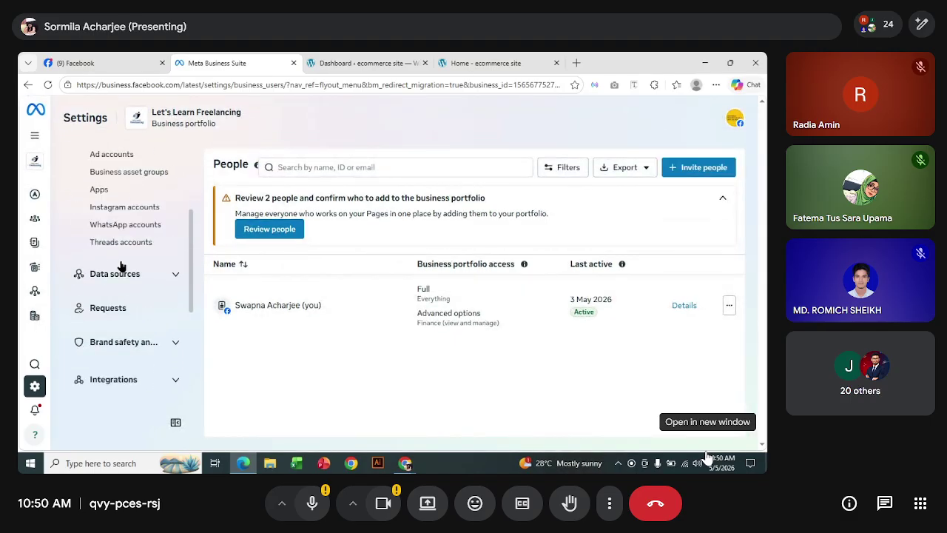
Bring up the store's home page, and search Windows for "obs" to launch OBS Studio
left_click(503, 61)
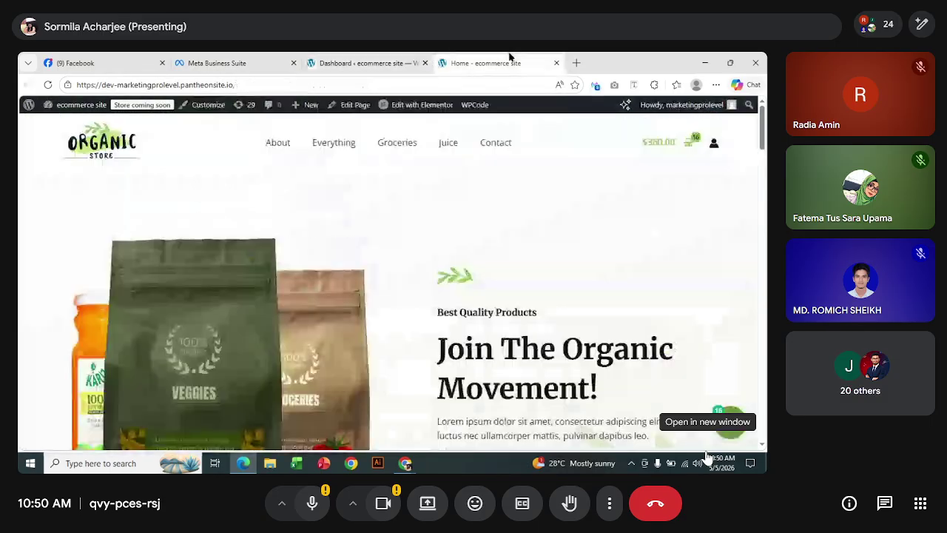
left_click(90, 462)
type("obs")
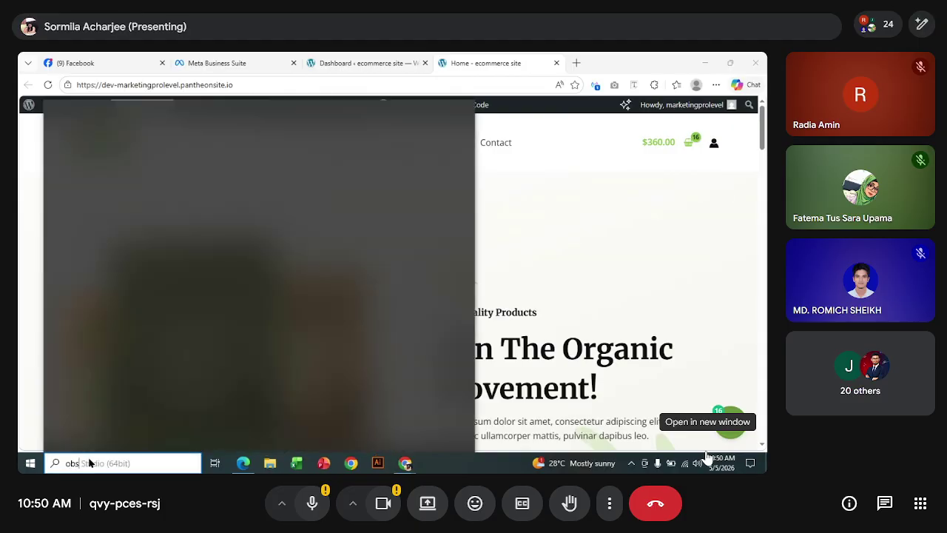
left_click(132, 167)
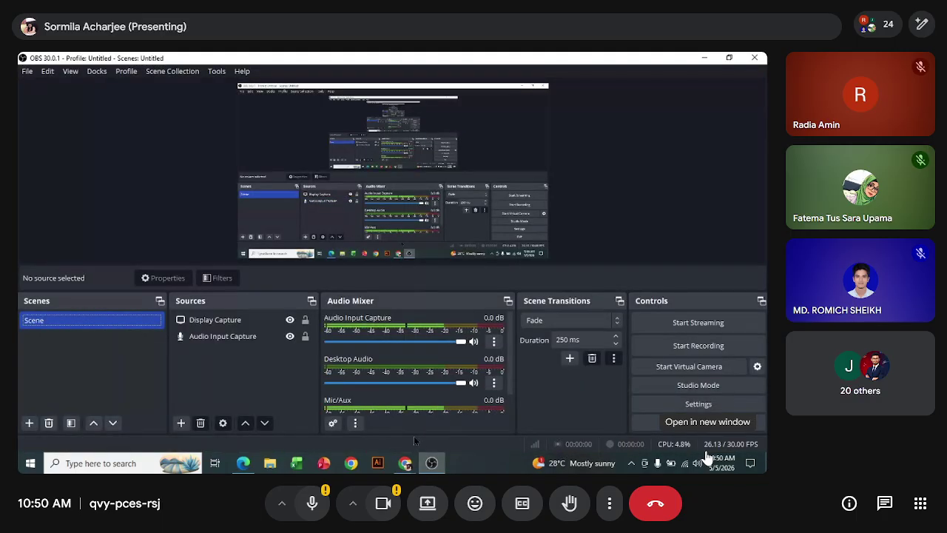
Return to Edge and examine the header and hero section of the store's home page
left_click(242, 463)
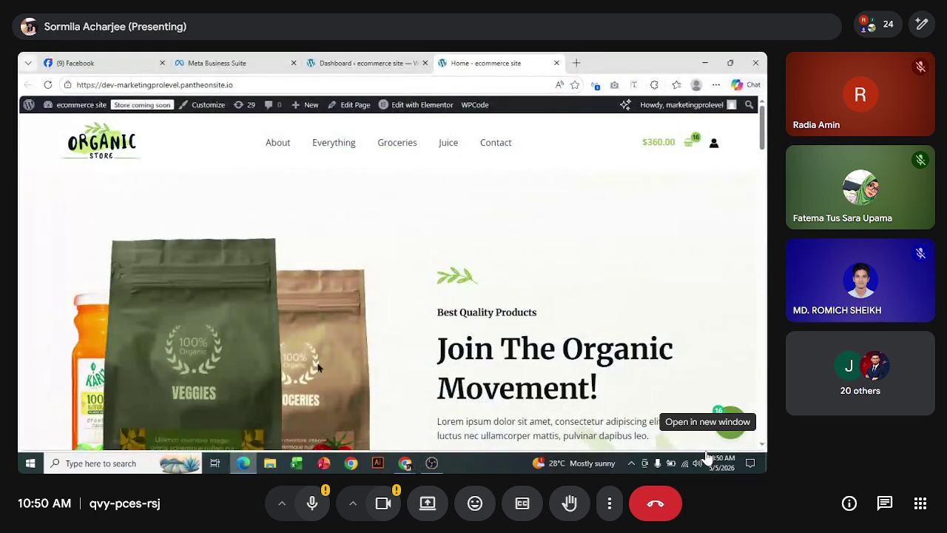
scroll(634, 334, "down", 1)
scroll(635, 334, "down", 2)
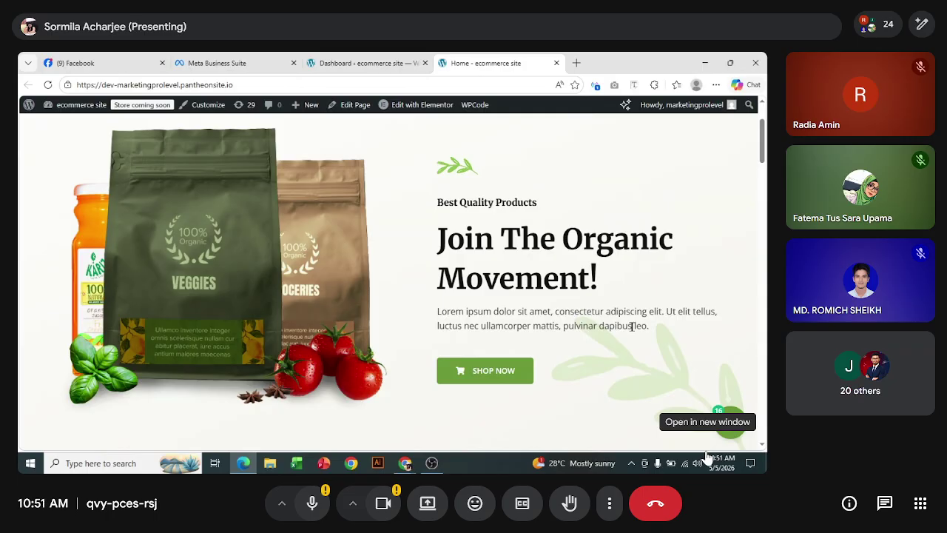
scroll(713, 287, "up", 3)
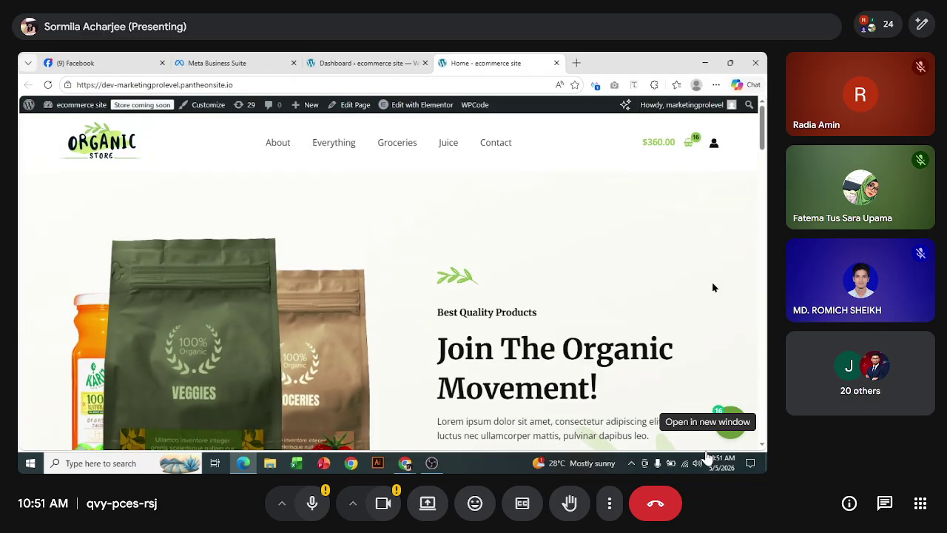
scroll(712, 287, "down", 1)
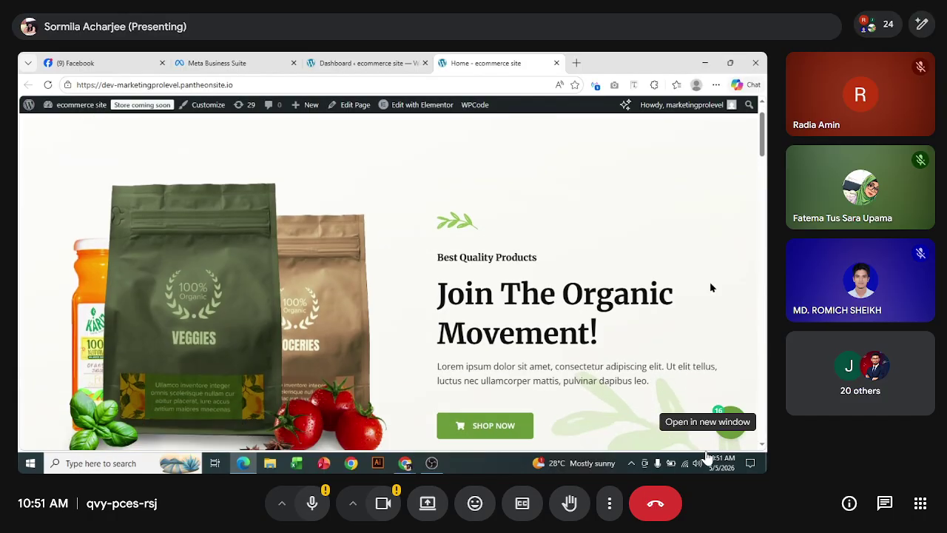
scroll(572, 175, "down", 1)
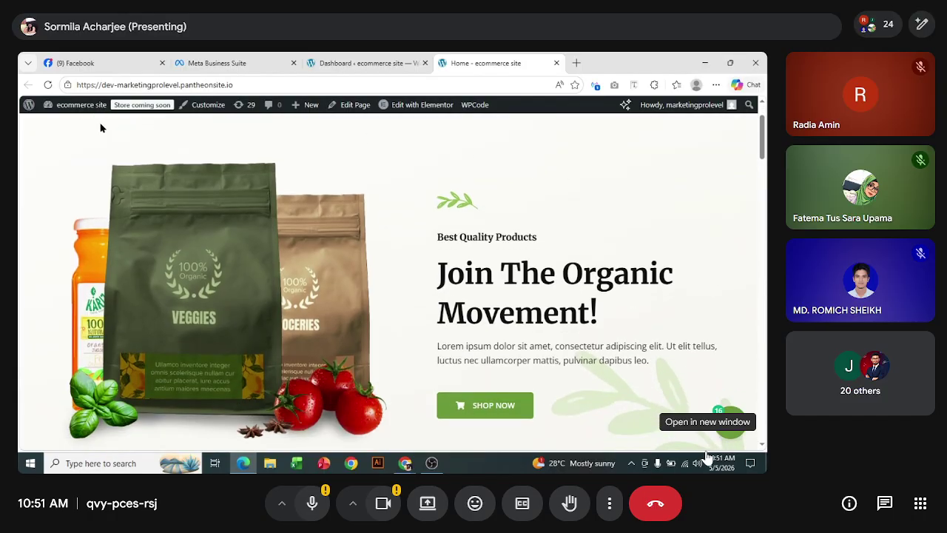
scroll(433, 234, "up", 2)
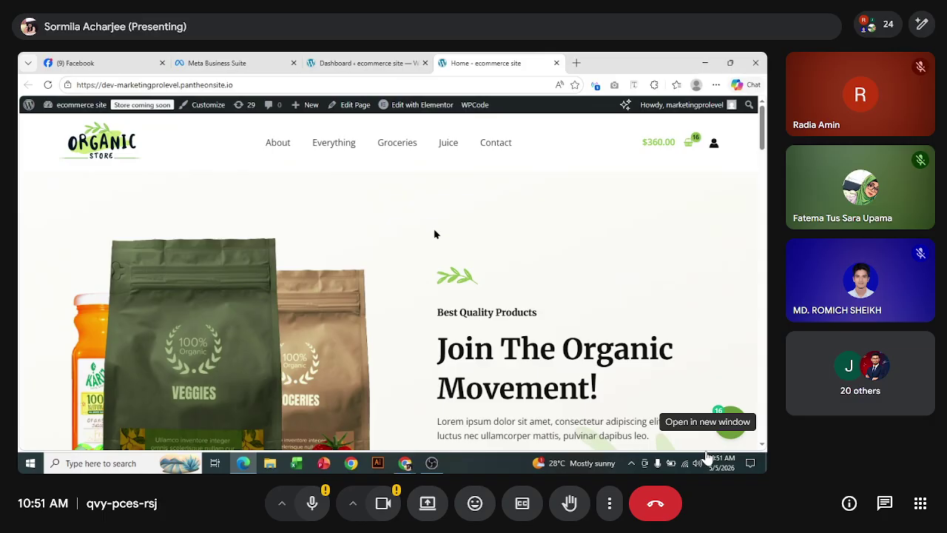
scroll(451, 226, "down", 3)
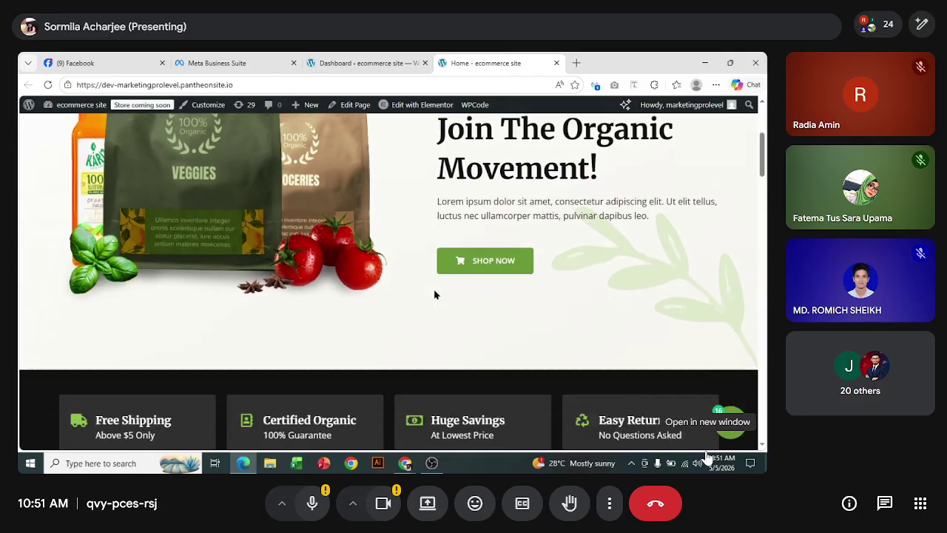
scroll(424, 325, "up", 2)
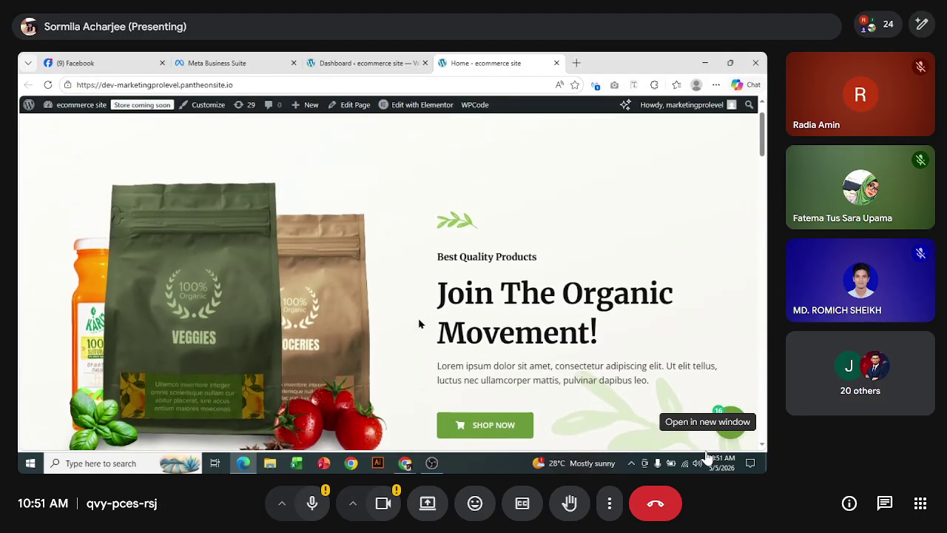
scroll(421, 324, "down", 1)
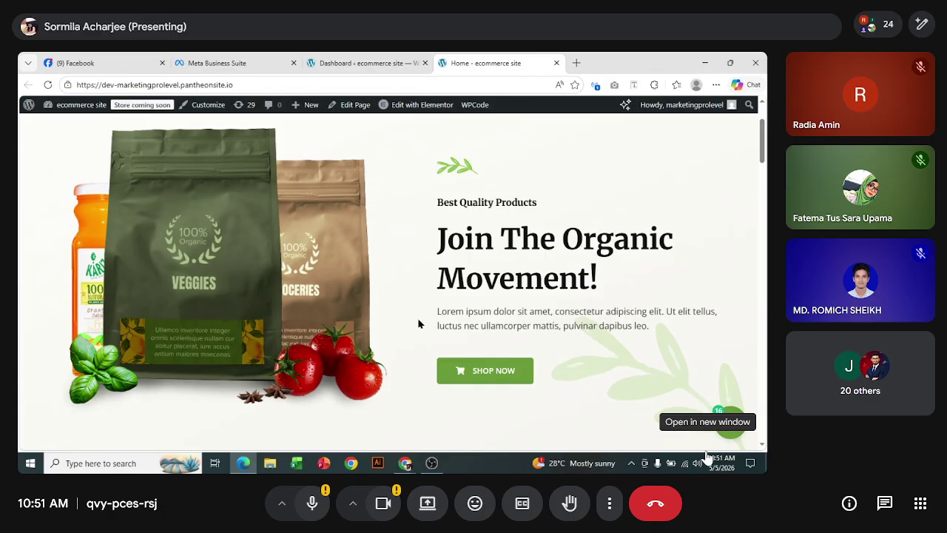
left_click(365, 63)
left_click(482, 63)
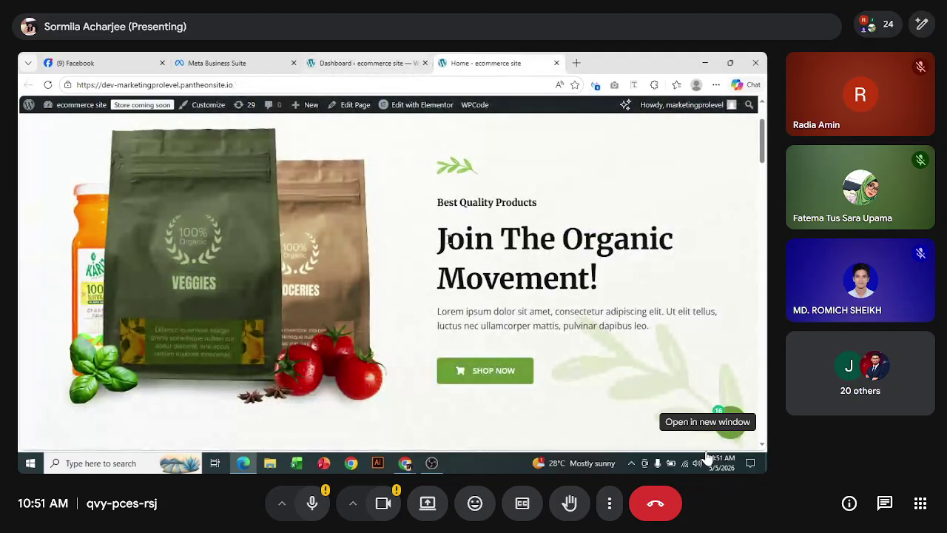
Switch to OBS Studio and dismiss the new update notice without updating
left_click(406, 463)
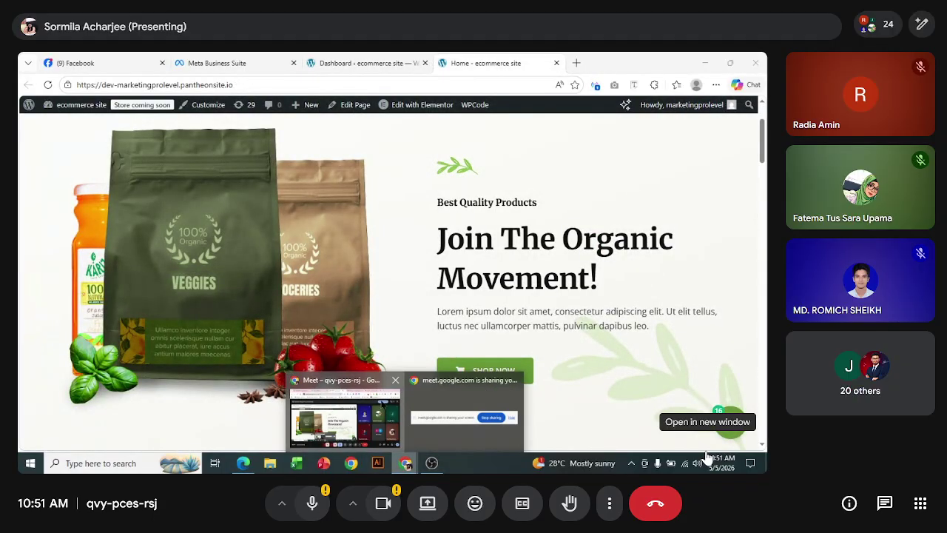
left_click(382, 403)
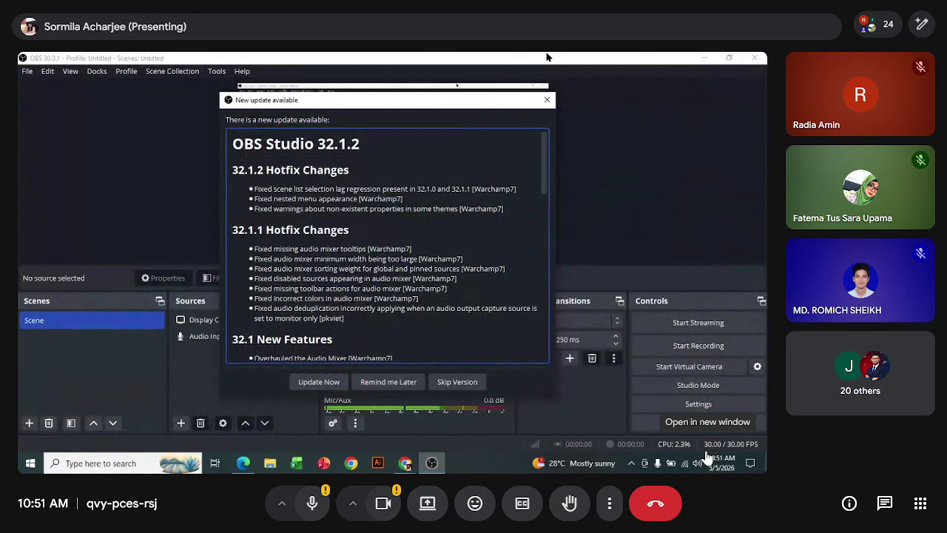
left_click(547, 99)
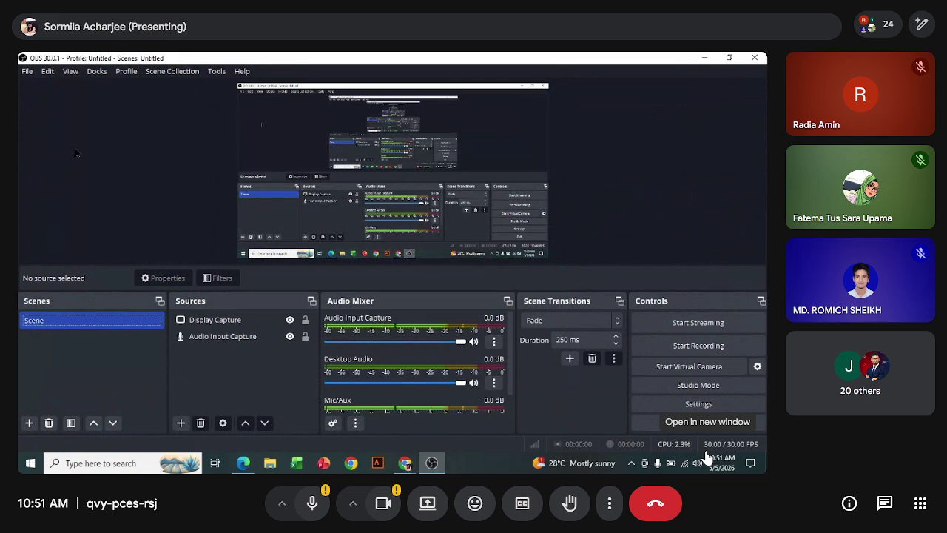
left_click(392, 185)
left_click(637, 221)
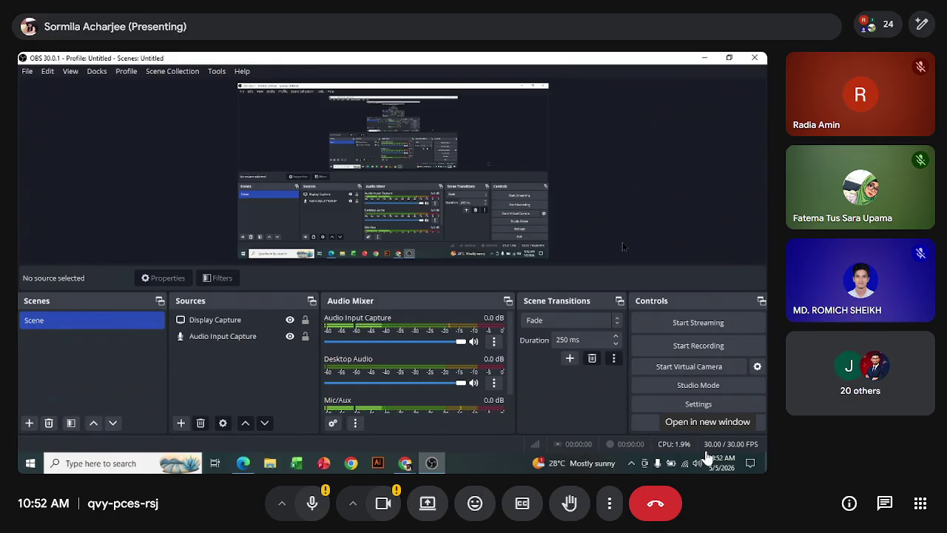
Start a recording in OBS Studio and switch to the store's home page in Edge
left_click(689, 344)
left_click(243, 462)
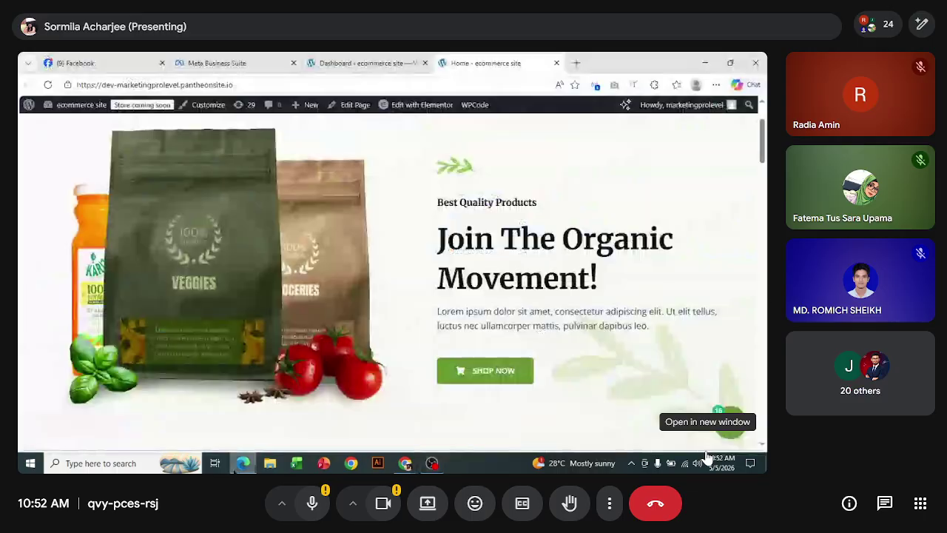
scroll(552, 189, "up", 2)
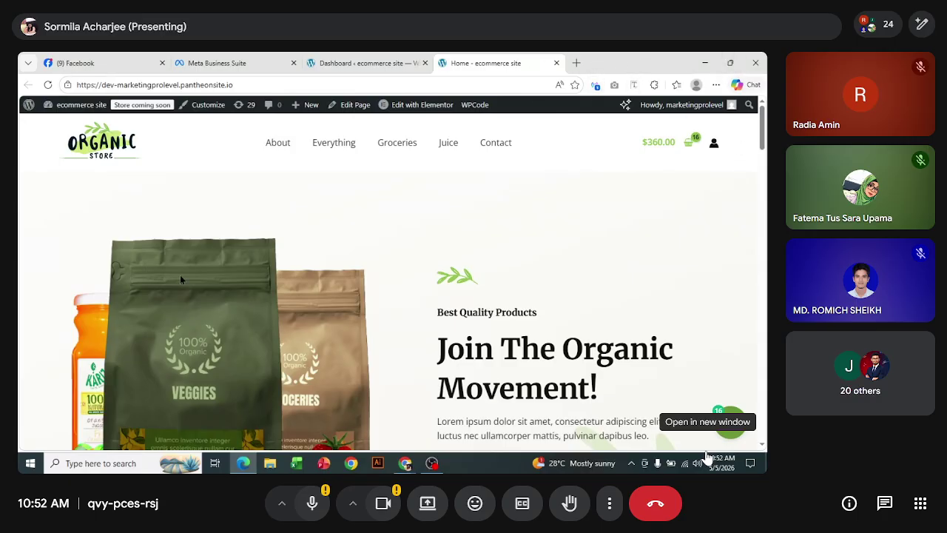
Examine the home page's hero headline, Shop Now area and feature boxes down to Best Selling Products
scroll(627, 287, "down", 3)
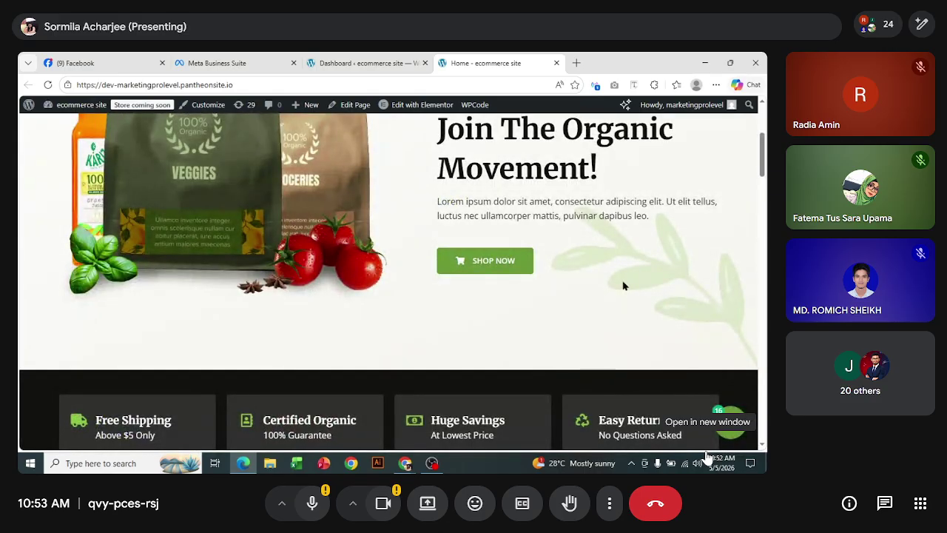
scroll(626, 287, "up", 2)
scroll(624, 287, "up", 1)
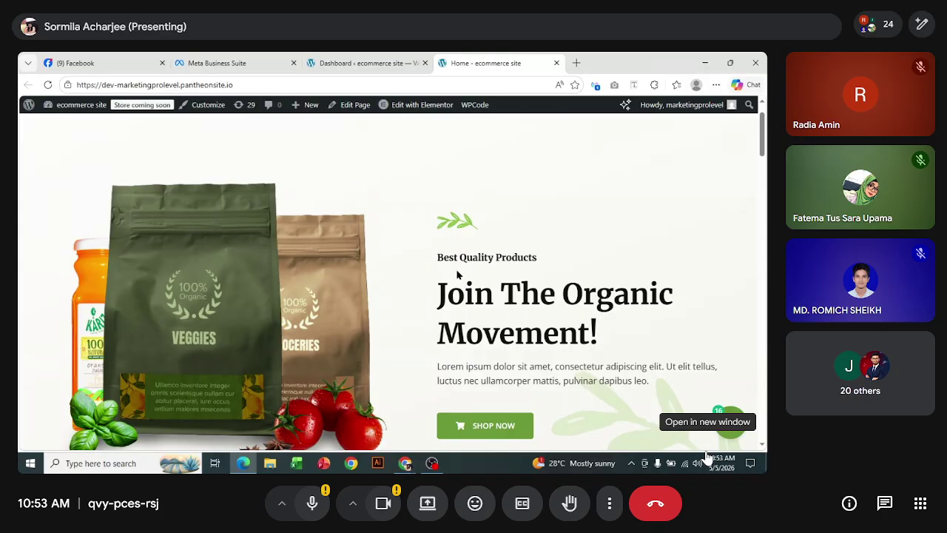
left_click_drag(437, 266, 602, 349)
left_click(552, 336)
scroll(552, 338, "down", 1)
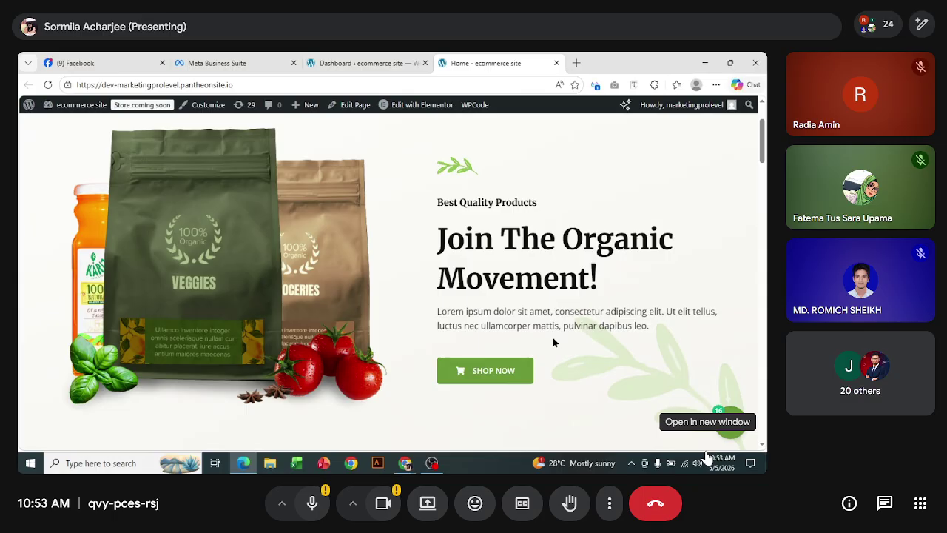
scroll(526, 234, "down", 1)
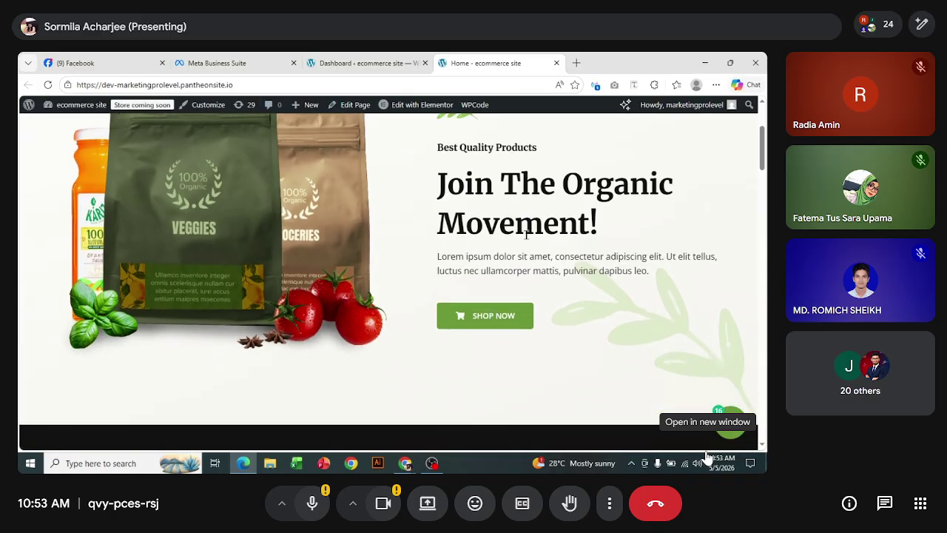
scroll(526, 234, "down", 2)
scroll(531, 279, "down", 2)
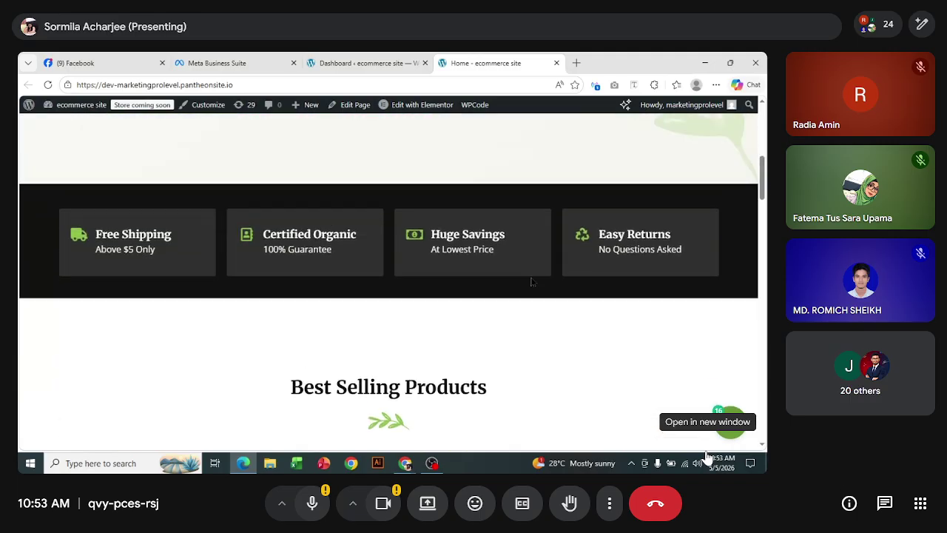
scroll(531, 282, "up", 4)
right_click(531, 281)
left_click(528, 280)
scroll(530, 279, "up", 3)
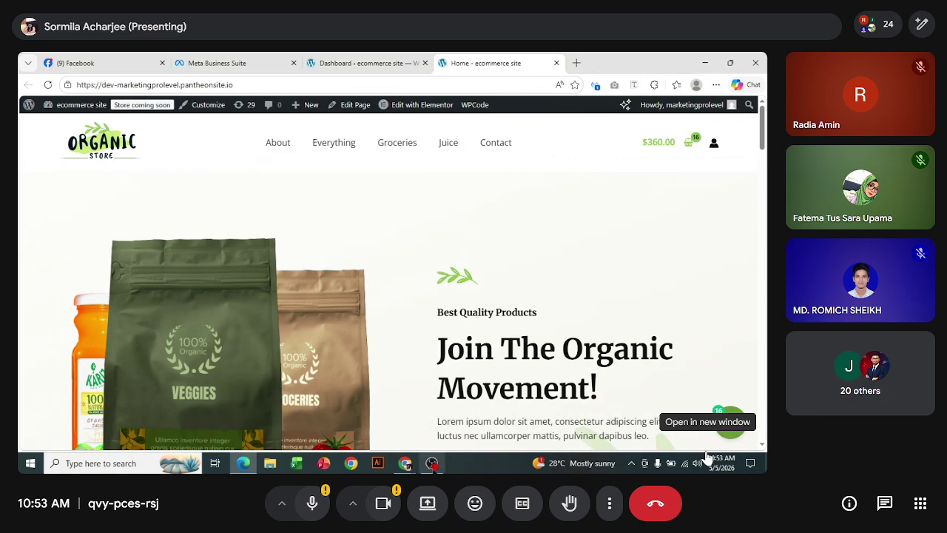
Switch to OBS Studio, stop the running recording and start a new one
left_click(432, 463)
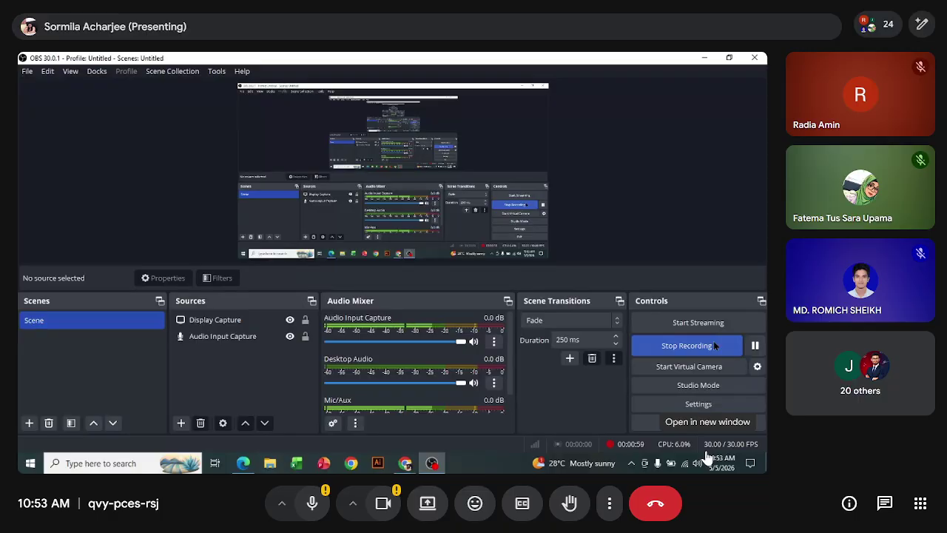
left_click(713, 346)
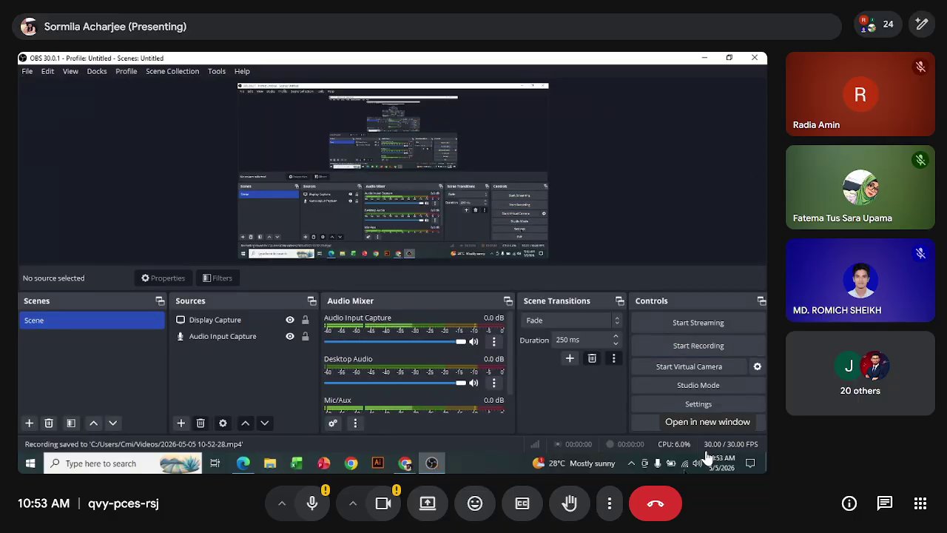
left_click(699, 345)
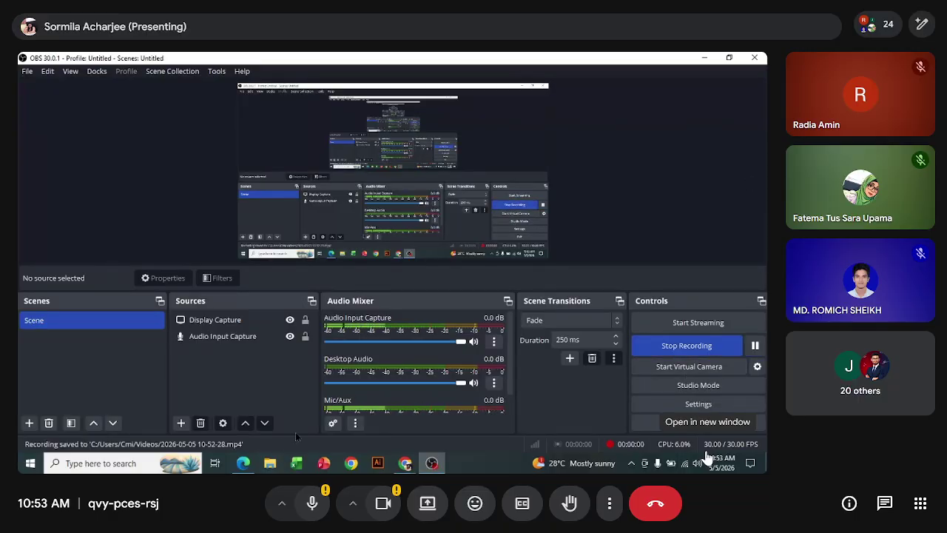
Switch to the store's home page in Edge and open the Juice category
left_click(243, 463)
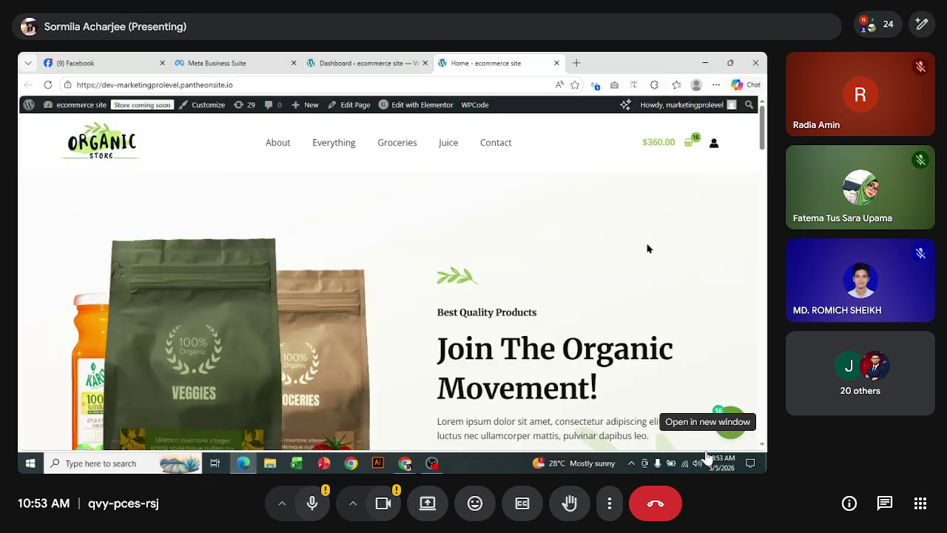
scroll(644, 248, "down", 3)
scroll(644, 248, "up", 3)
left_click(455, 147)
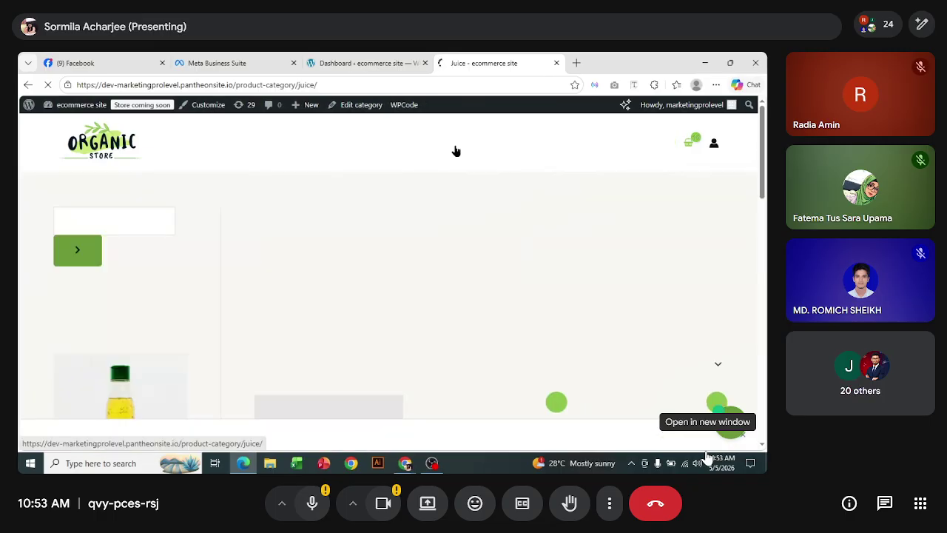
Find Fresh Orange Juice in the Juice category listing and open its product page
scroll(309, 250, "down", 5)
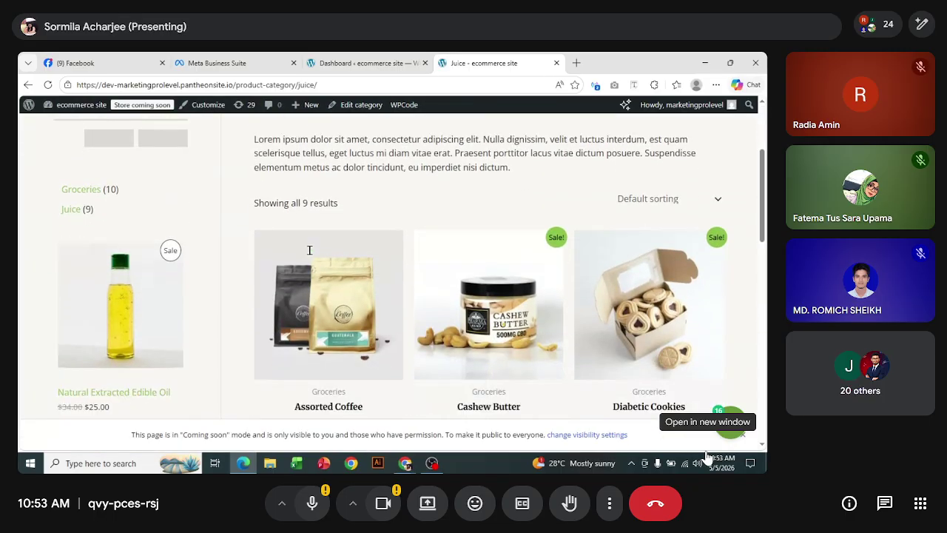
scroll(460, 315, "down", 5)
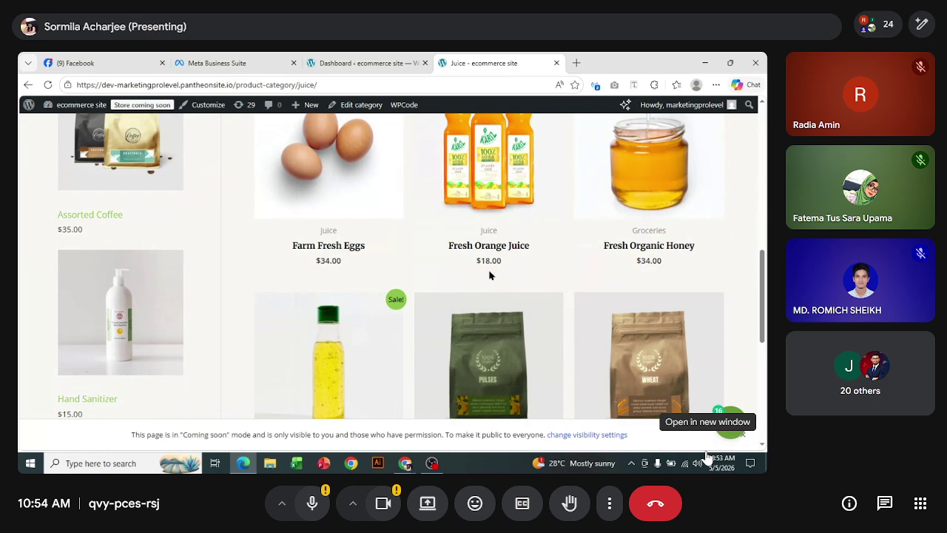
scroll(490, 272, "up", 1)
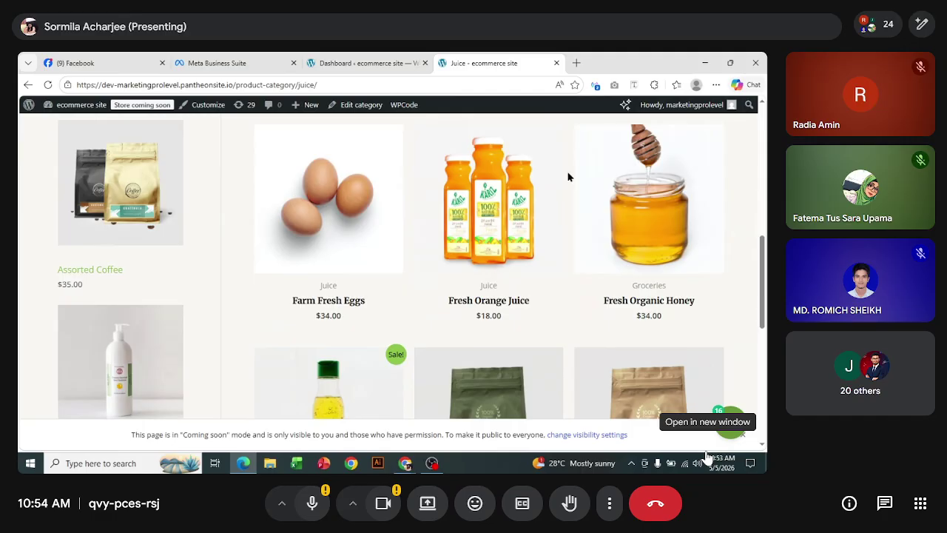
left_click(491, 301)
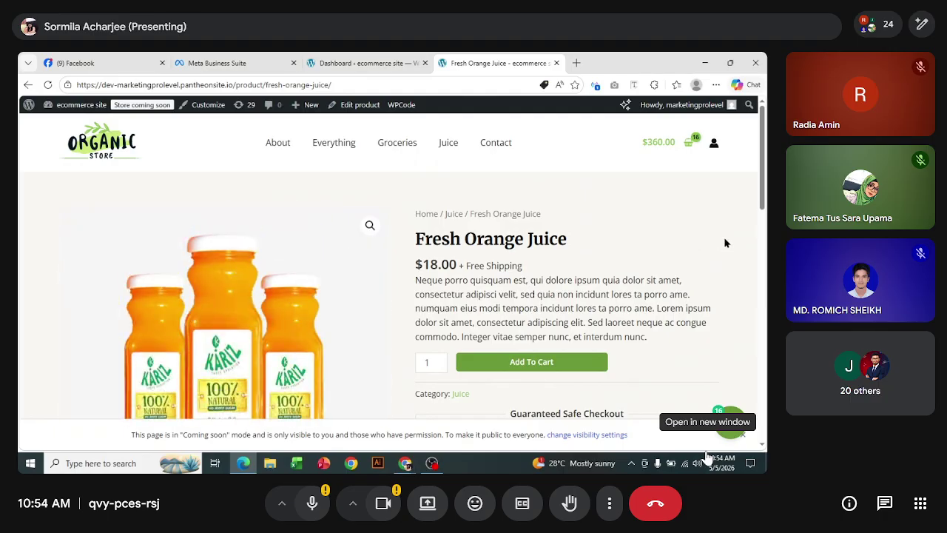
Review the Fresh Orange Juice description and related products, and add one unit to the cart
scroll(725, 243, "down", 2)
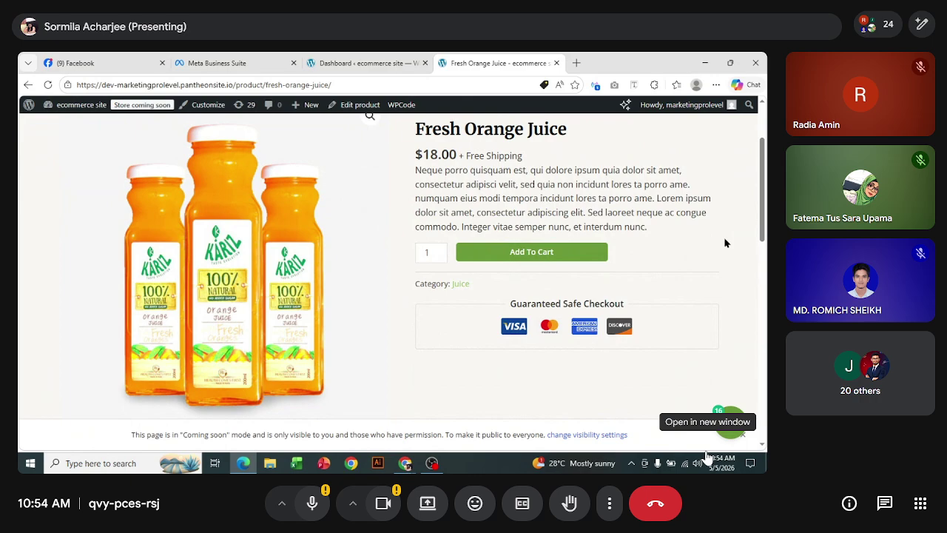
scroll(725, 242, "up", 2)
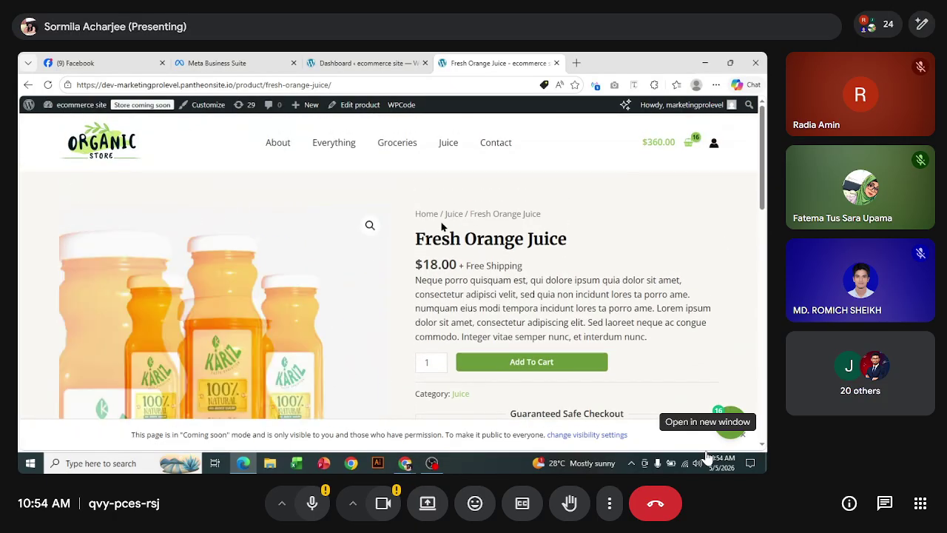
scroll(622, 244, "down", 10)
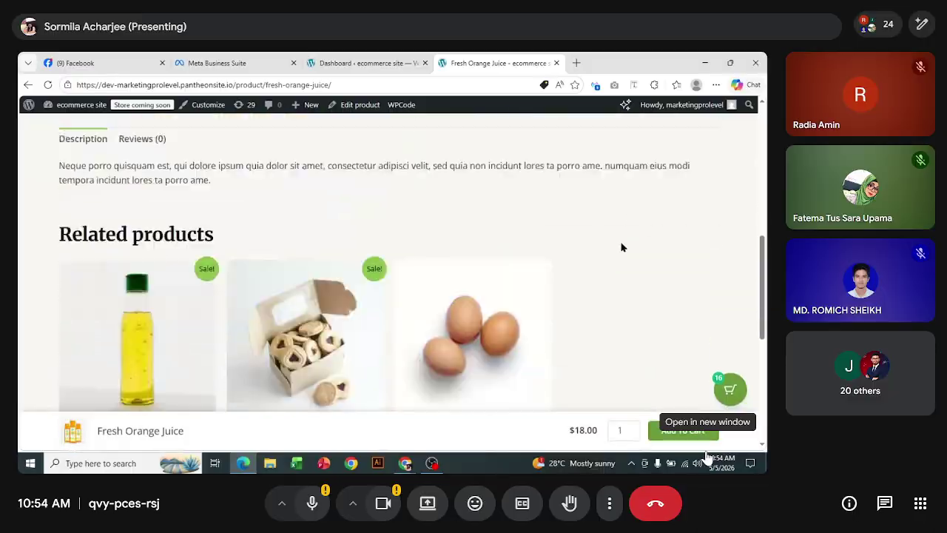
scroll(612, 254, "up", 4)
scroll(612, 254, "up", 6)
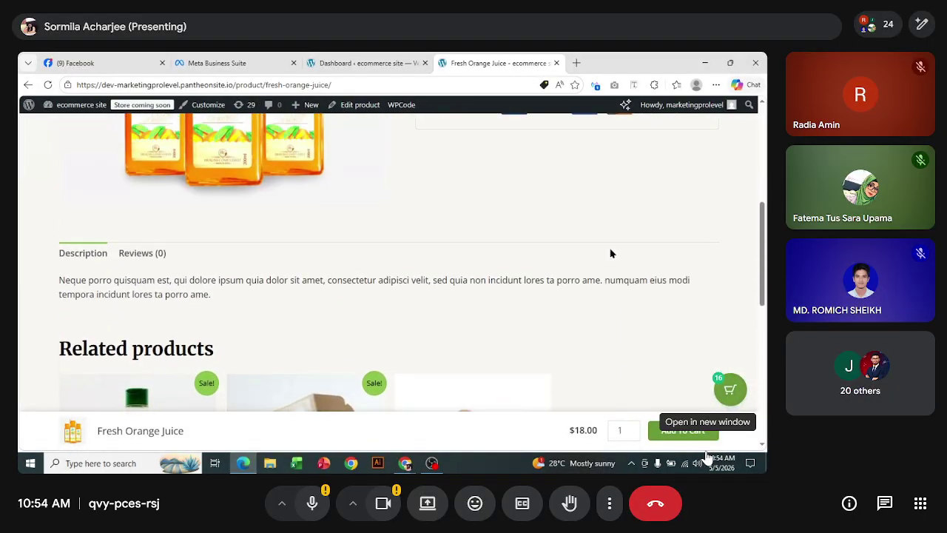
scroll(313, 153, "up", 1)
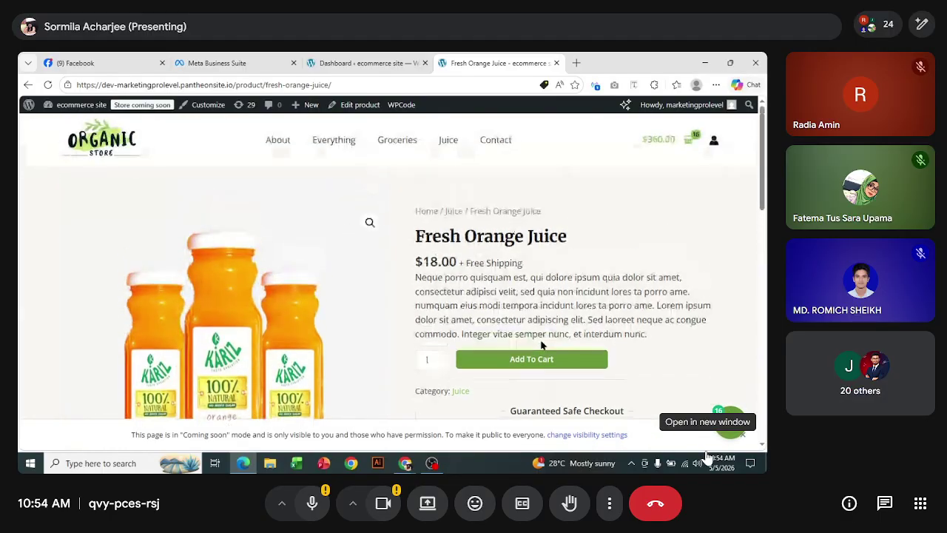
left_click(554, 362)
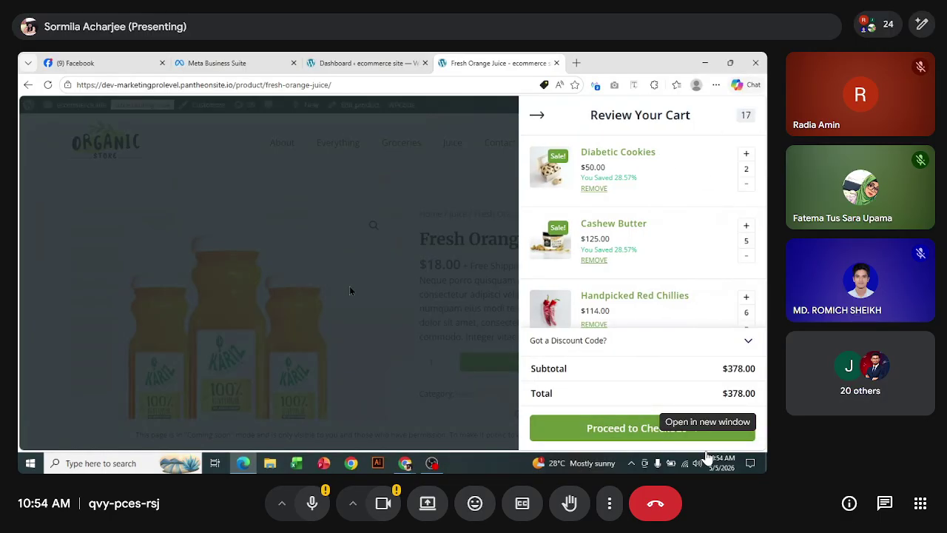
Proceed from the cart to checkout and review the billing fields, payment section and order summary
scroll(696, 284, "down", 2)
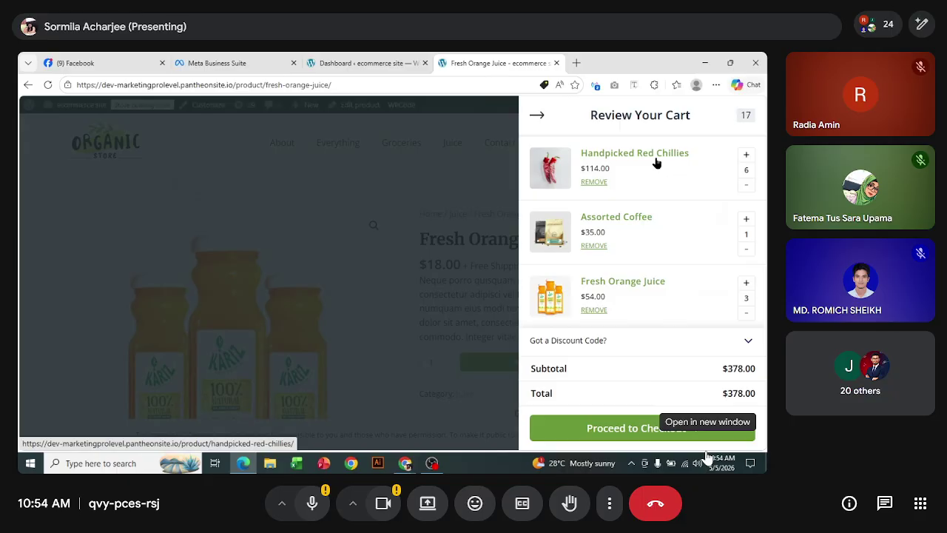
left_click(675, 431)
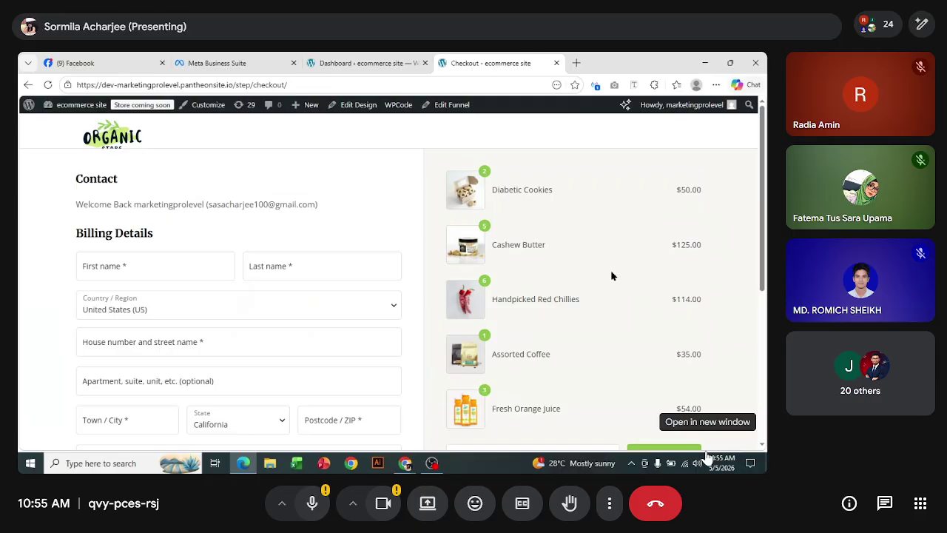
scroll(252, 244, "down", 4)
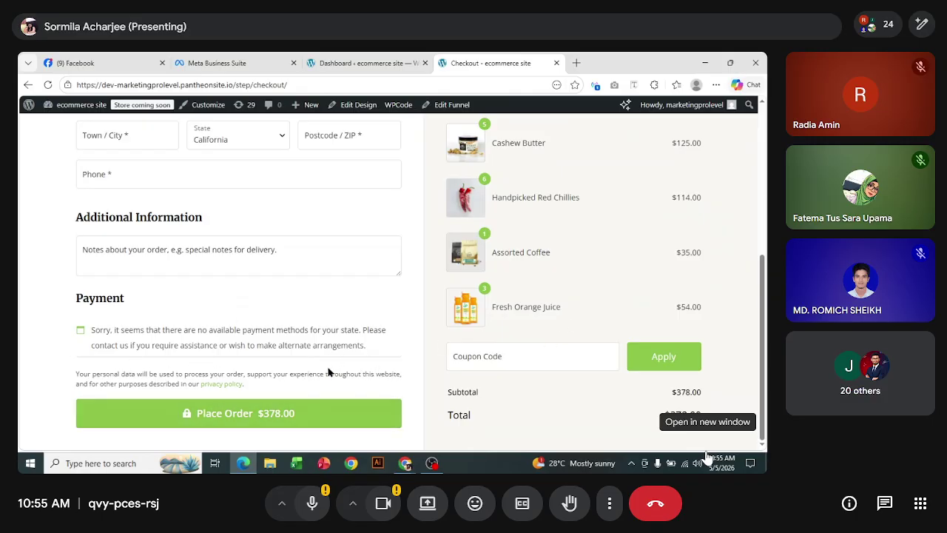
scroll(328, 370, "up", 5)
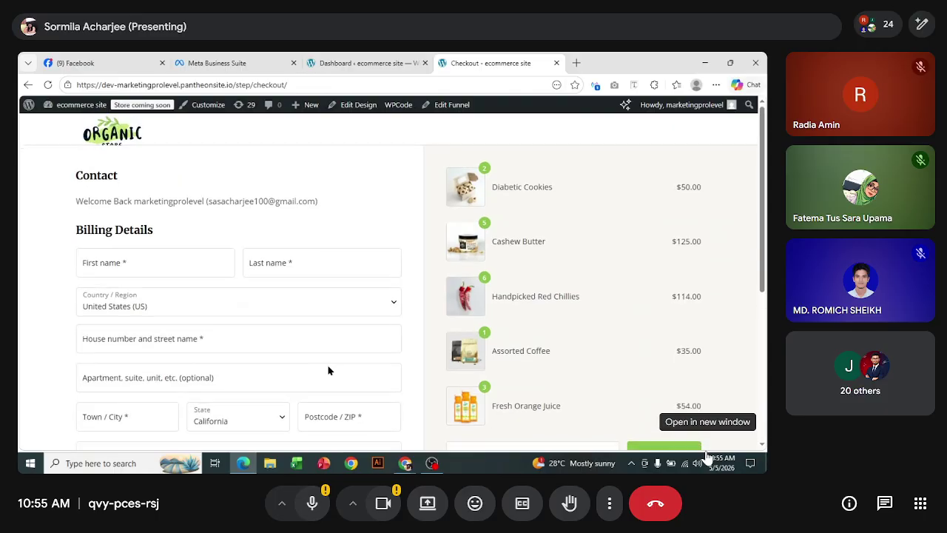
scroll(182, 129, "down", 1)
scroll(181, 129, "up", 1)
Return to the store's home page and examine the hero area, feature boxes and Best Selling Products
left_click(117, 146)
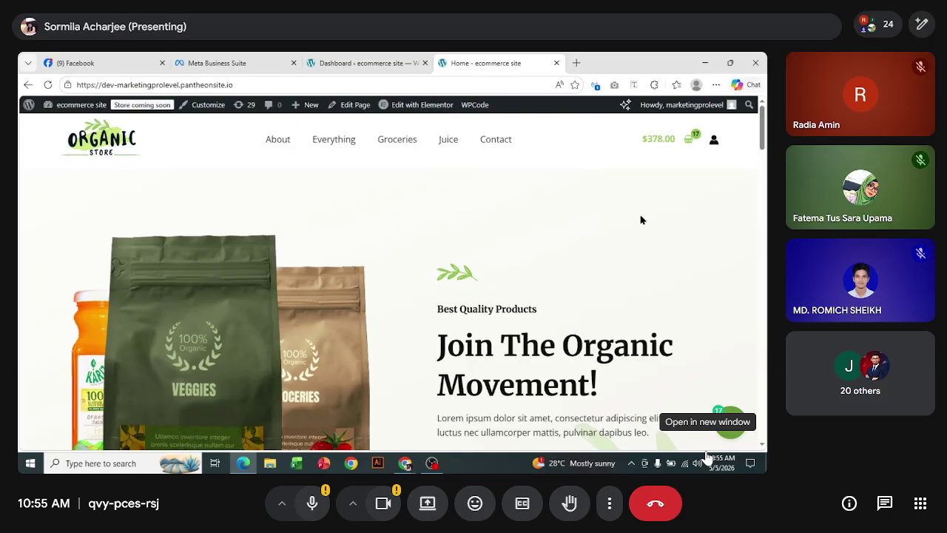
scroll(641, 222, "down", 8)
scroll(641, 234, "up", 4)
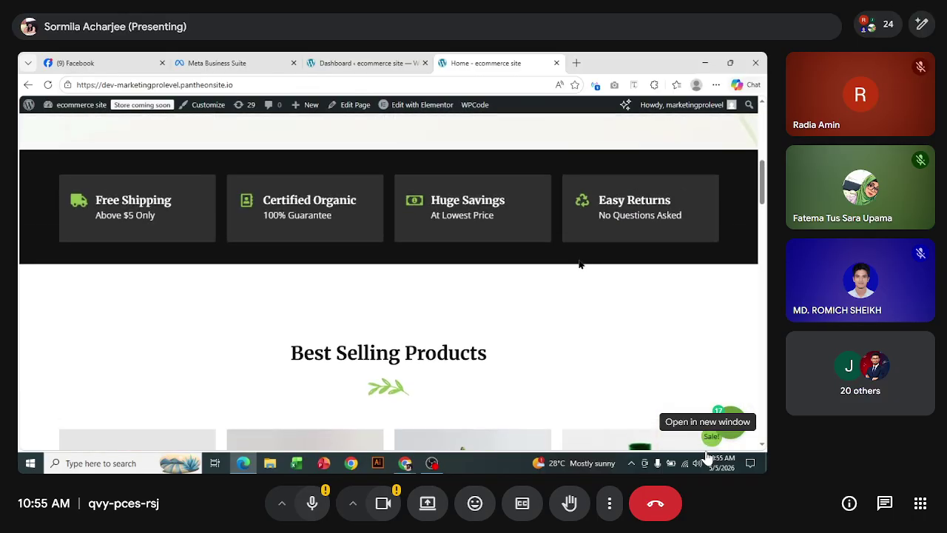
scroll(730, 197, "down", 1)
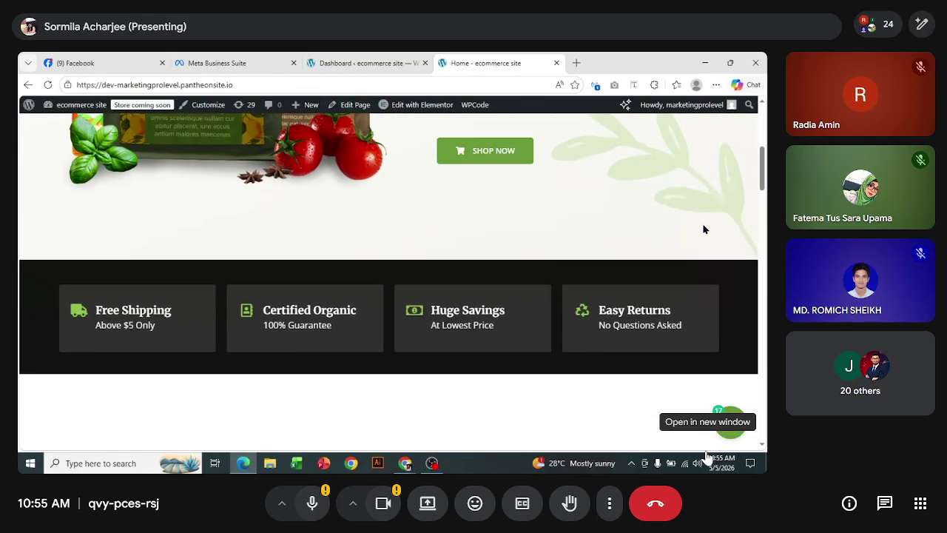
scroll(712, 247, "down", 1)
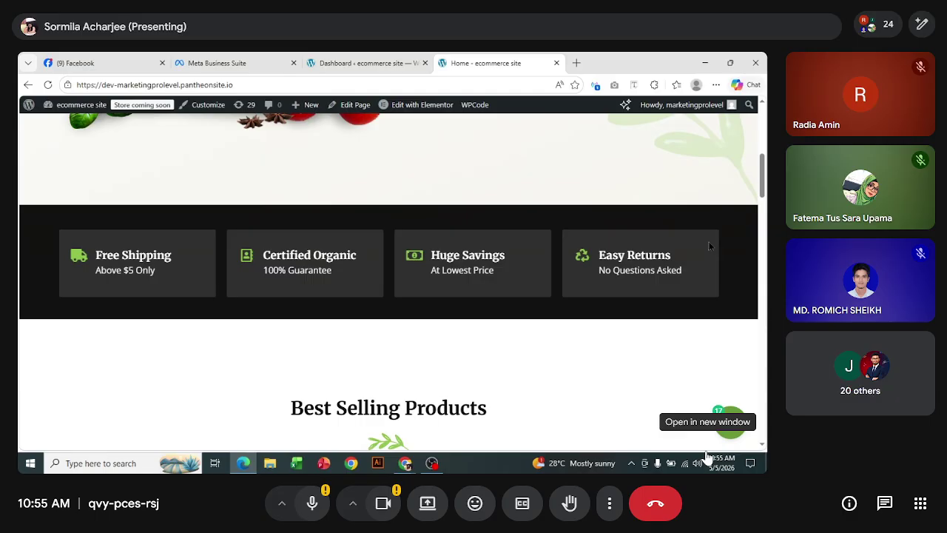
scroll(708, 247, "down", 6)
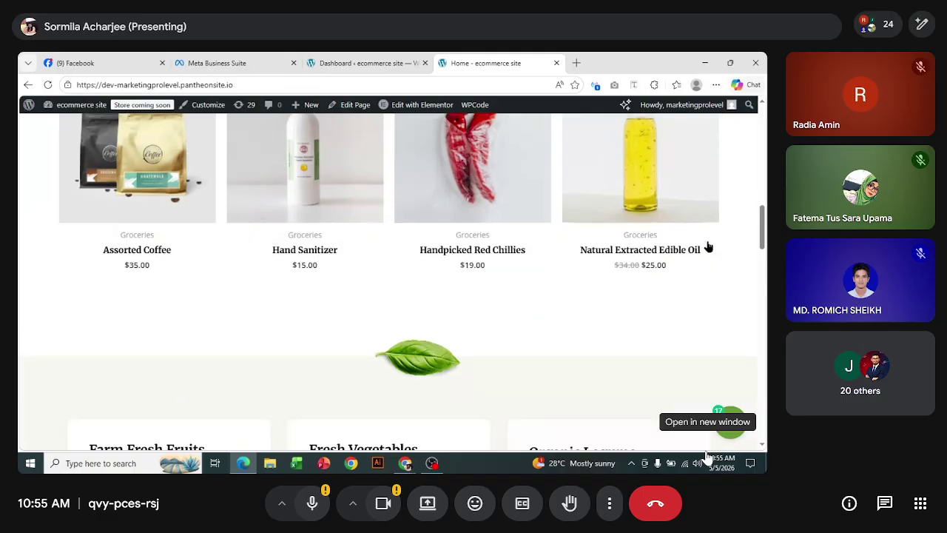
scroll(708, 246, "up", 8)
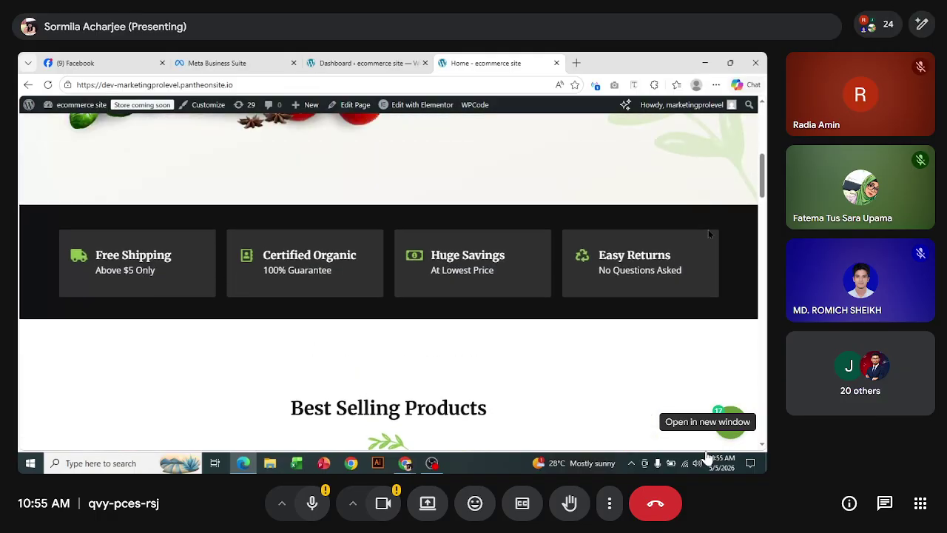
scroll(708, 234, "up", 5)
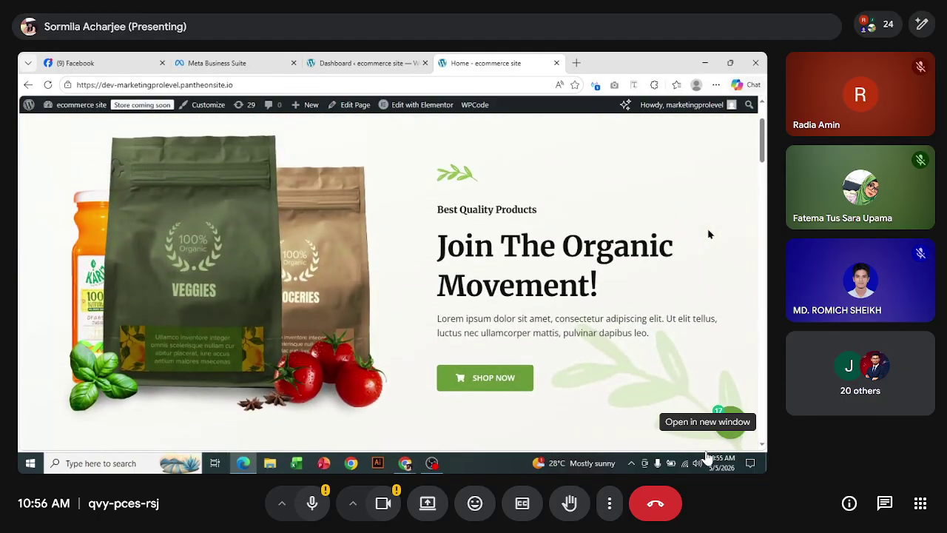
Examine the home page's fruit, vegetable and legume cards, first-purchase discount banner and Trending Products section
scroll(708, 234, "down", 10)
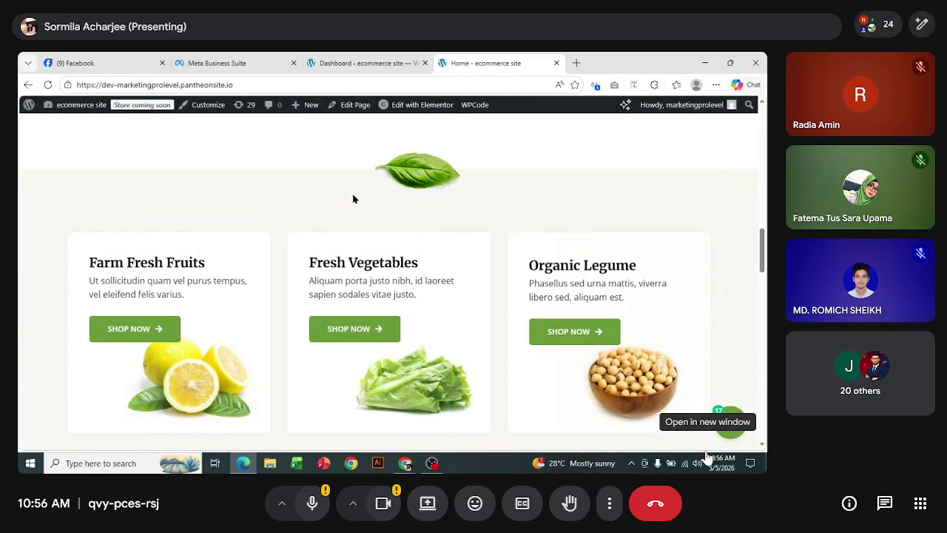
scroll(446, 200, "up", 1)
scroll(468, 269, "down", 3)
scroll(467, 270, "up", 3)
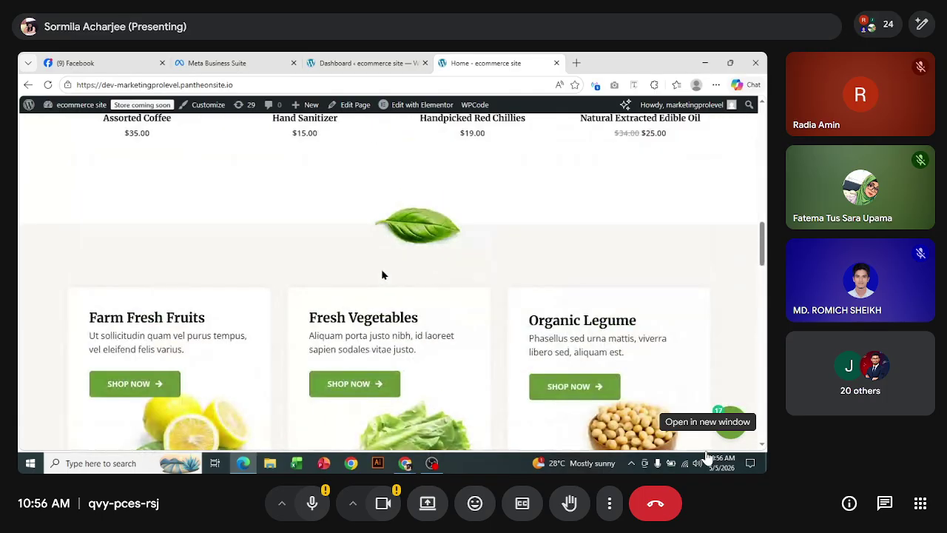
scroll(520, 239, "up", 10)
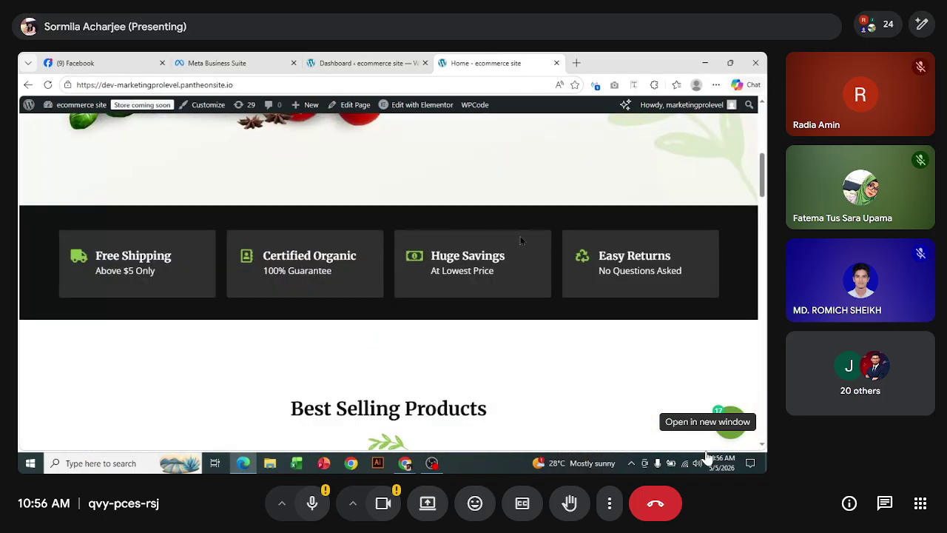
scroll(520, 241, "down", 10)
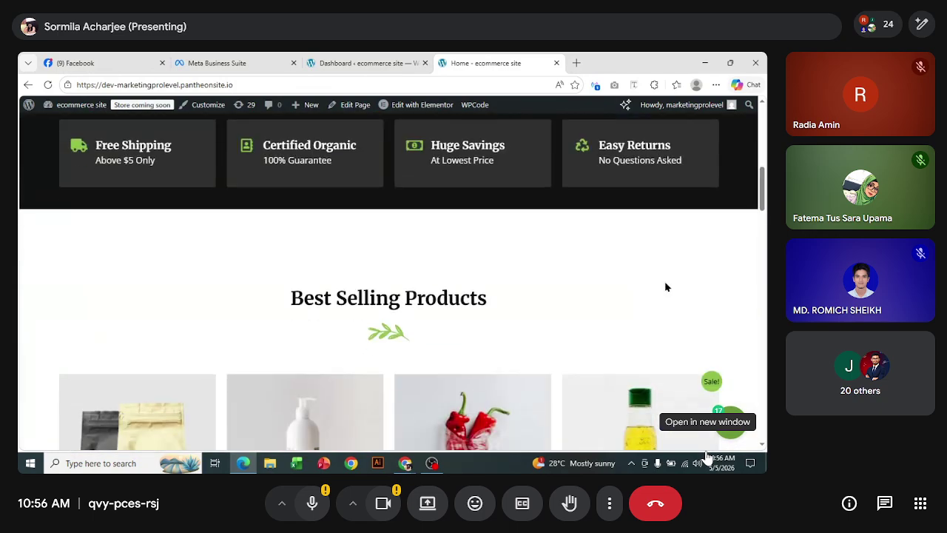
scroll(661, 282, "down", 8)
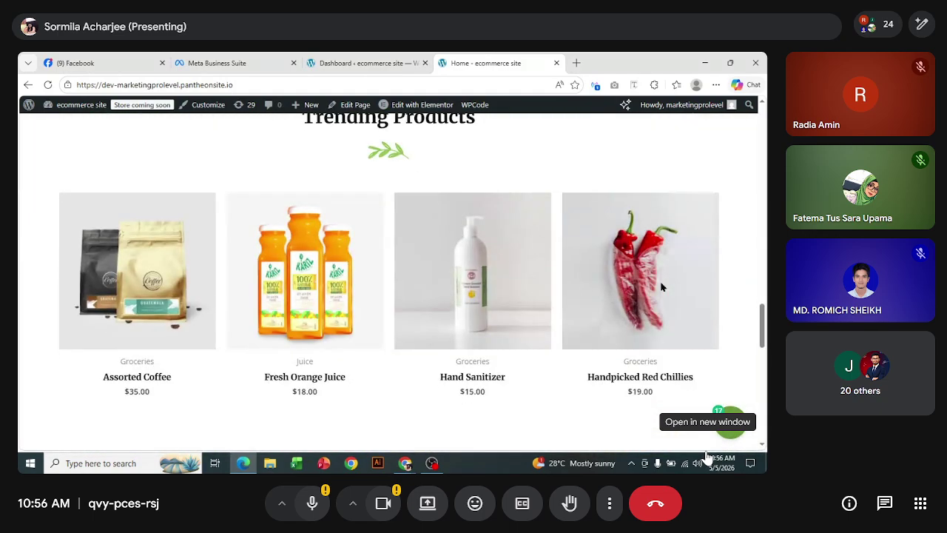
scroll(660, 283, "down", 5)
scroll(626, 294, "up", 6)
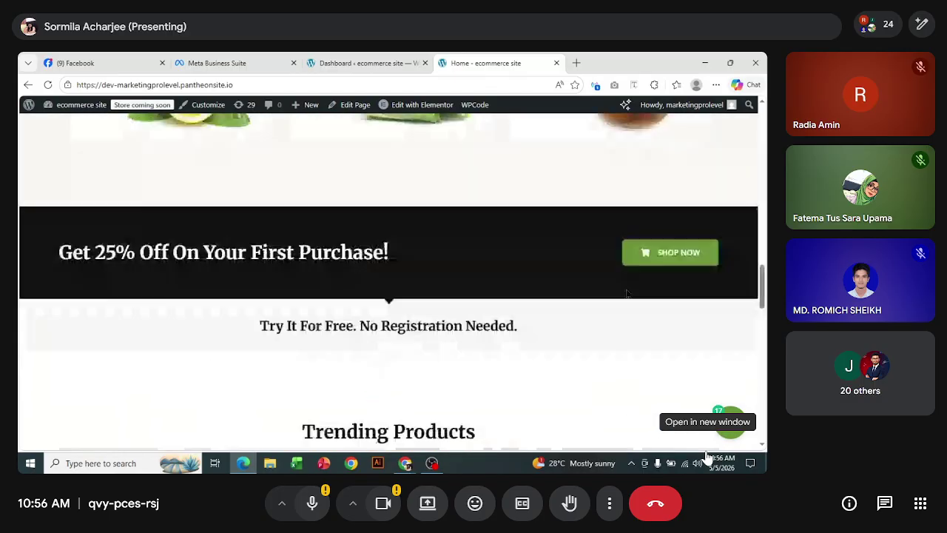
scroll(627, 293, "down", 4)
scroll(626, 294, "up", 1)
scroll(626, 294, "up", 6)
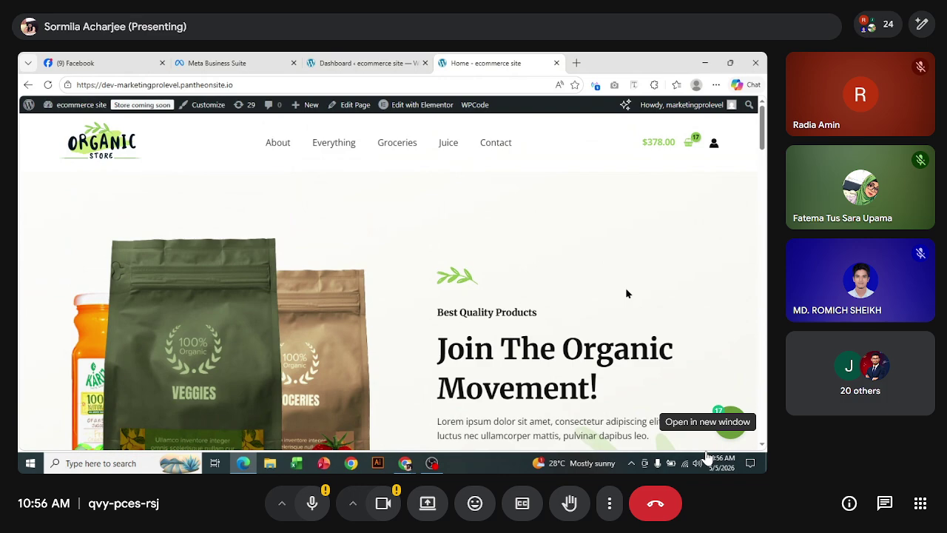
Review the Best Selling Products on the home page once more and reopen the Juice category
scroll(552, 267, "down", 5)
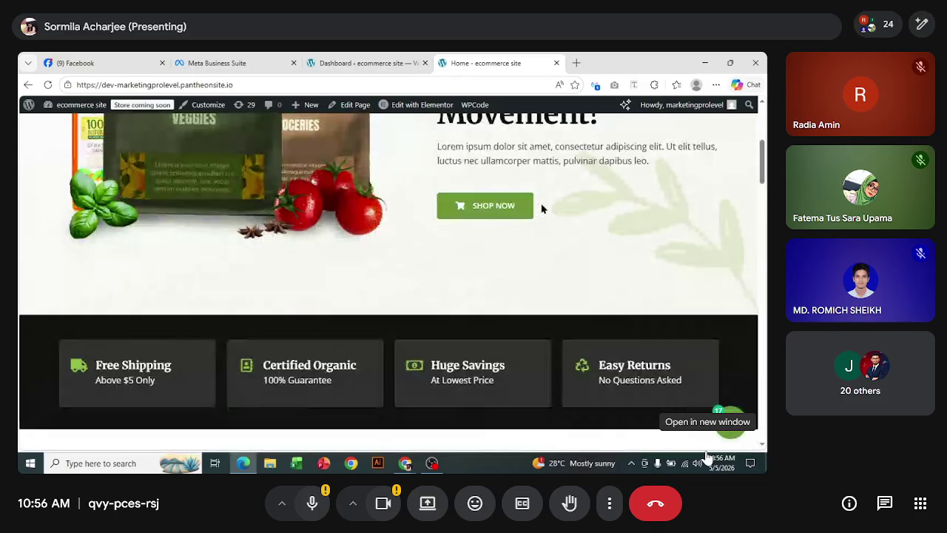
scroll(548, 268, "down", 6)
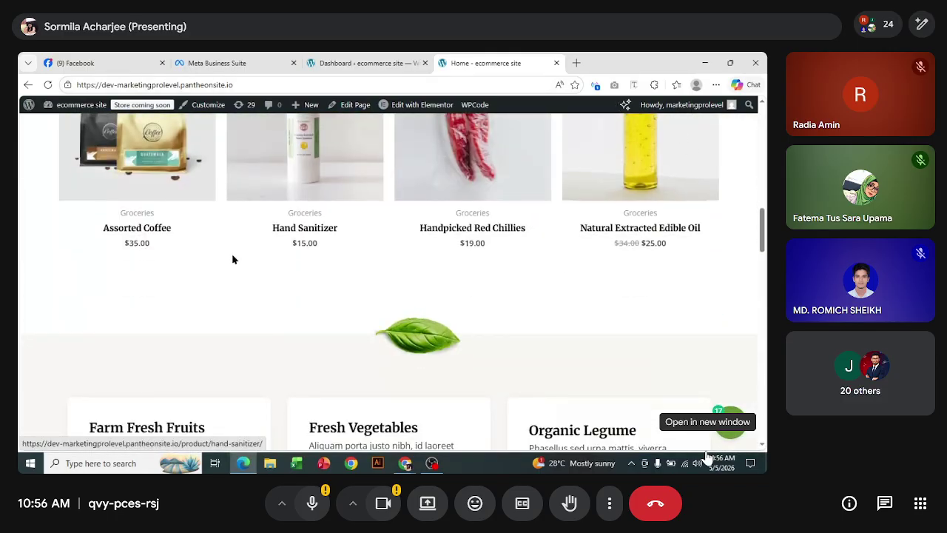
scroll(737, 194, "up", 2)
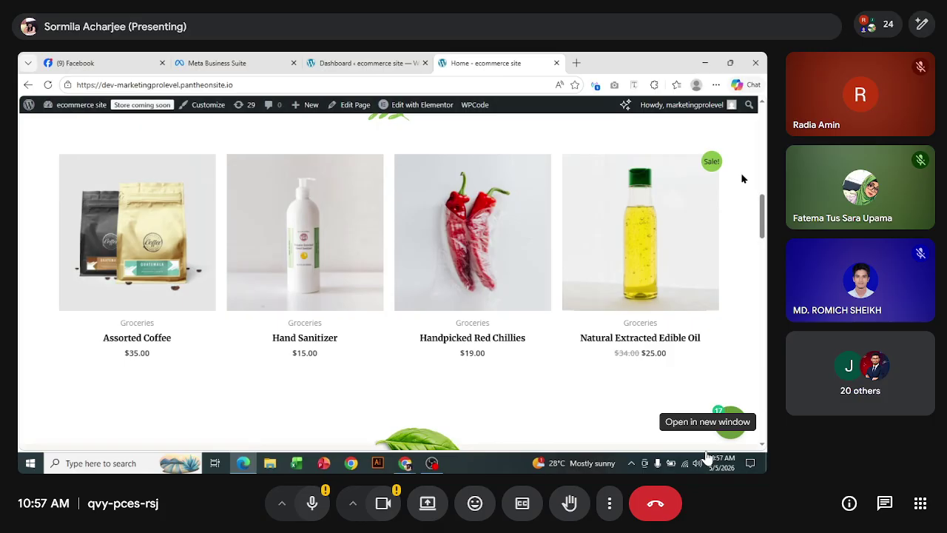
scroll(743, 179, "up", 10)
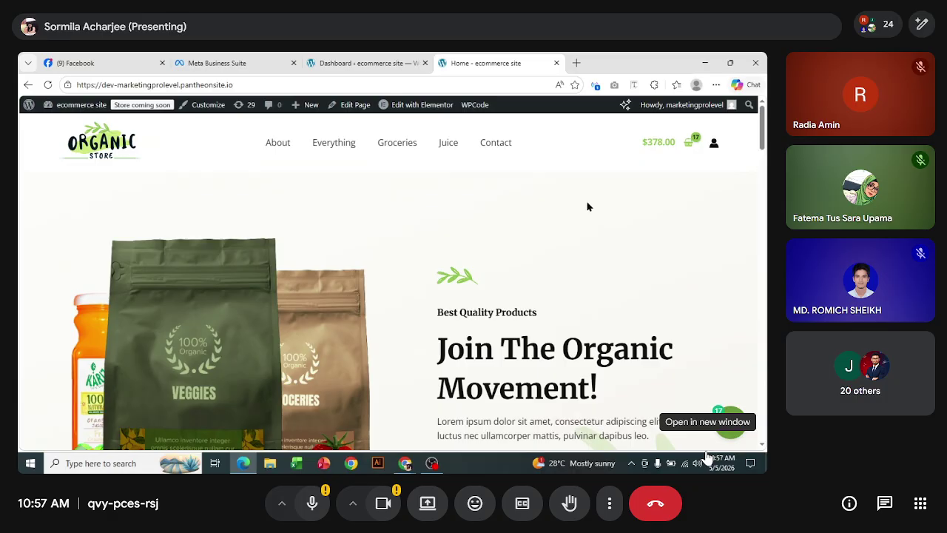
left_click(439, 143)
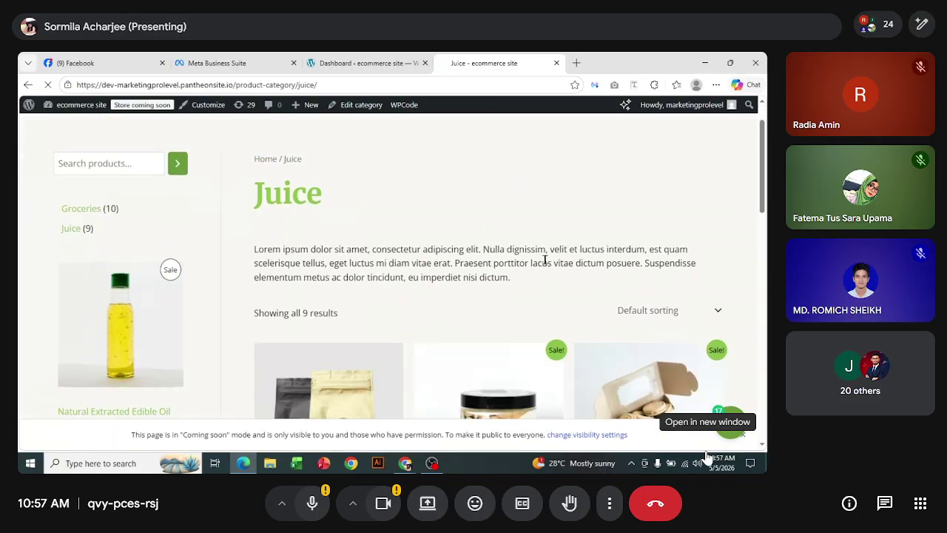
Look through the products listed in the store's Juice category
scroll(552, 287, "down", 4)
scroll(552, 287, "down", 2)
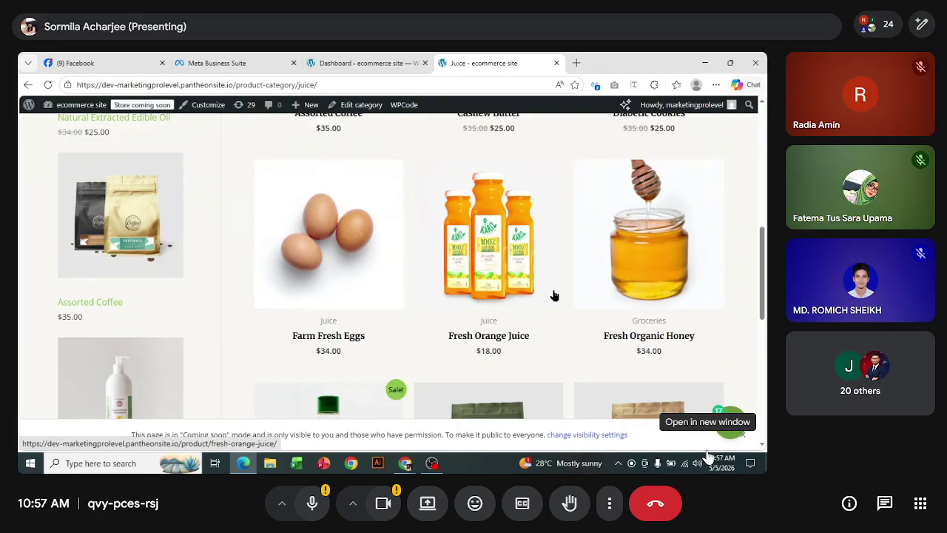
scroll(554, 295, "up", 10)
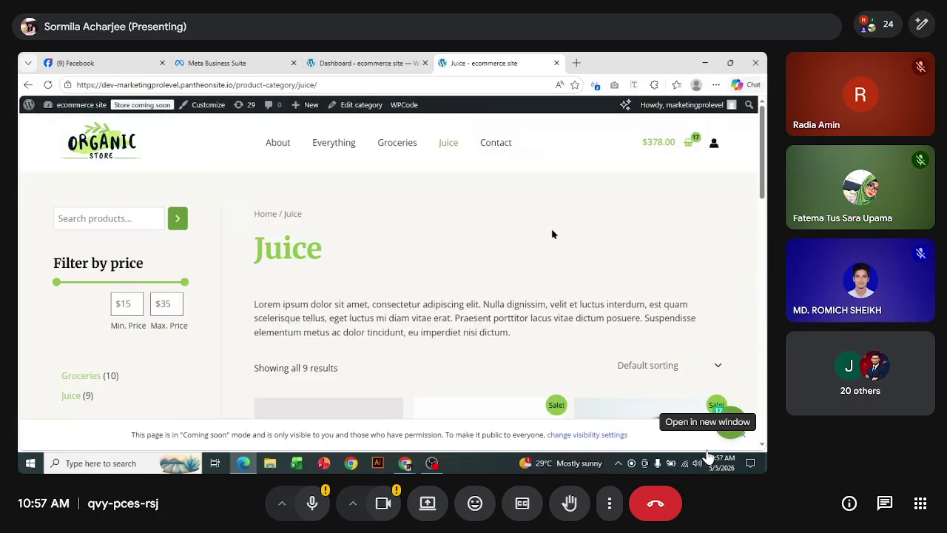
Switch to Meta Business Suite, open Datasets and pixels under the portfolio's data sources, and look over the existing datasets
left_click(333, 63)
left_click(258, 64)
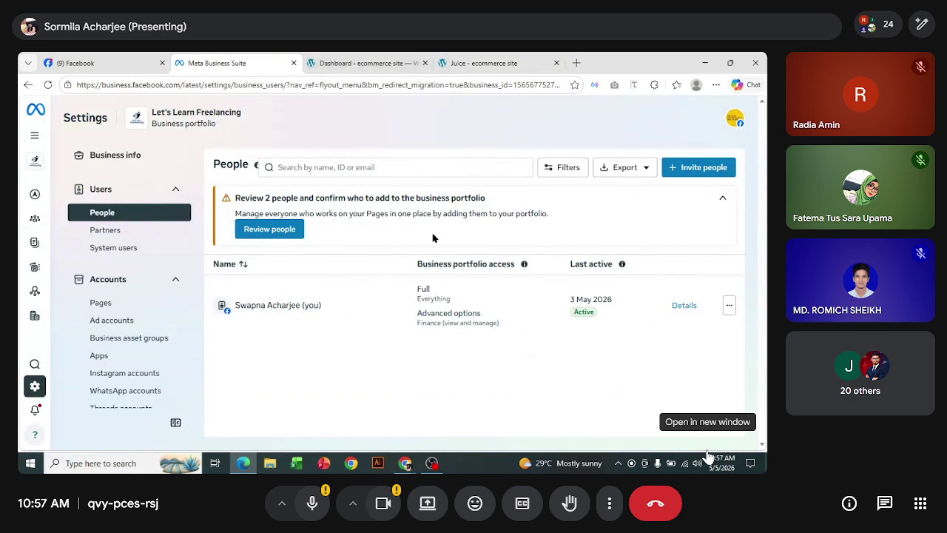
left_click(348, 60)
scroll(165, 334, "down", 3)
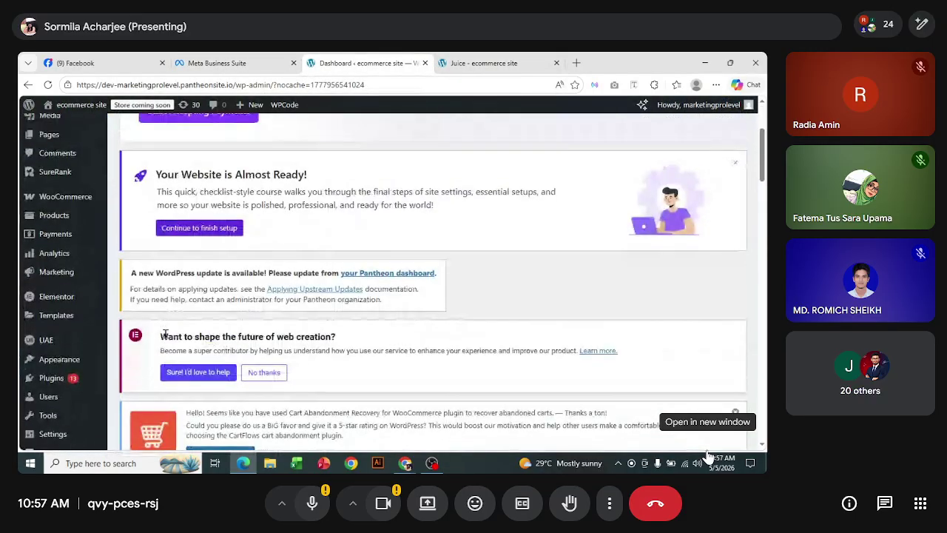
left_click(208, 61)
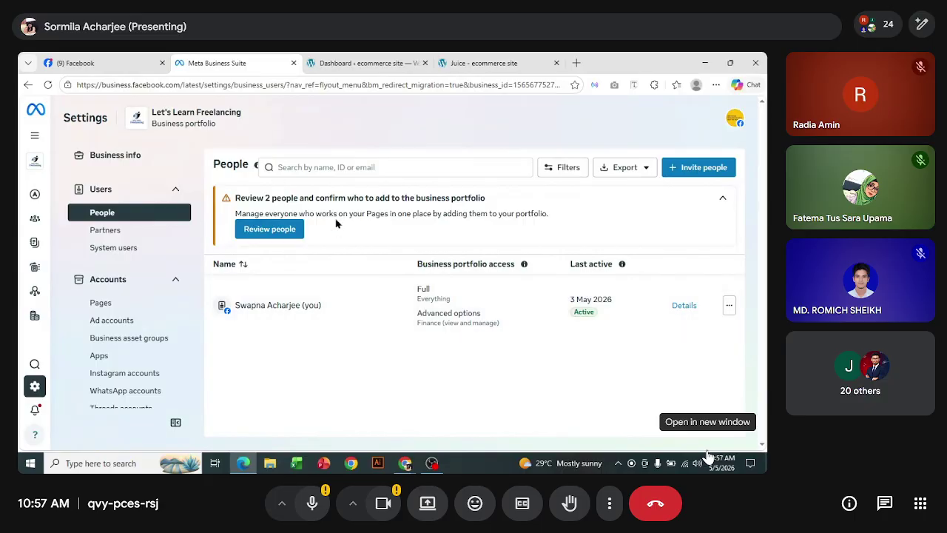
left_click(157, 191)
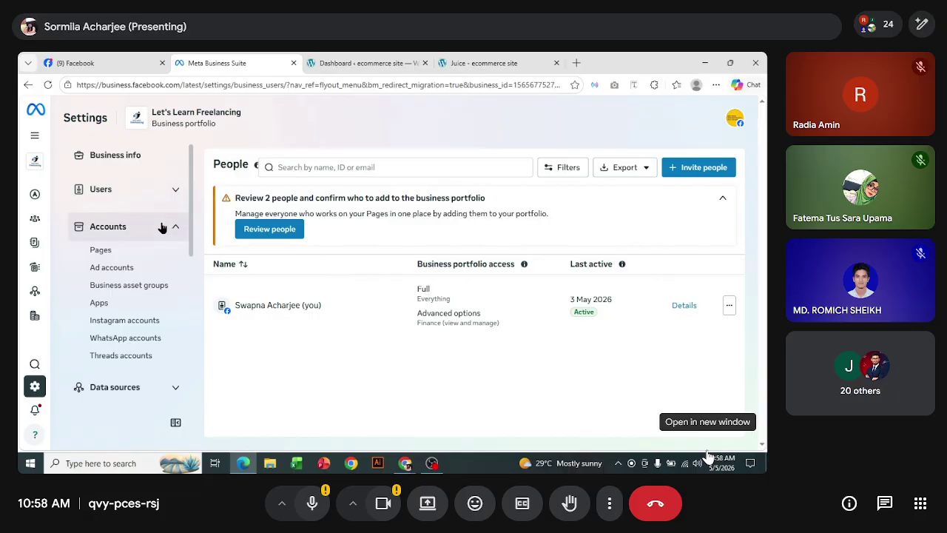
left_click(161, 226)
scroll(119, 267, "down", 1)
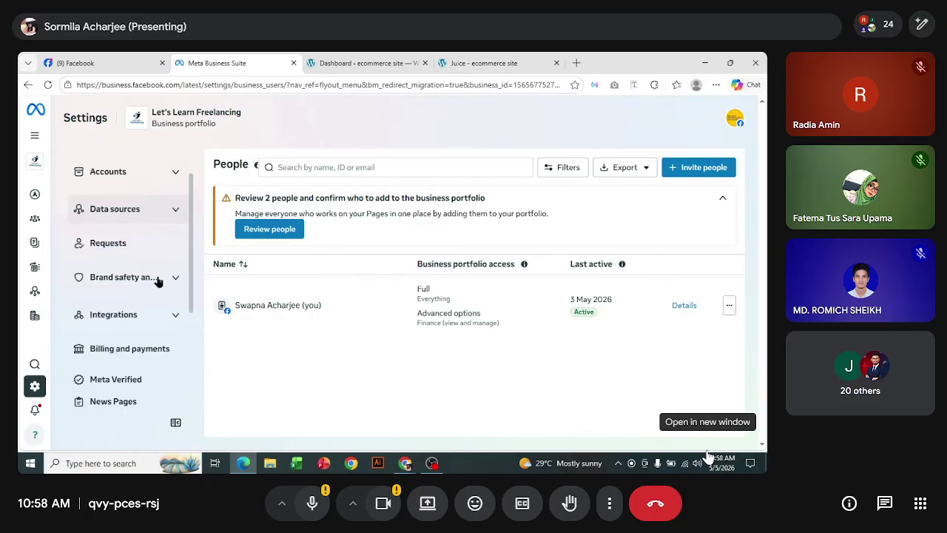
left_click(159, 214)
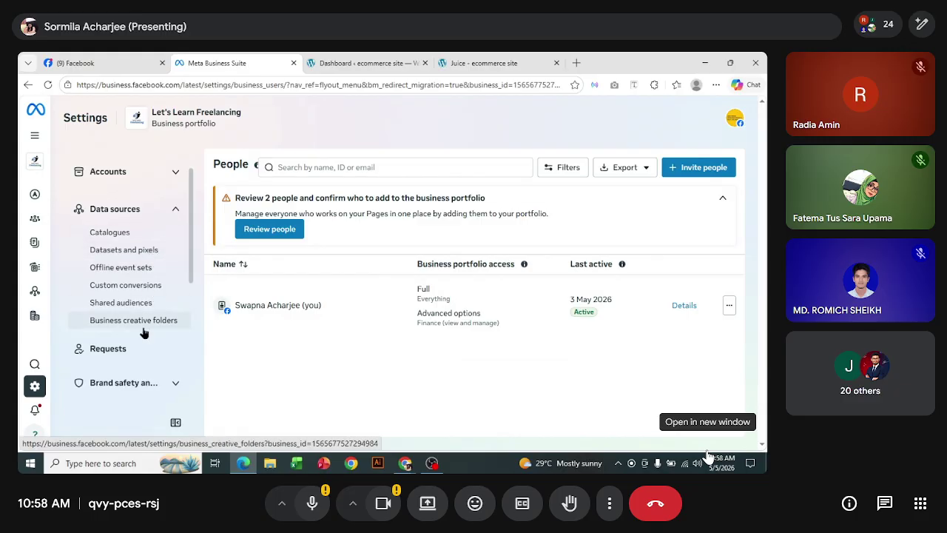
left_click(132, 250)
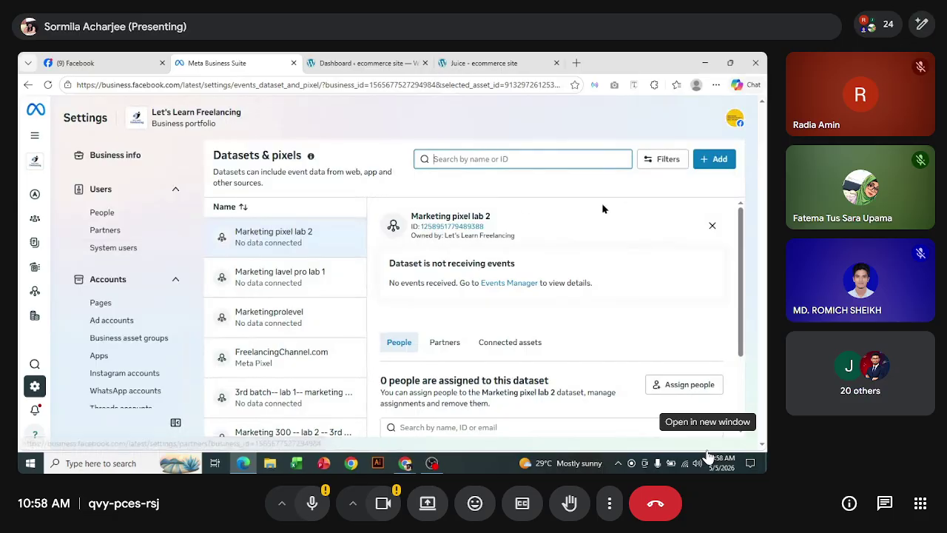
scroll(303, 307, "down", 5)
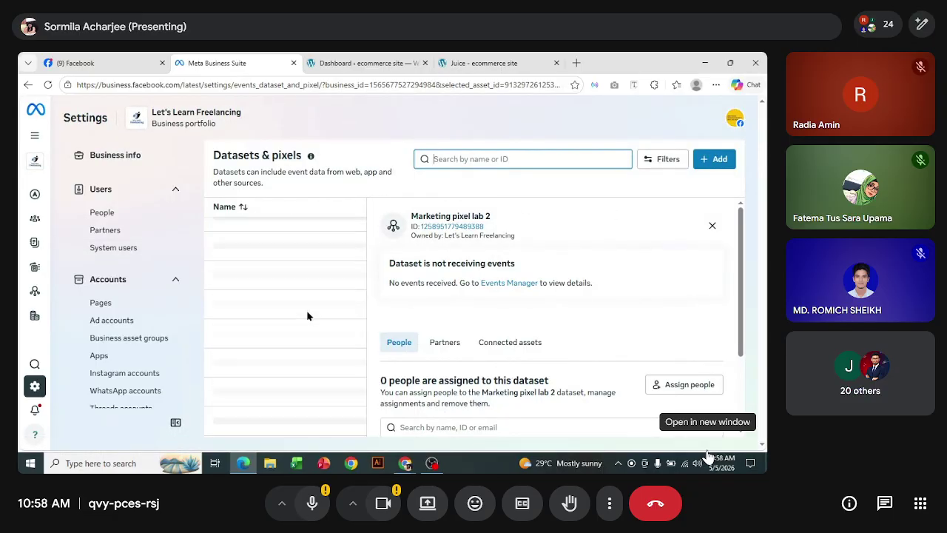
scroll(308, 316, "up", 5)
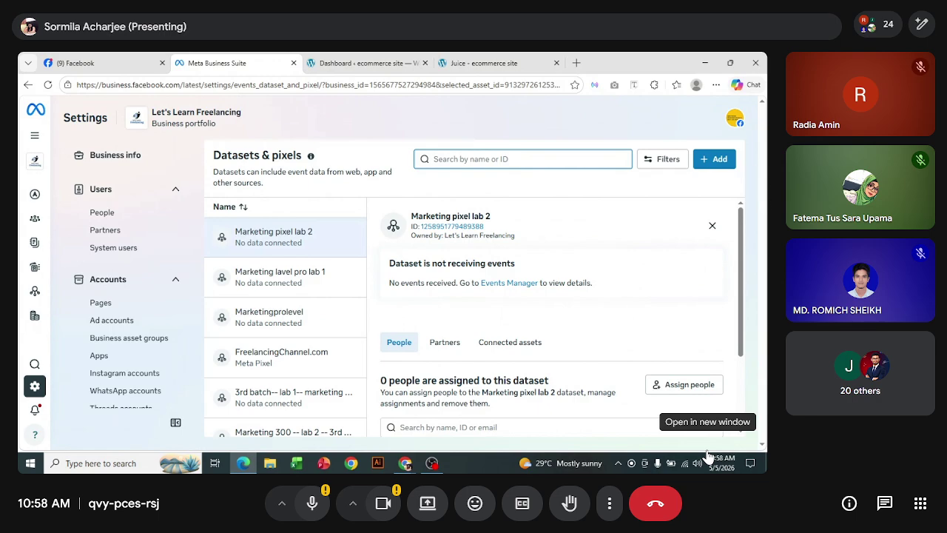
Create a new dataset named "Organic store pixel" without connecting an ad account
left_click(714, 161)
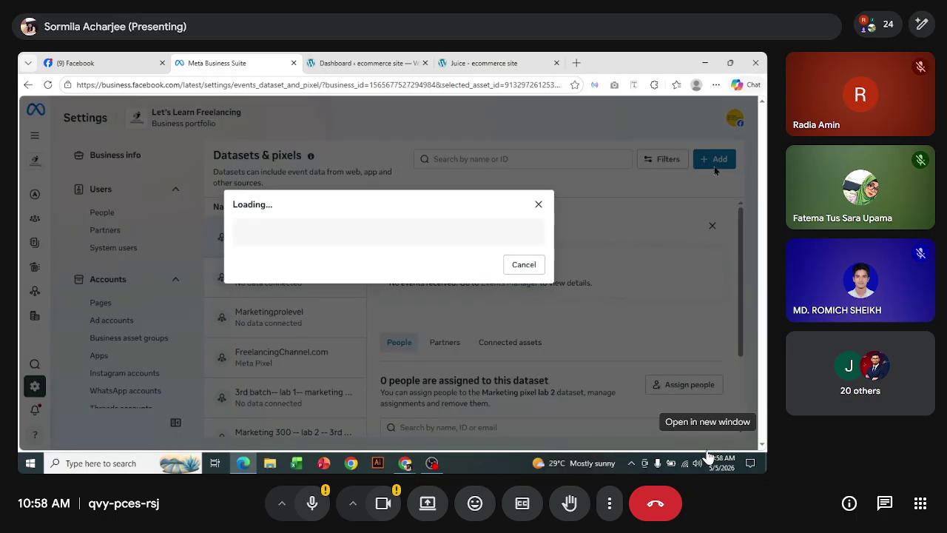
left_click(319, 203)
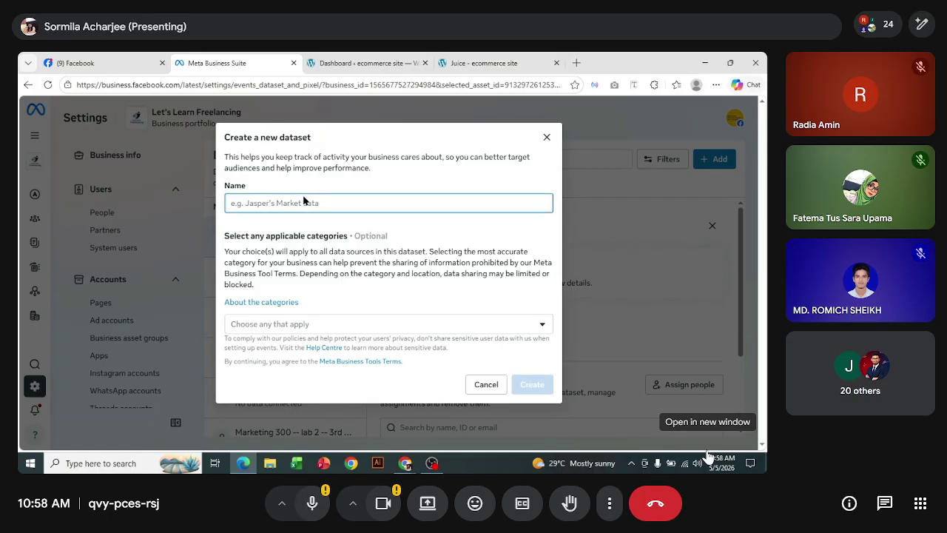
left_click(473, 63)
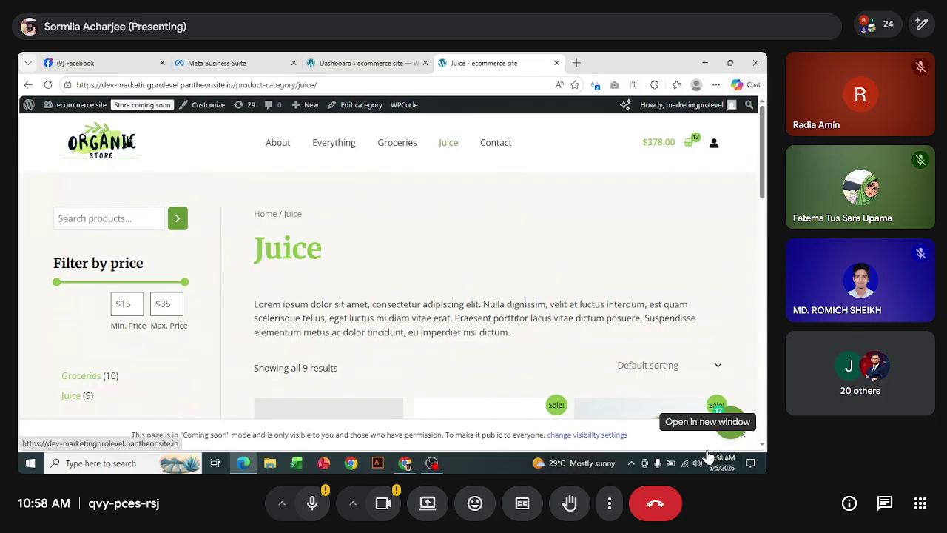
mouse_move(72, 105)
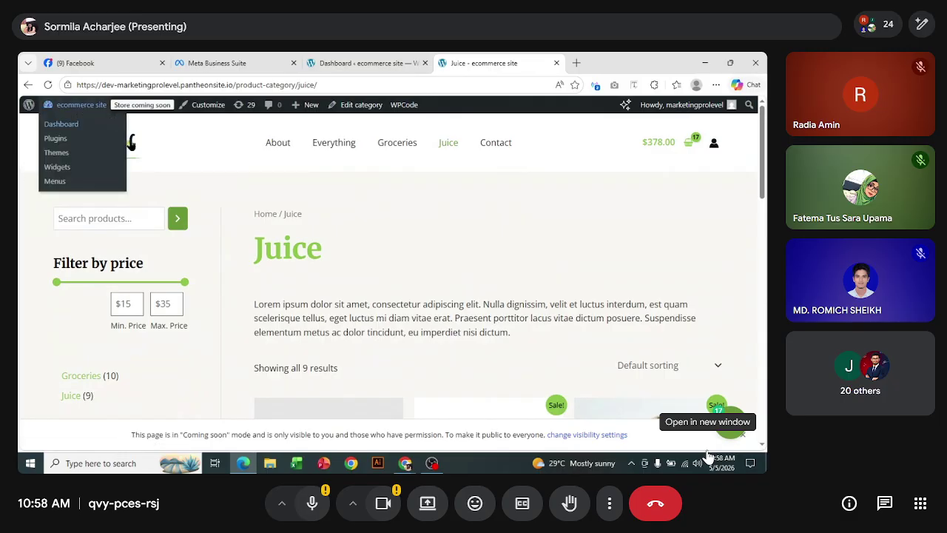
left_click(233, 63)
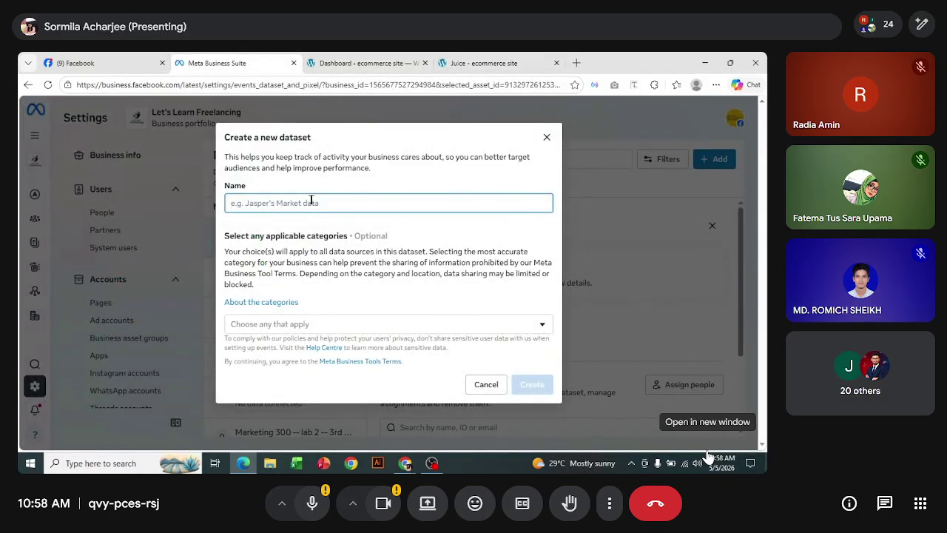
type("Organic store pixel")
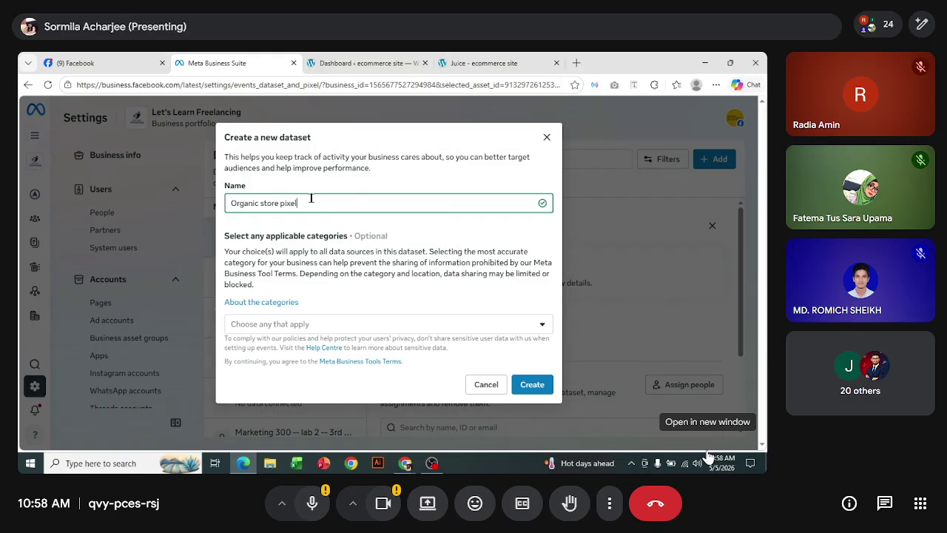
left_click_drag(323, 209, 241, 222)
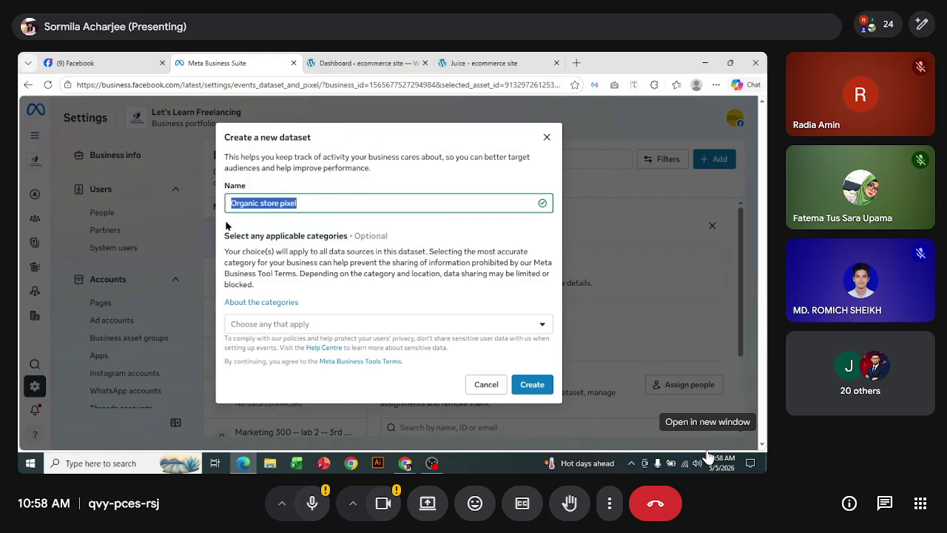
left_click(263, 246)
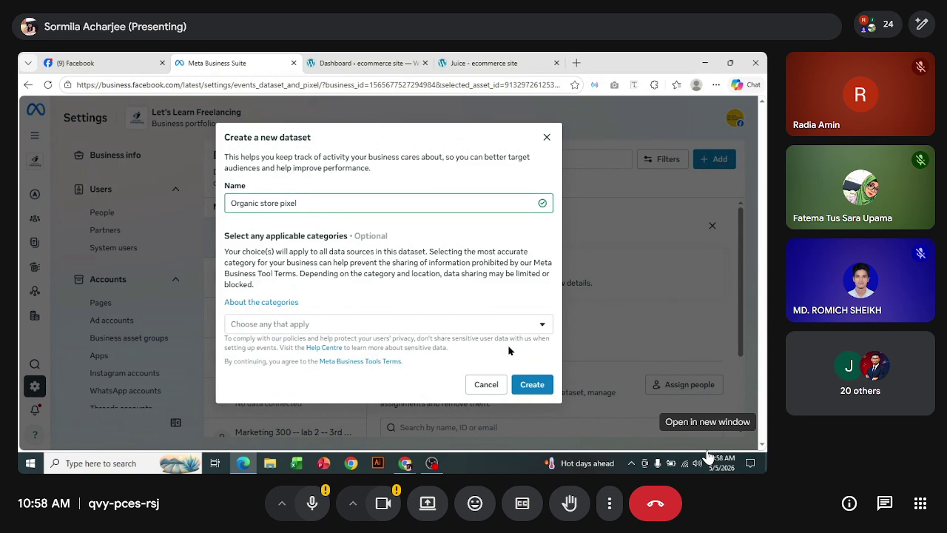
left_click(538, 386)
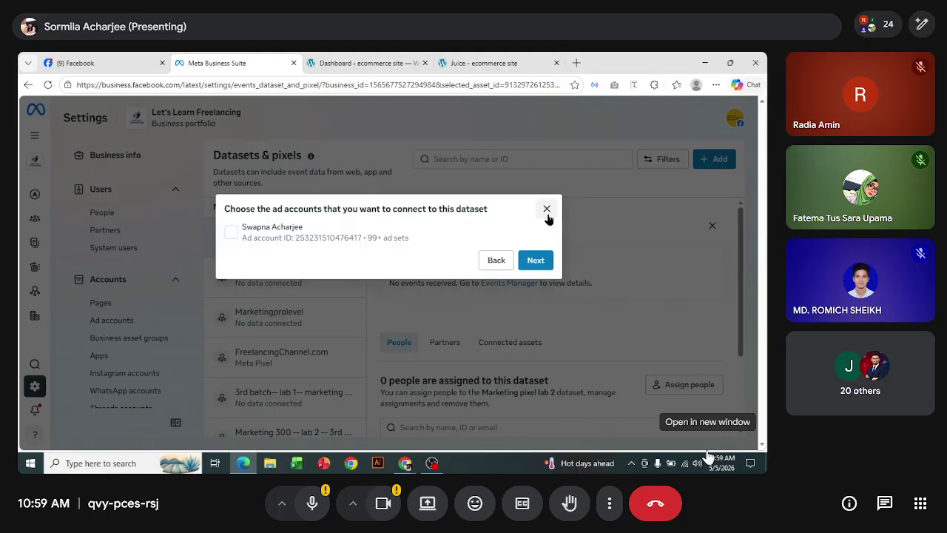
left_click(547, 209)
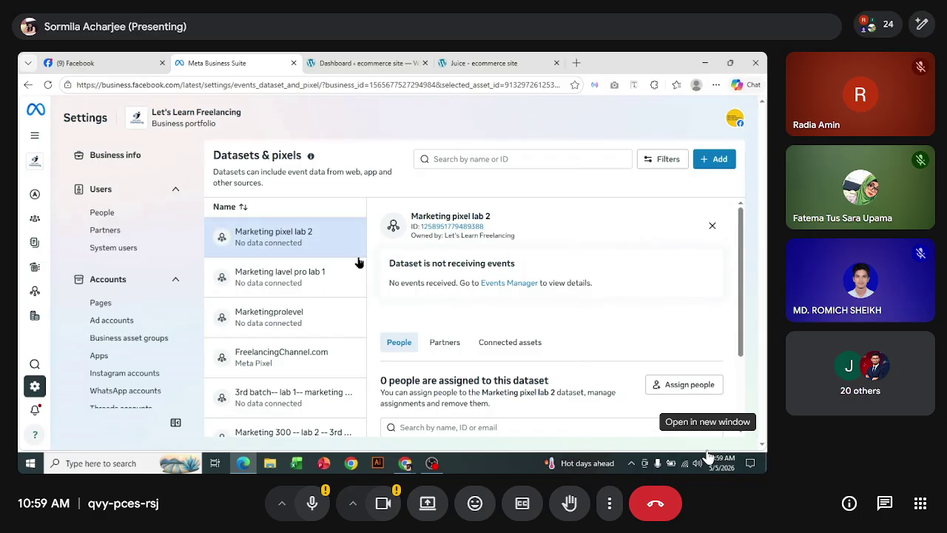
Reload the Datasets & pixels page and open the Organic store pixel dataset's details
scroll(281, 311, "down", 5)
scroll(270, 324, "up", 5)
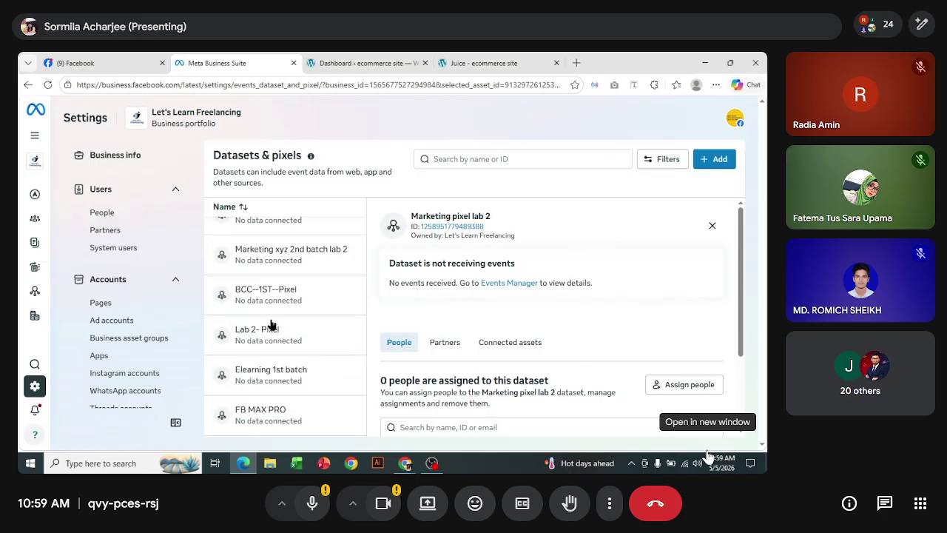
left_click(48, 85)
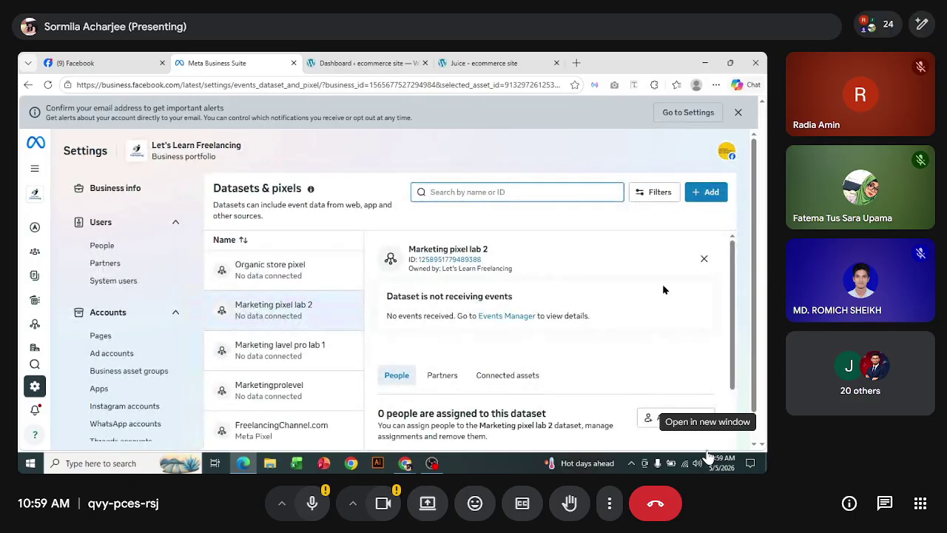
left_click(294, 269)
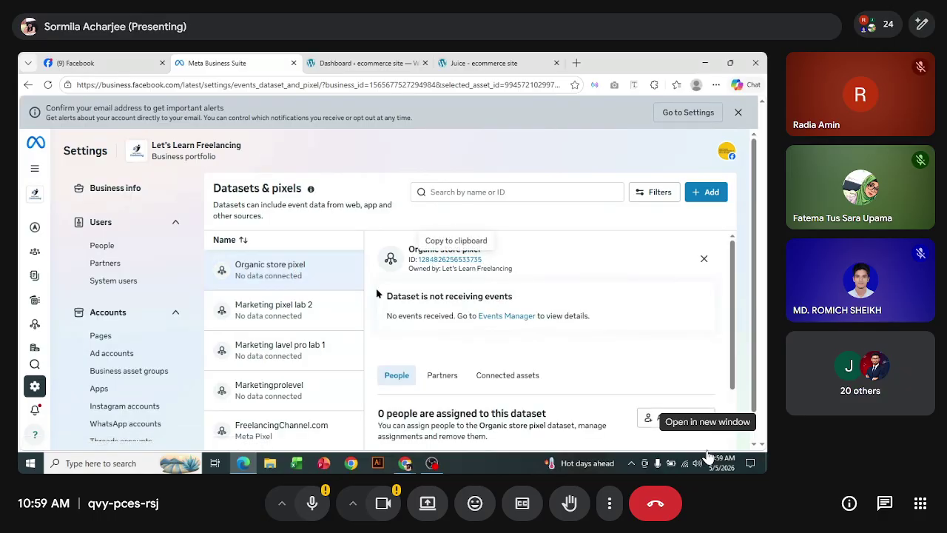
scroll(611, 358, "down", 3)
scroll(614, 355, "up", 3)
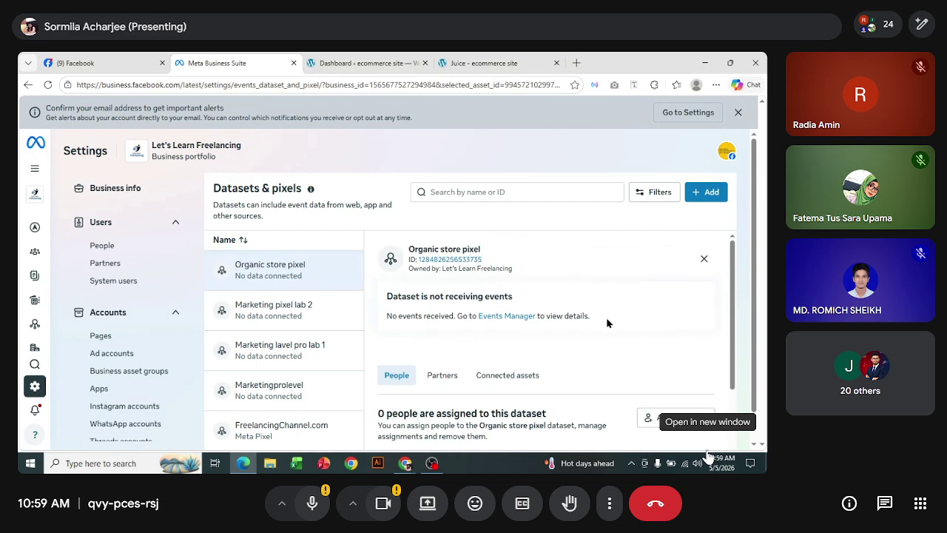
Search the web for "meta pixel helper extension" and open Meta Pixel Helper's Chrome Web Store page, closing the search results
left_click(578, 62)
type("me")
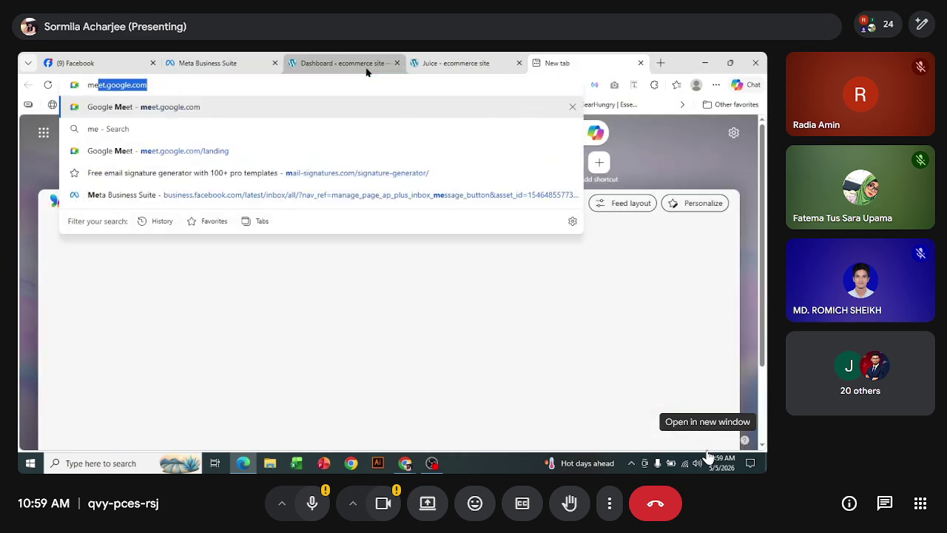
type("ta")
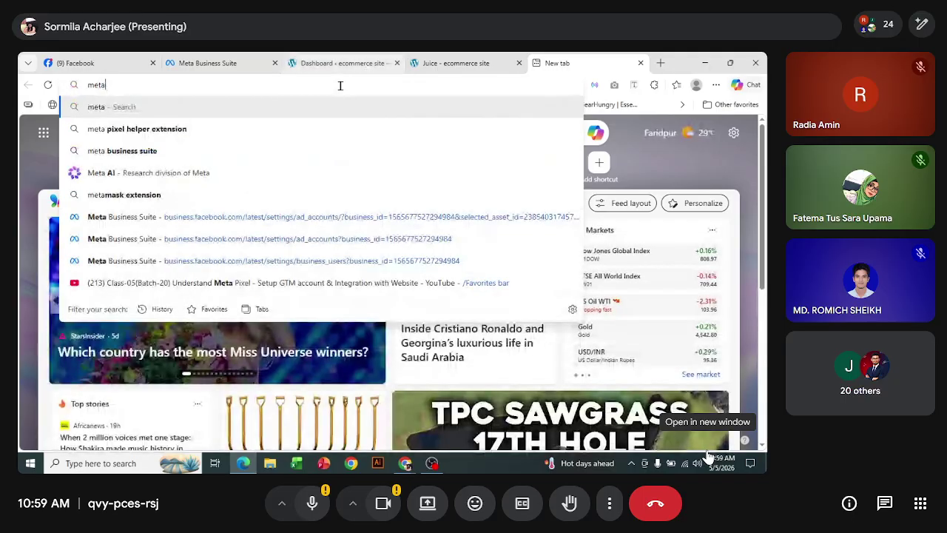
key("Down")
left_click(199, 131)
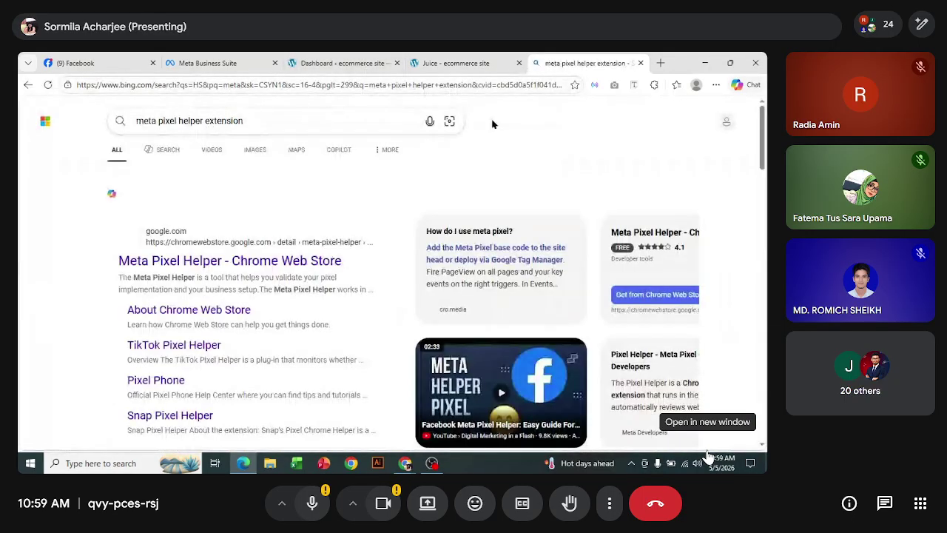
left_click(228, 260)
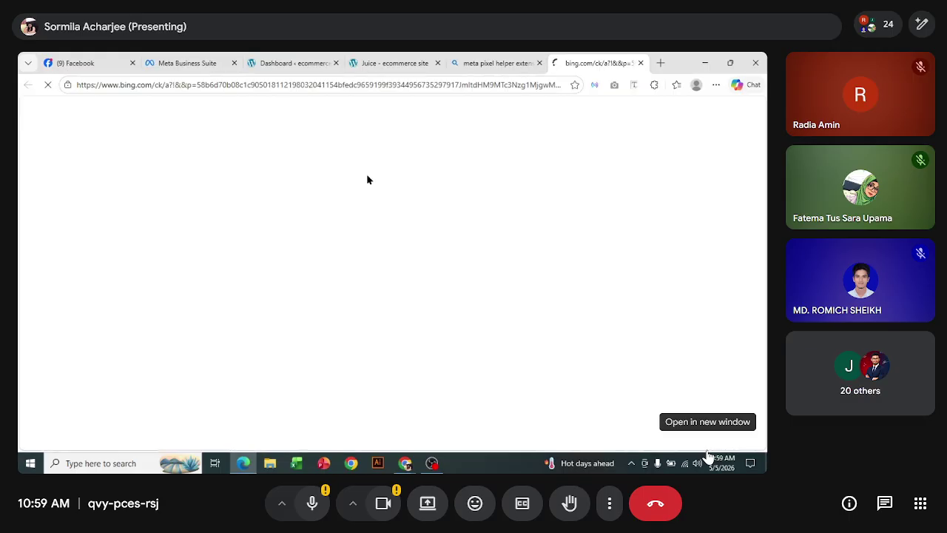
left_click(540, 63)
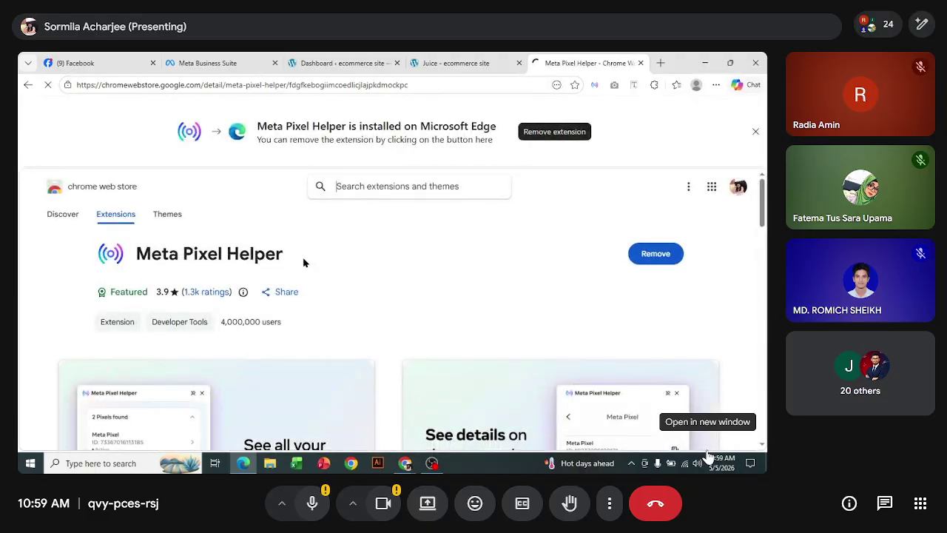
scroll(173, 285, "down", 1)
scroll(354, 345, "up", 1)
Return to Meta Business Suite and examine the event status of the Organic store pixel dataset
left_click(483, 59)
left_click(338, 60)
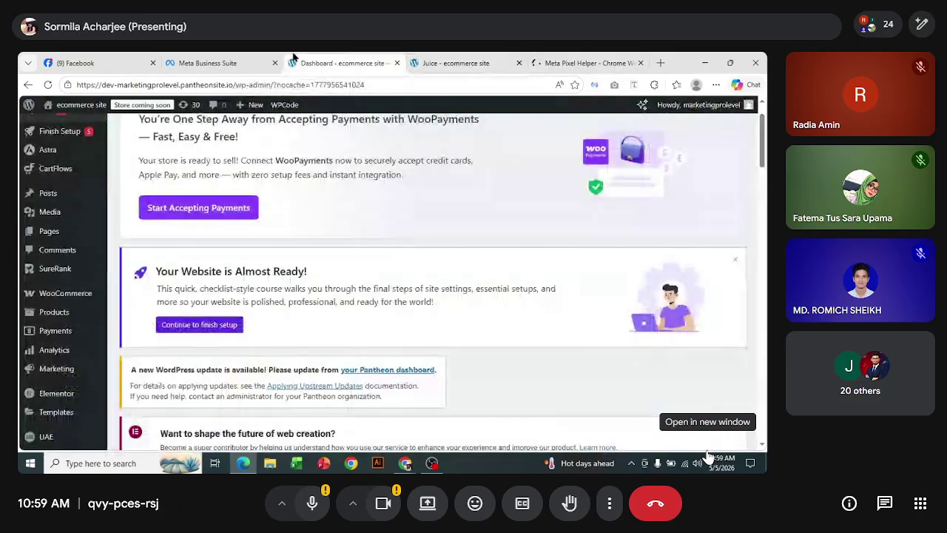
left_click(229, 59)
scroll(522, 296, "down", 3)
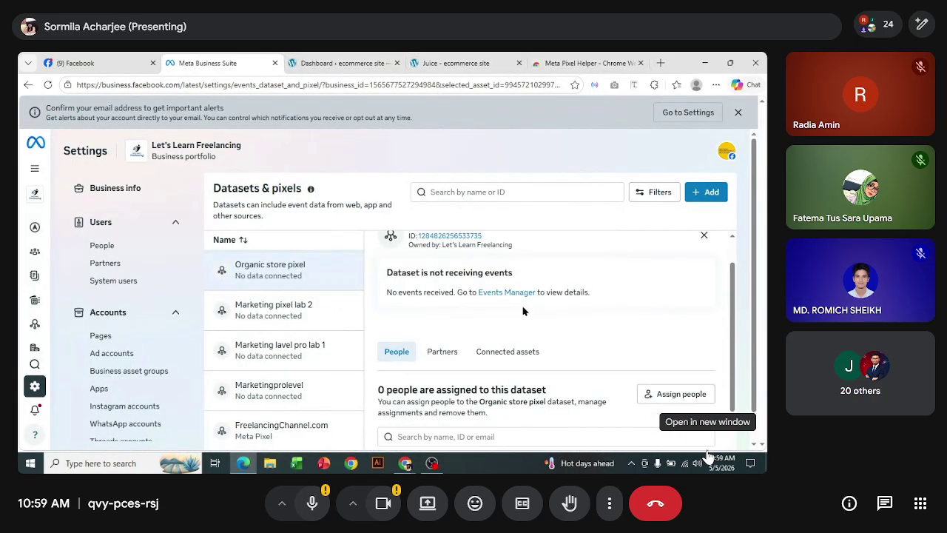
scroll(536, 346, "up", 3)
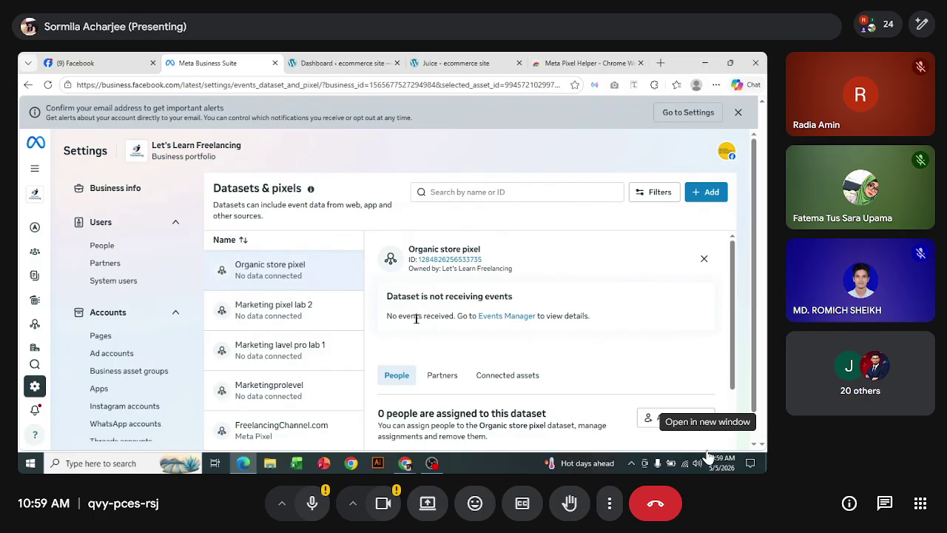
left_click_drag(391, 317, 465, 320)
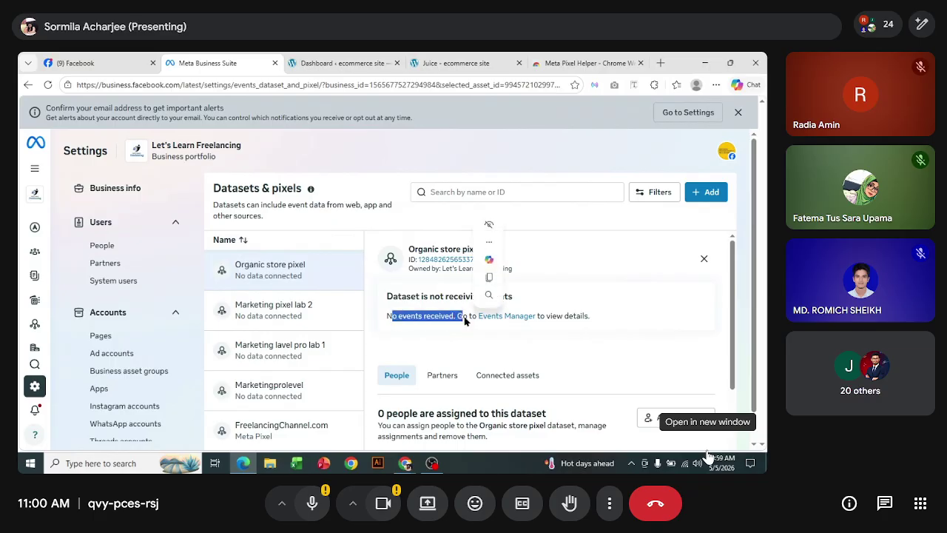
left_click(602, 344)
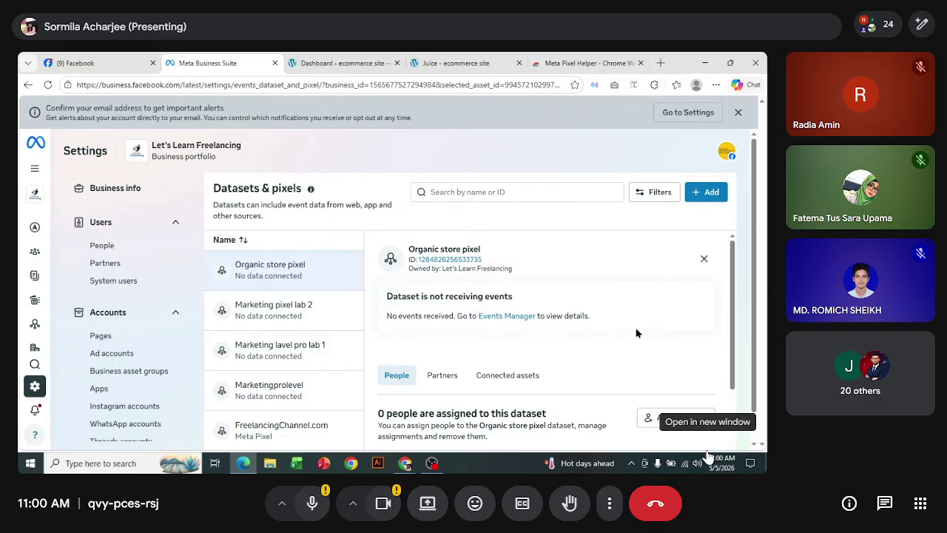
Open the Organic store pixel dataset in Events Manager and start Meta pixel setup by adding the code to the website yourself
left_click(517, 319)
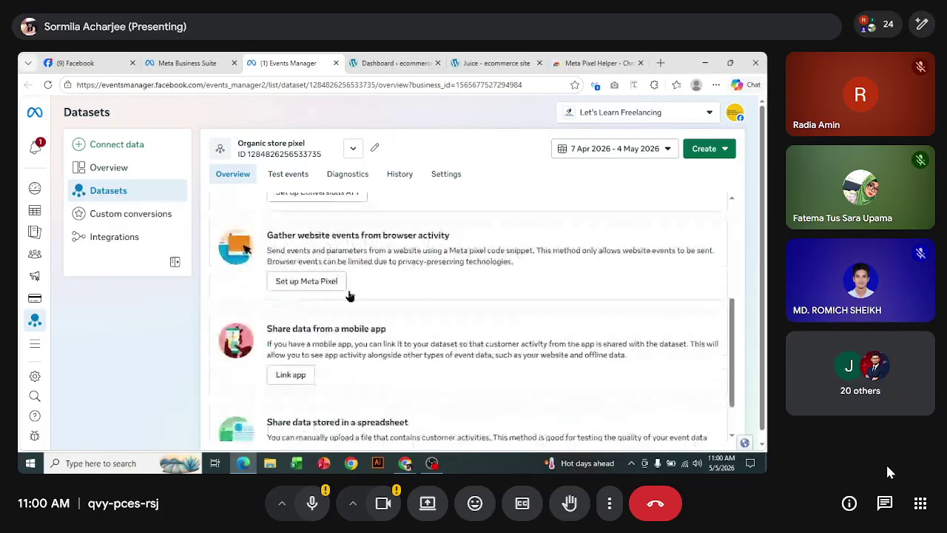
left_click_drag(278, 289, 450, 291)
left_click(429, 293)
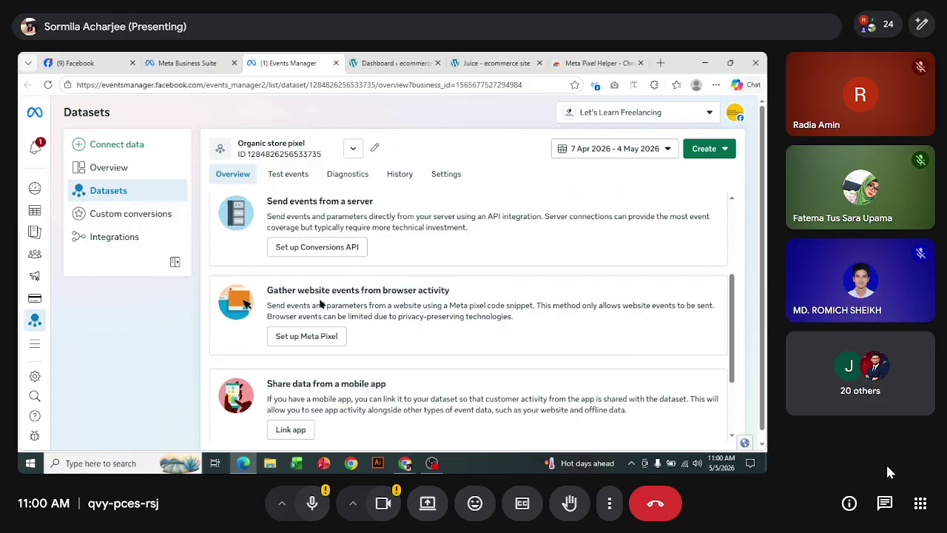
left_click(300, 336)
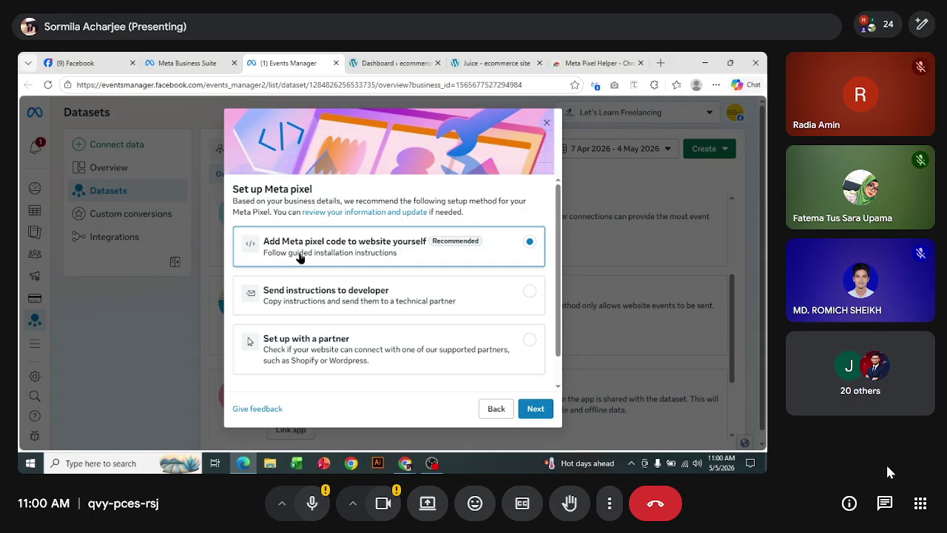
left_click(531, 410)
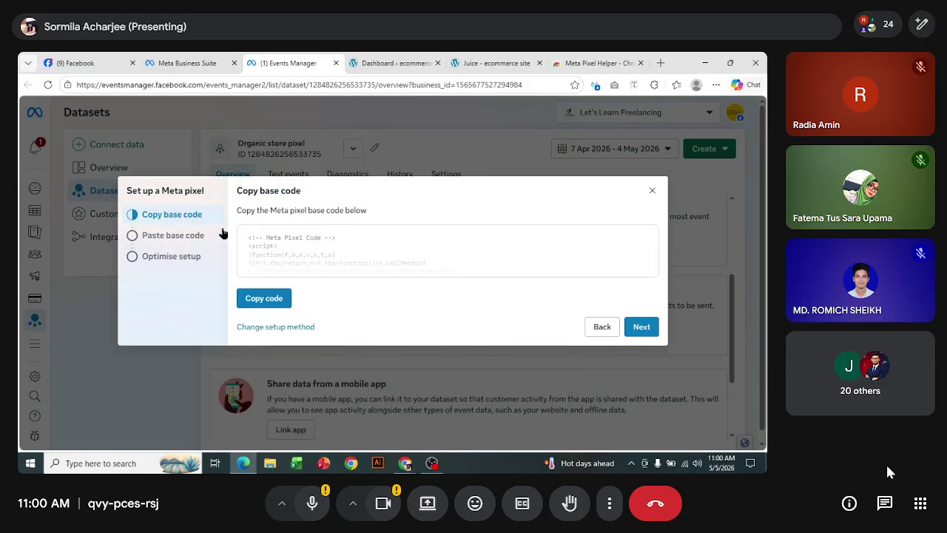
Copy the Meta pixel base code and continue to the instructions for pasting it into the website
left_click_drag(239, 195, 310, 197)
left_click(294, 208)
left_click(269, 298)
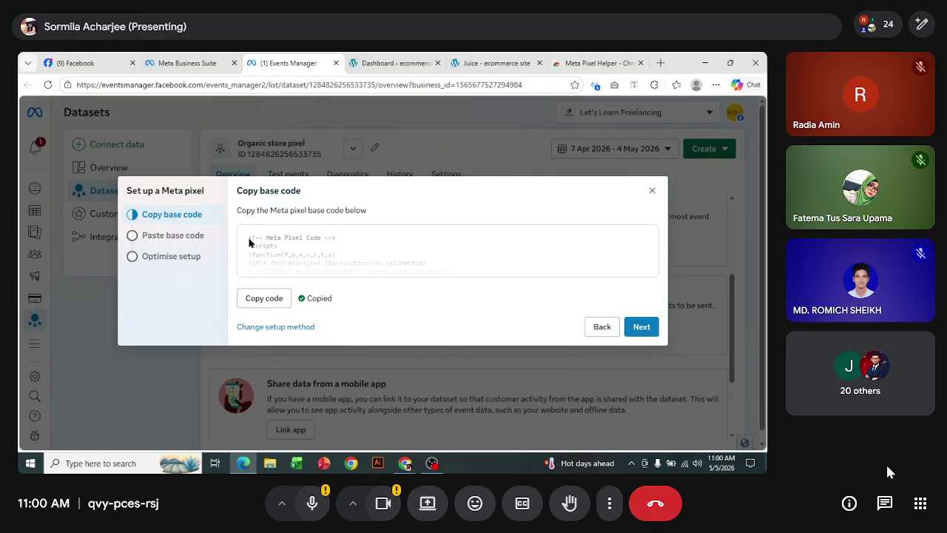
left_click(641, 326)
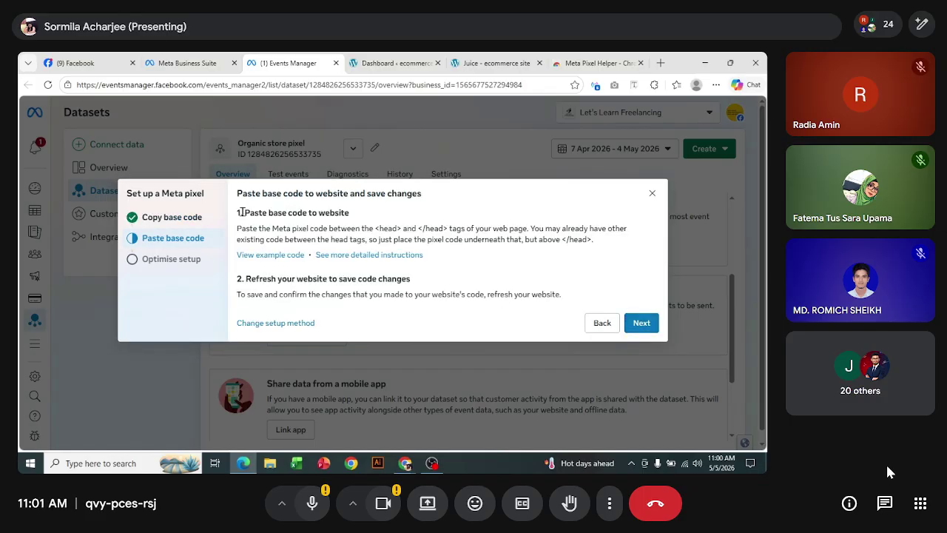
left_click_drag(241, 213, 362, 222)
left_click(342, 228)
Switch to the ecommerce site's WordPress dashboard and open the list of installed plugins
left_click(394, 63)
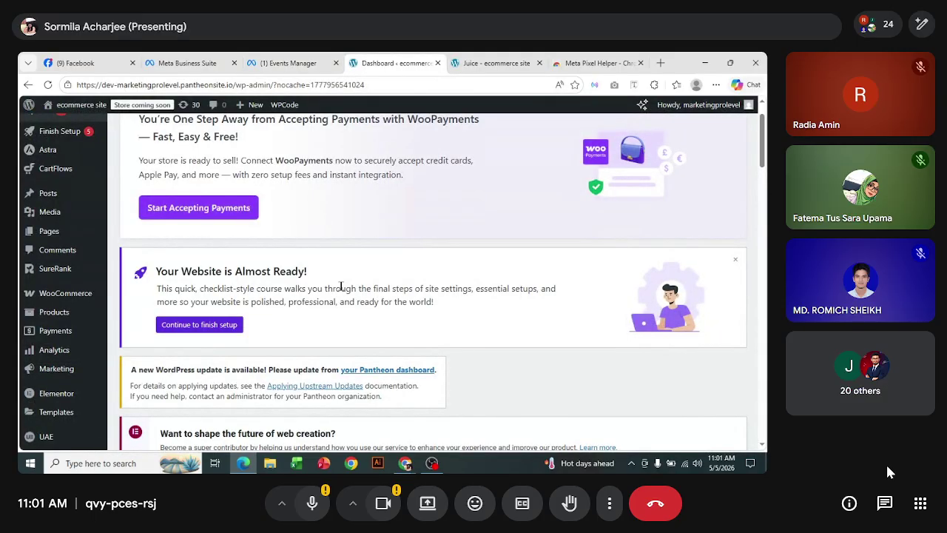
scroll(85, 287, "down", 3)
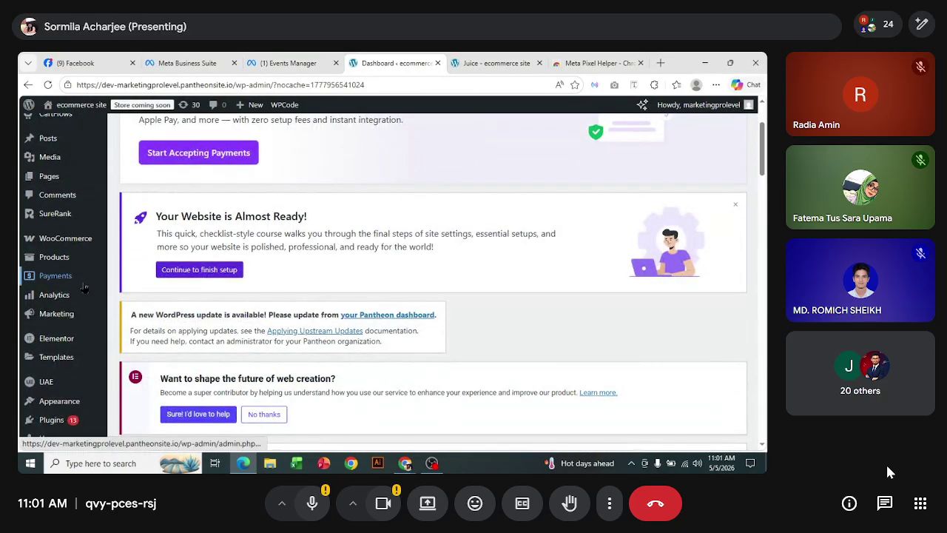
mouse_move(83, 364)
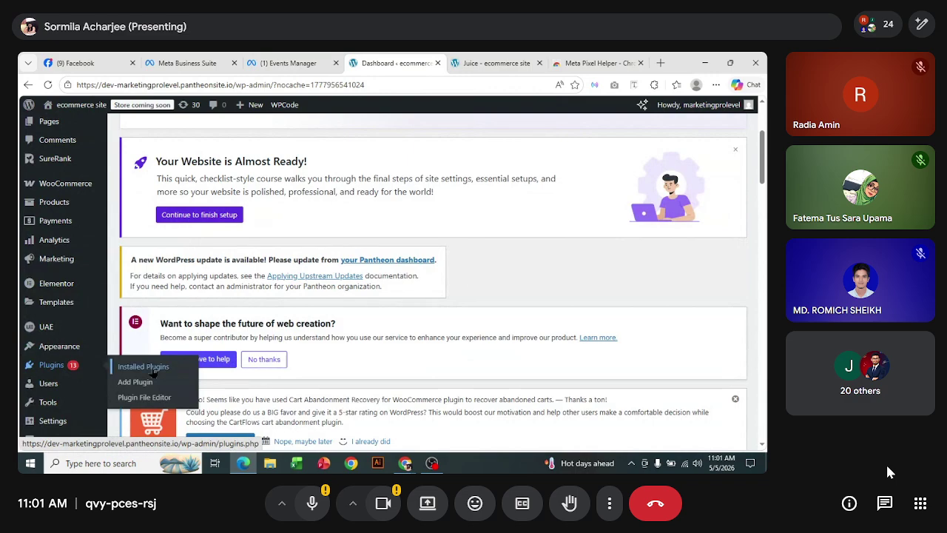
left_click(153, 382)
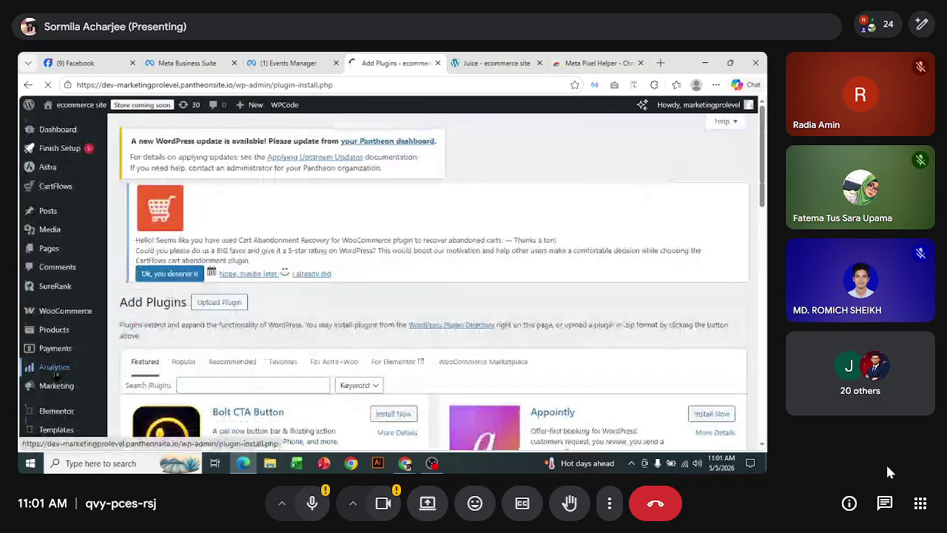
scroll(57, 374, "down", 5)
mouse_move(59, 242)
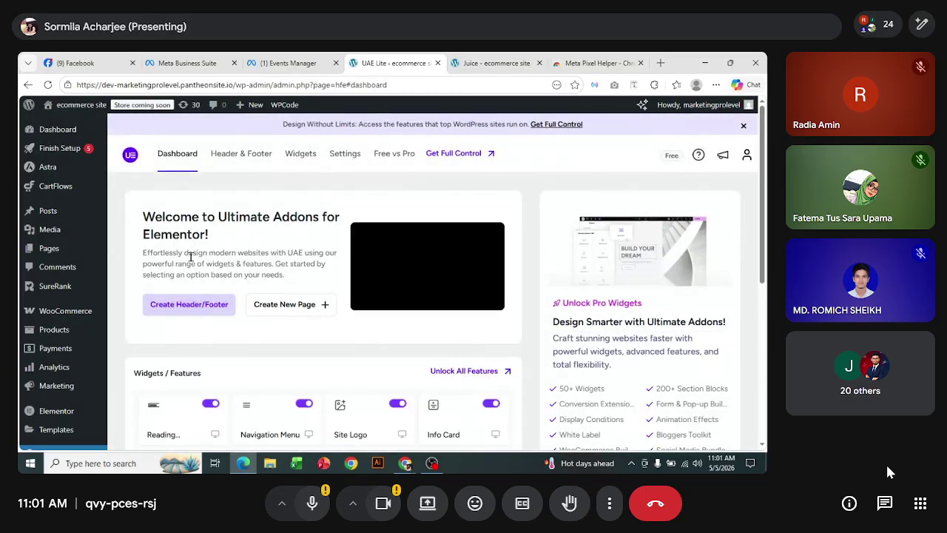
scroll(190, 256, "down", 5)
scroll(195, 268, "up", 3)
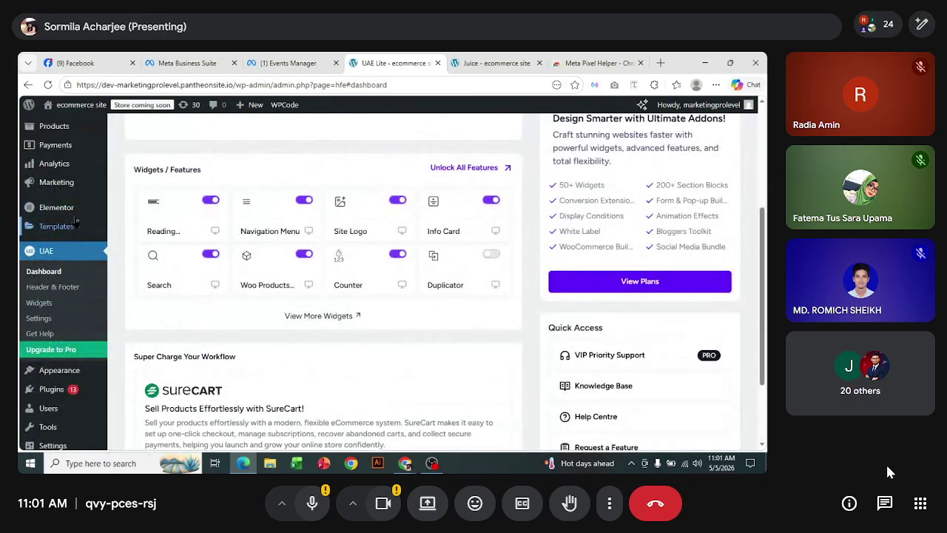
scroll(76, 245, "up", 1)
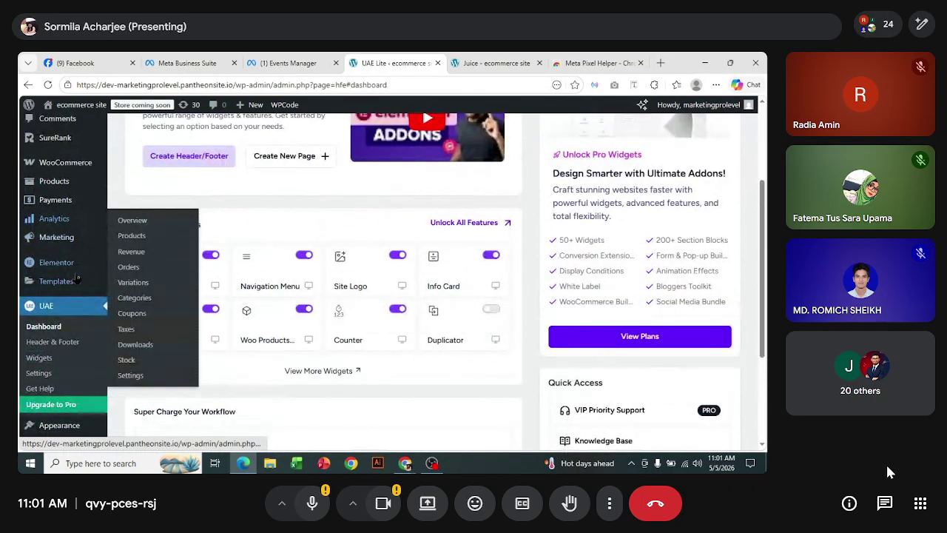
scroll(77, 278, "down", 2)
mouse_move(108, 343)
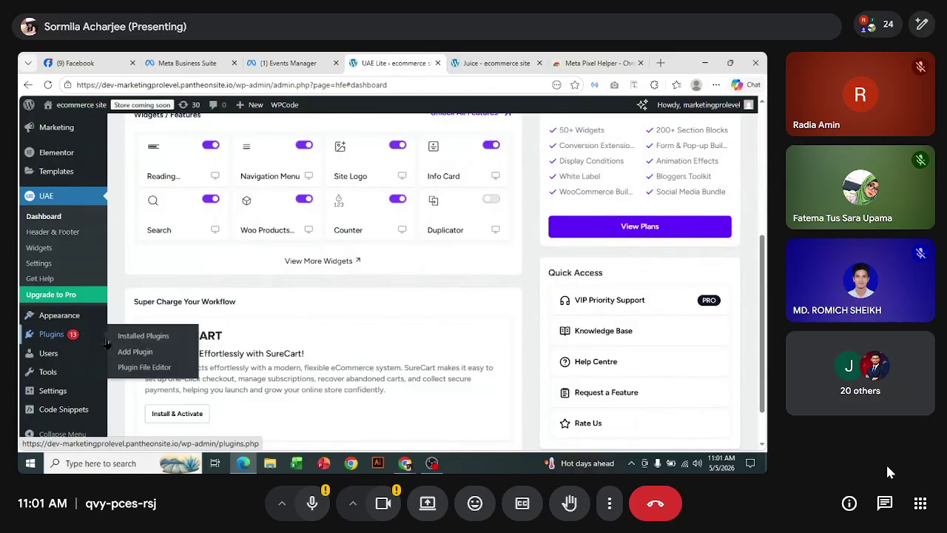
left_click(144, 342)
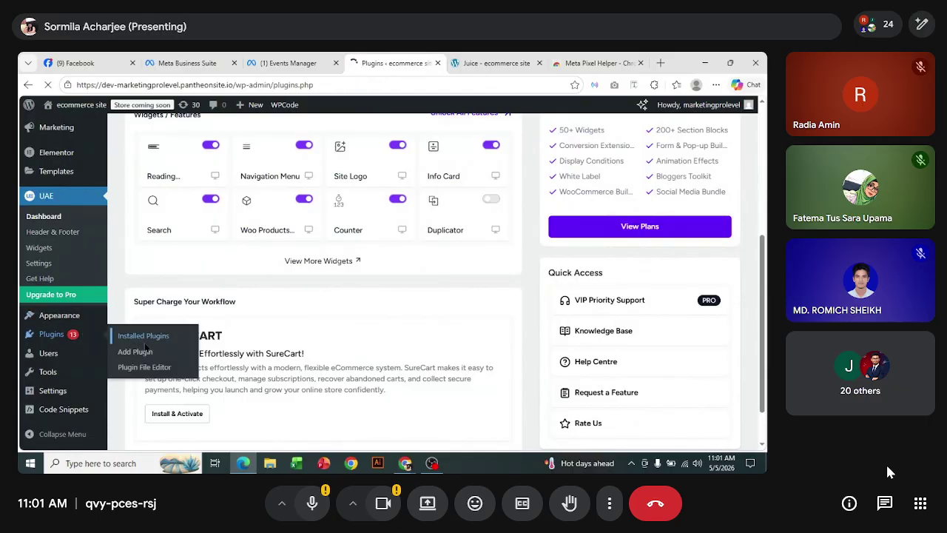
Deactivate the WPCode Lite plugin and delete it together with its data
scroll(435, 297, "down", 5)
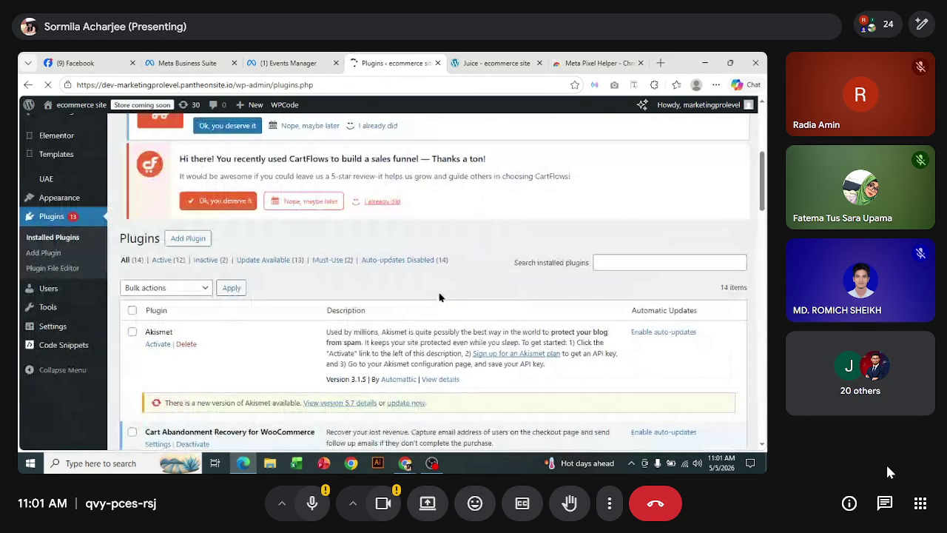
scroll(435, 296, "down", 15)
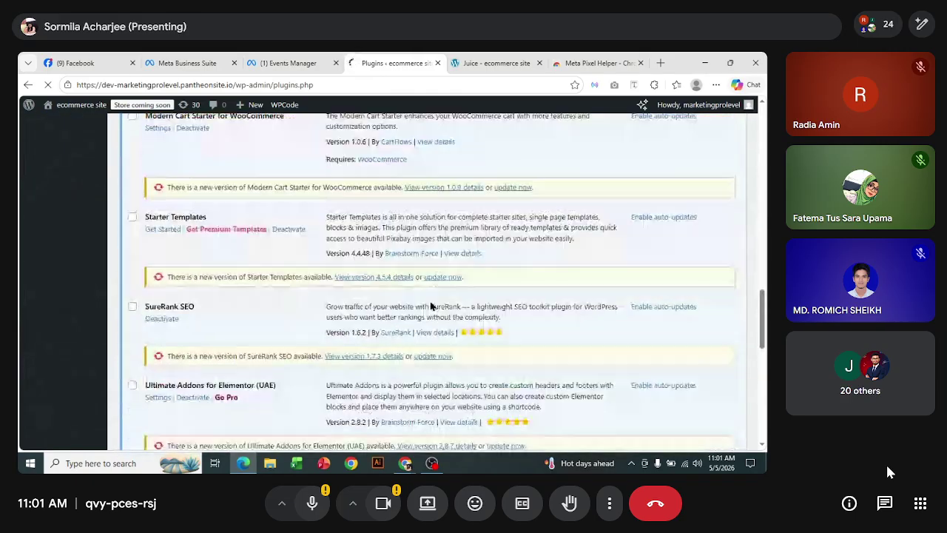
scroll(428, 311, "down", 5)
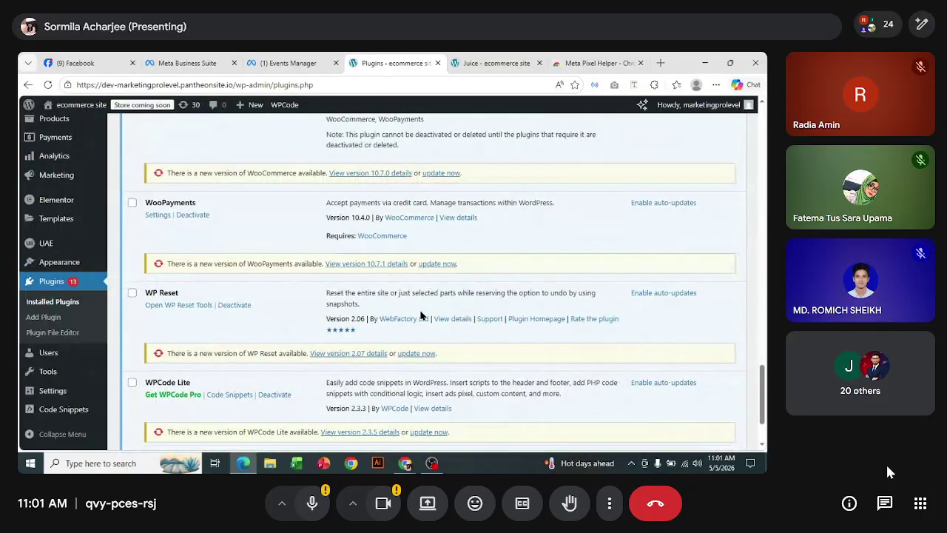
left_click(275, 300)
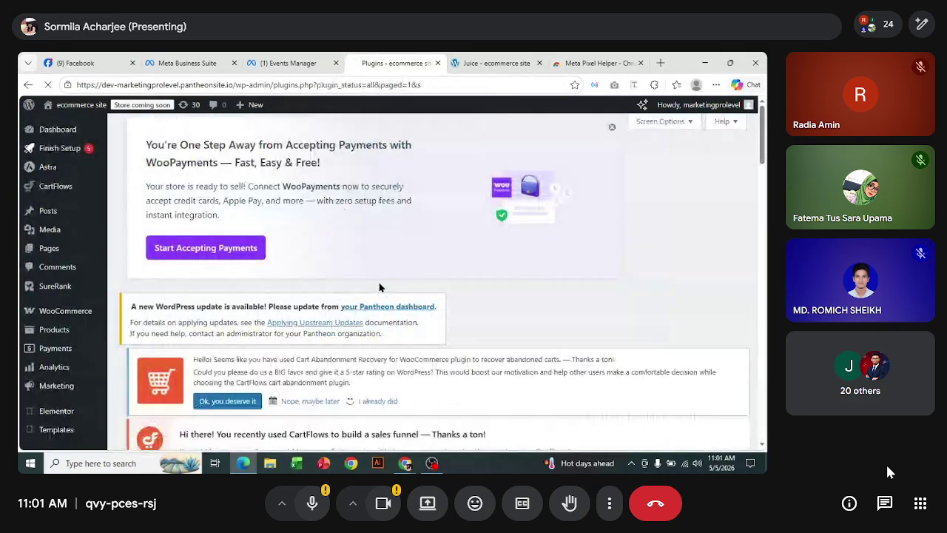
scroll(378, 287, "down", 15)
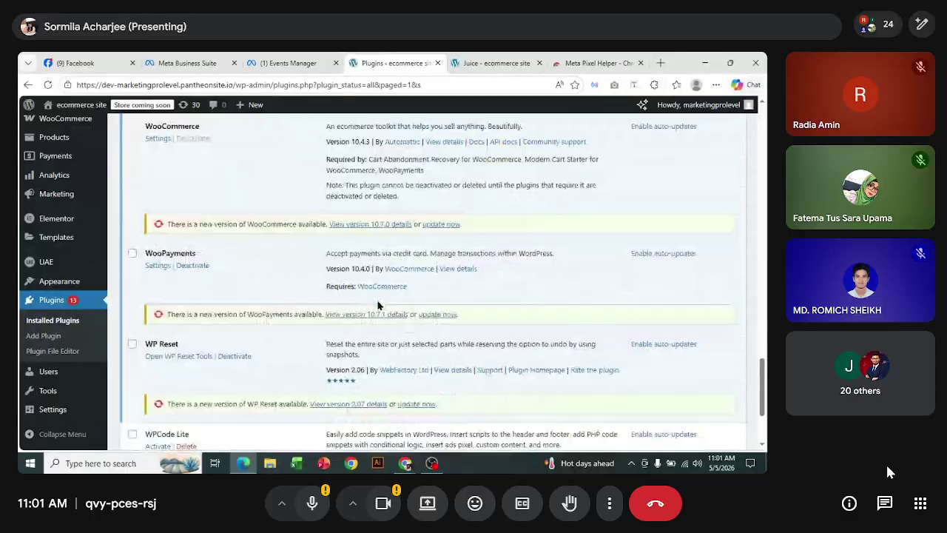
scroll(378, 305, "down", 2)
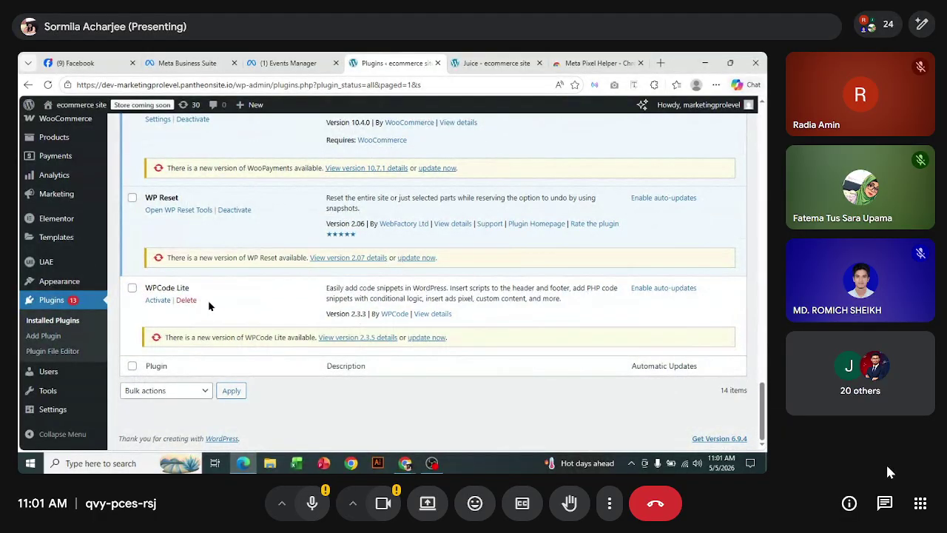
left_click(186, 301)
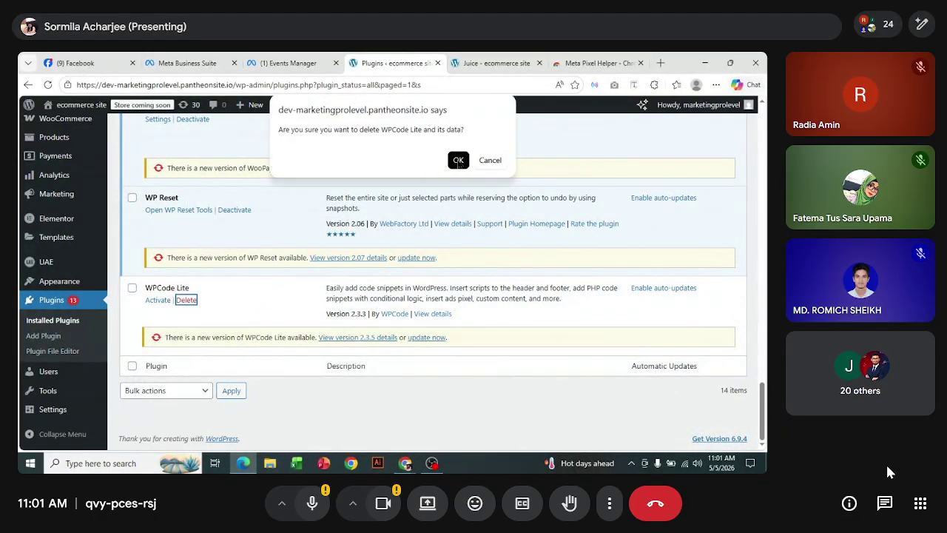
left_click(459, 160)
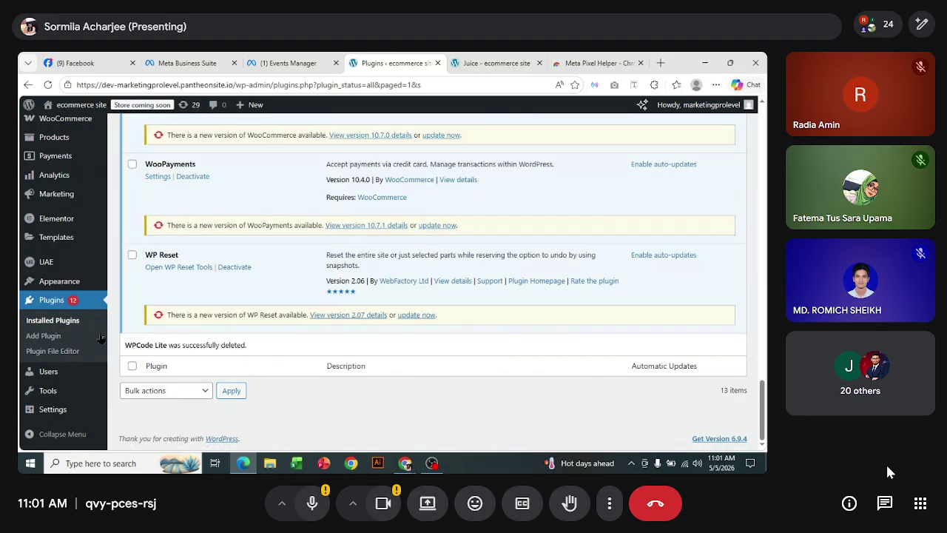
Search for "wp code" among the plugins available to add to the site
left_click(50, 337)
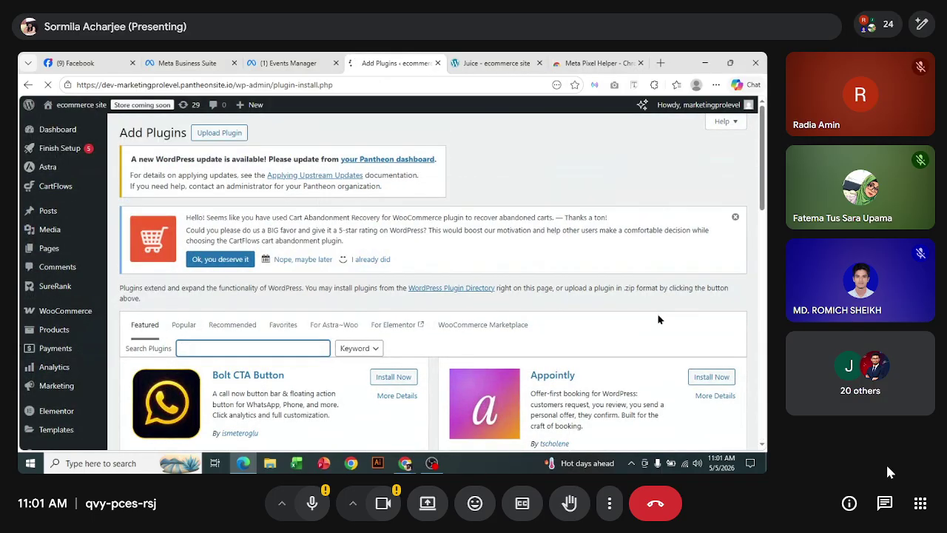
type("wp ")
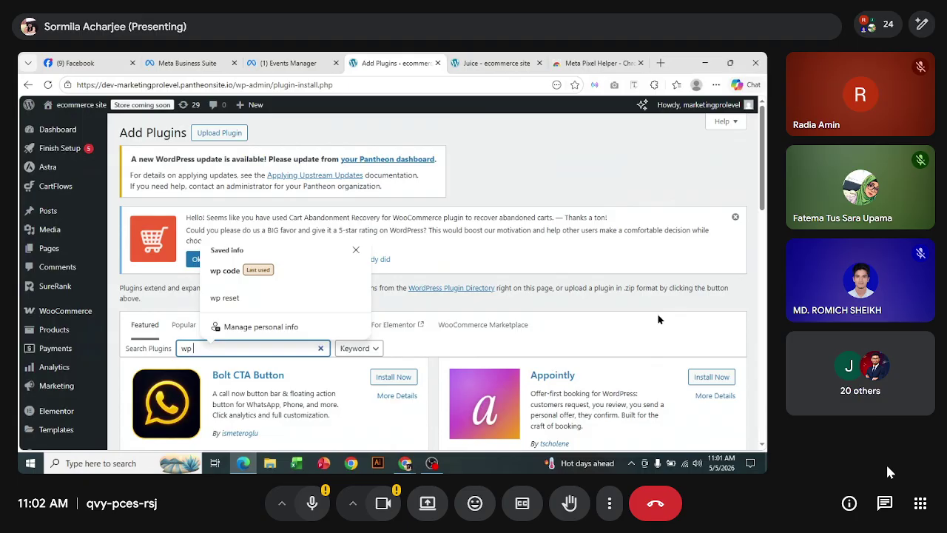
type("code")
type("e")
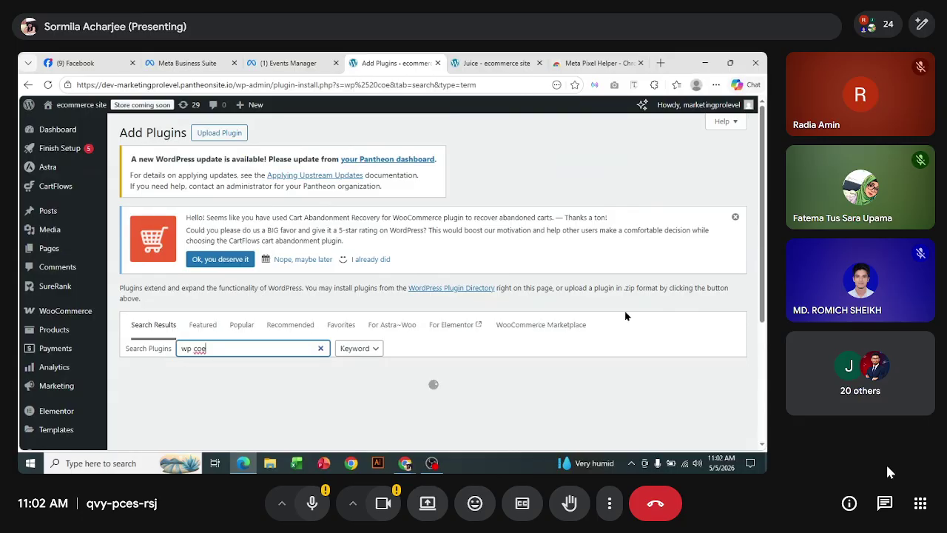
key("BackSpace")
type("de")
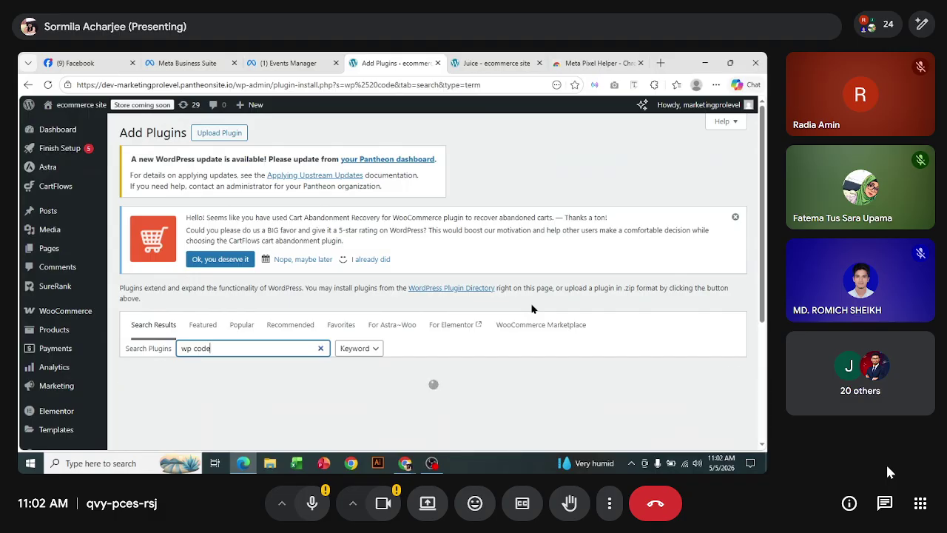
Install and activate the plugin "WPCode – Insert Headers and Footers + Custom Code Snippets"
scroll(531, 310, "down", 1)
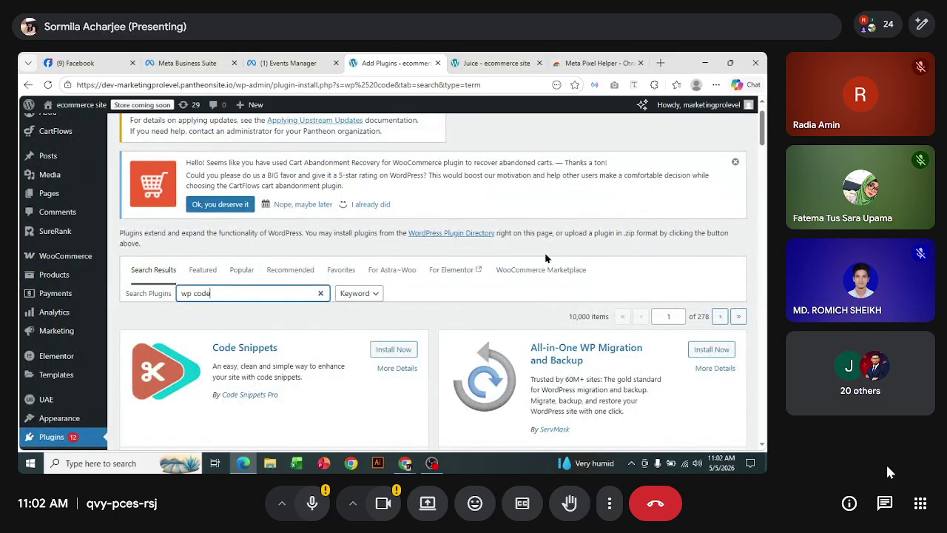
scroll(545, 255, "down", 4)
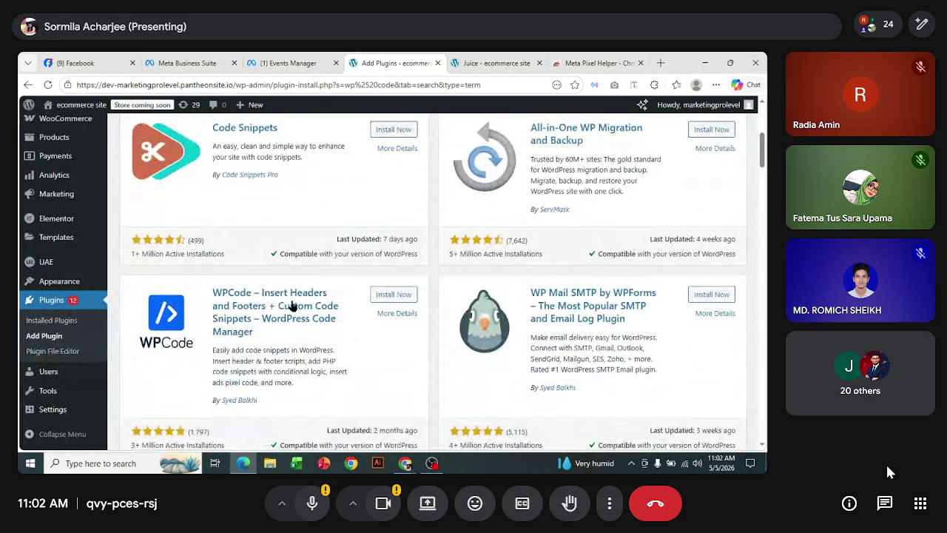
scroll(275, 317, "down", 1)
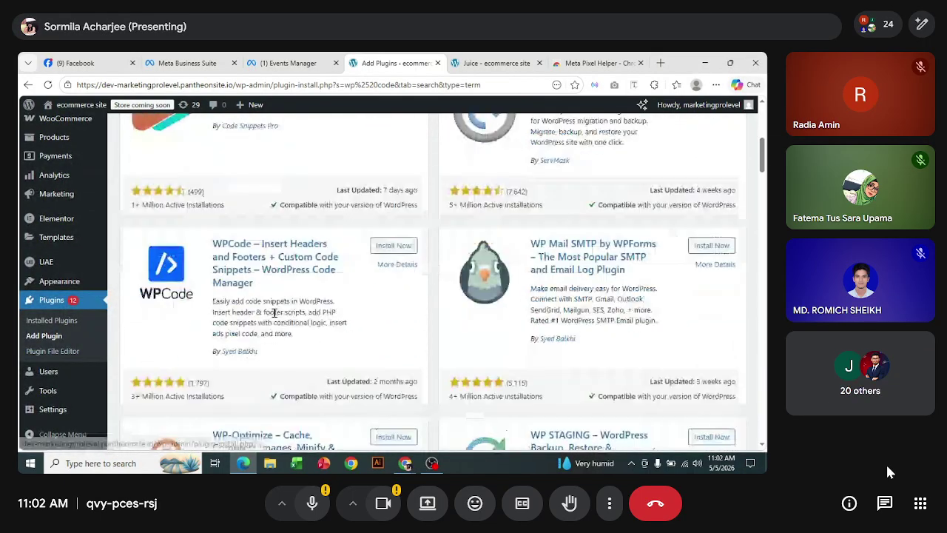
left_click(404, 244)
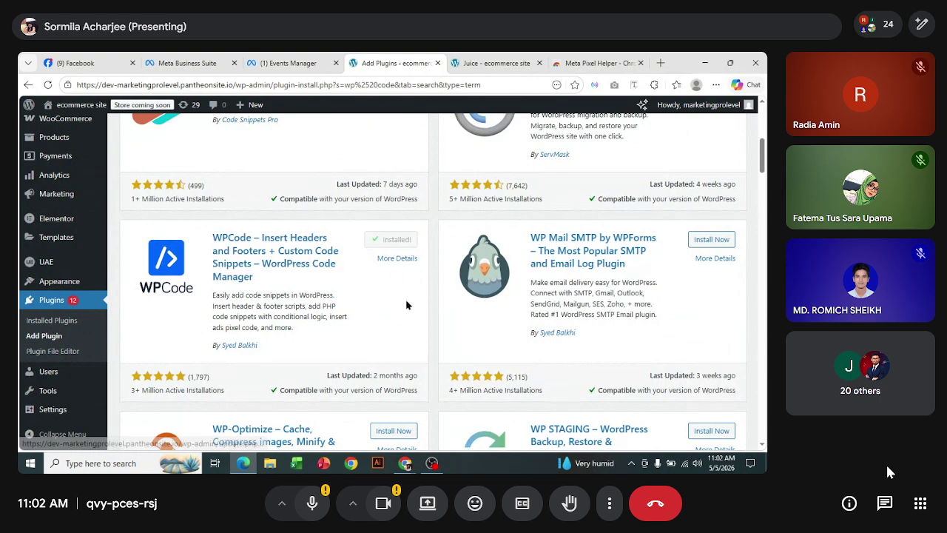
left_click(397, 242)
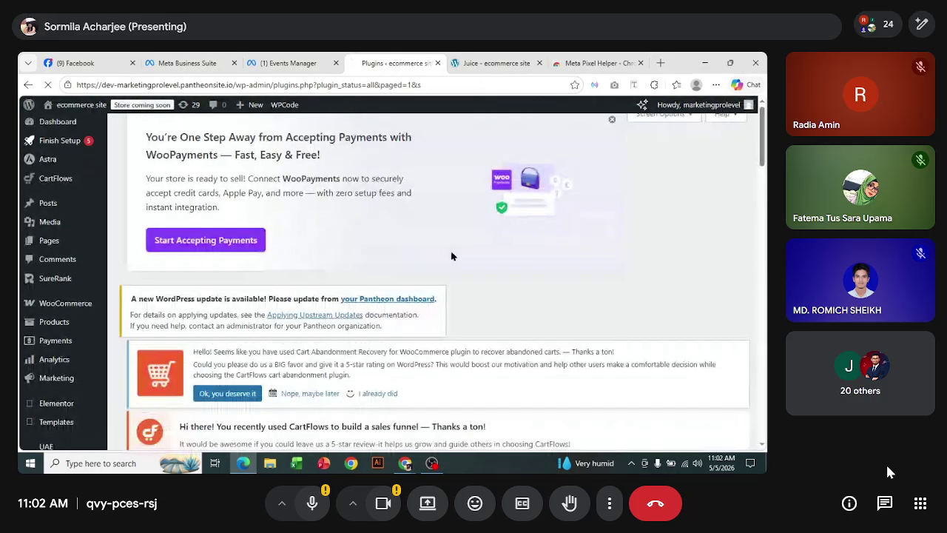
Check WPCode Lite in the installed plugins list and open its Header & Footer code page
scroll(465, 265, "down", 7)
scroll(465, 265, "down", 10)
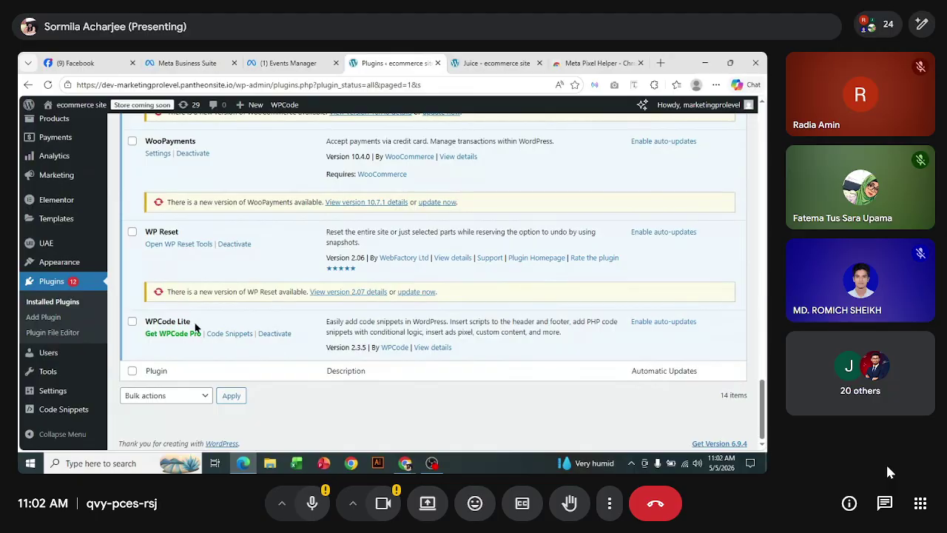
mouse_move(66, 416)
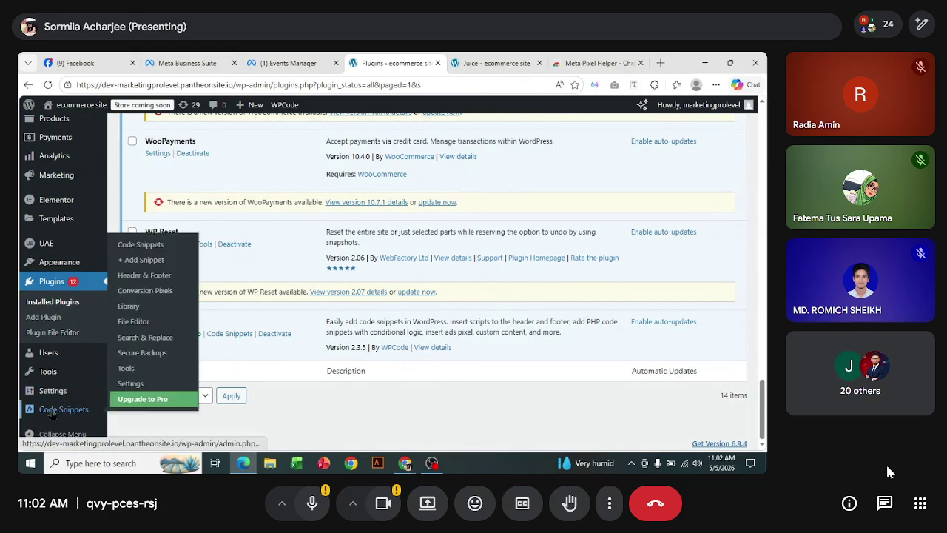
left_click(157, 282)
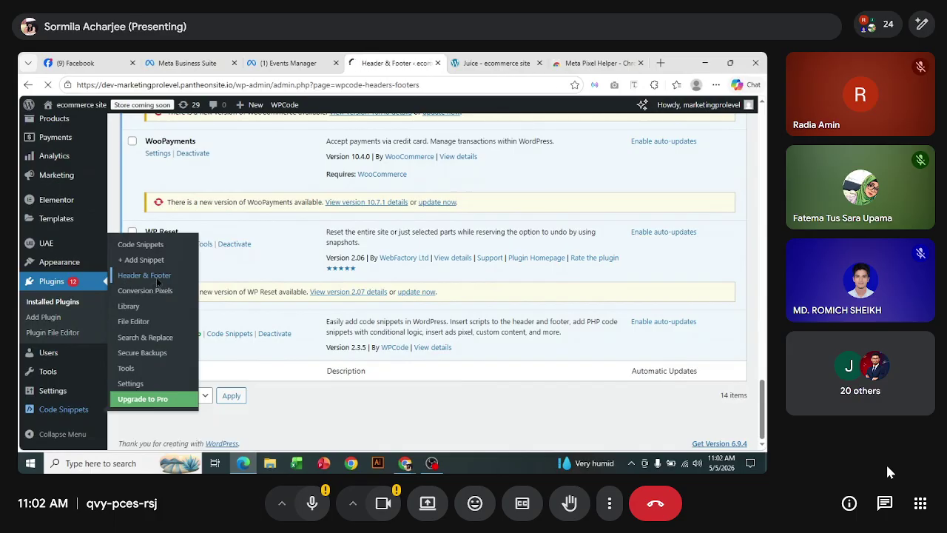
Delete the old Meta pixel code from the Header box of Global Header and Footer and save the change
scroll(249, 270, "down", 3)
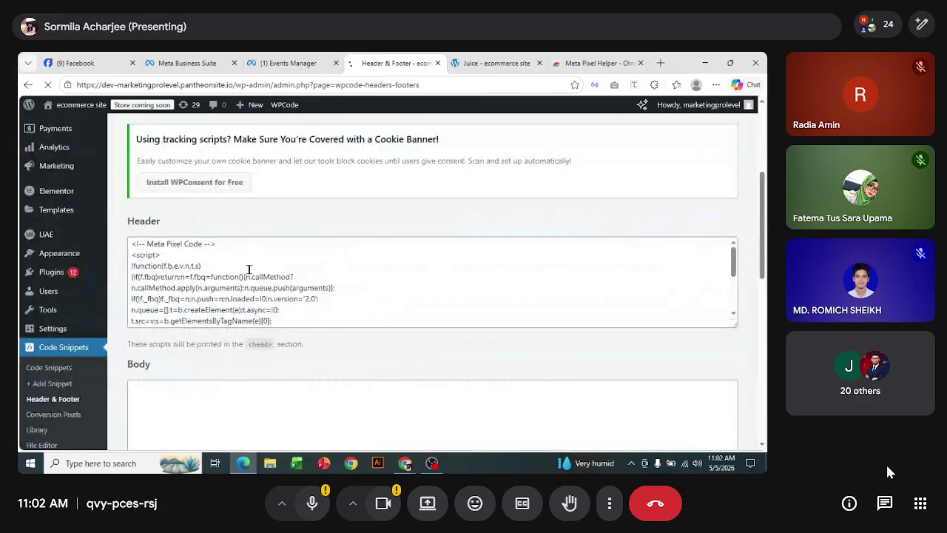
scroll(263, 308, "down", 2)
scroll(296, 326, "down", 4)
scroll(299, 330, "up", 4)
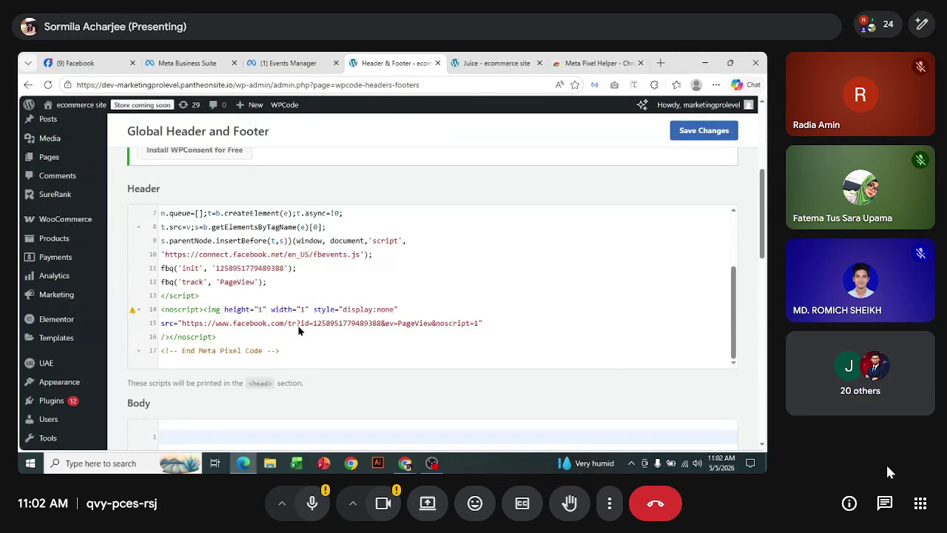
scroll(299, 331, "up", 4)
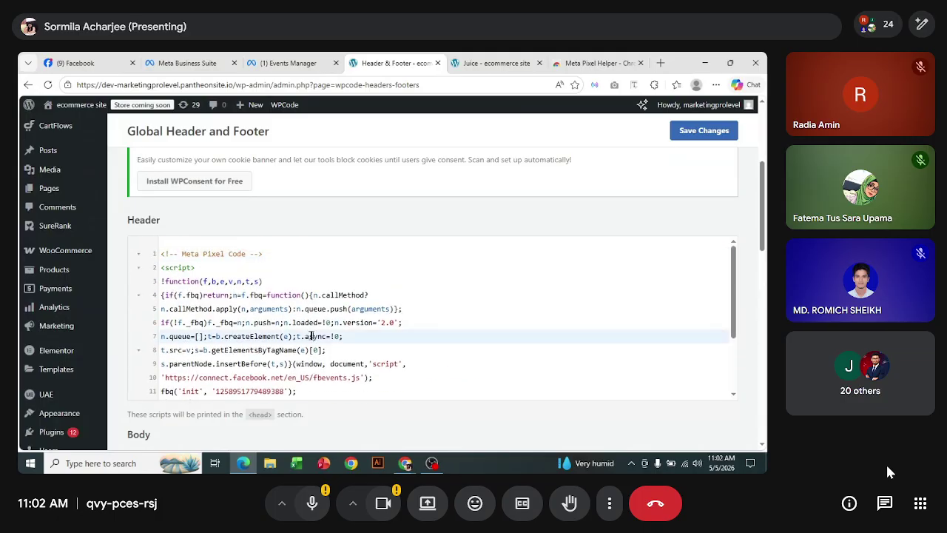
key("ctrl+a")
key("BackSpace")
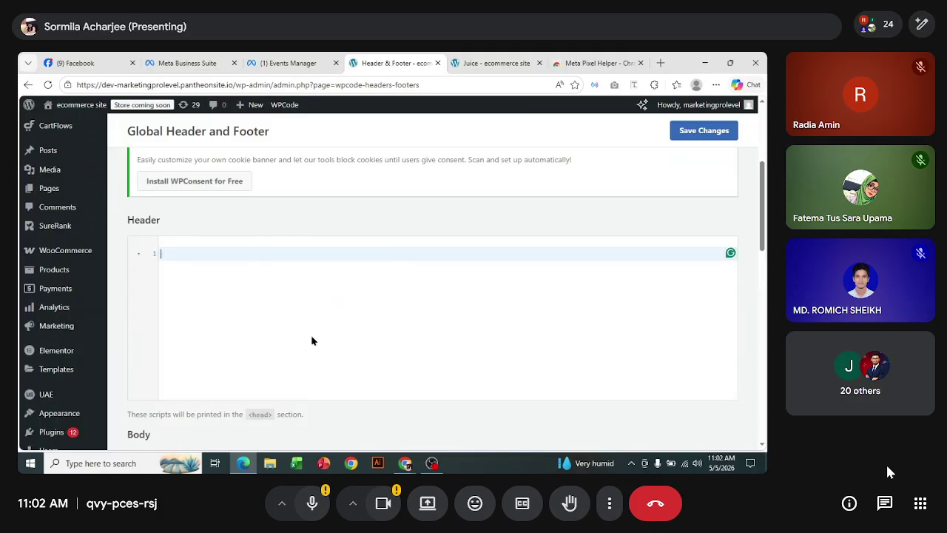
left_click(719, 137)
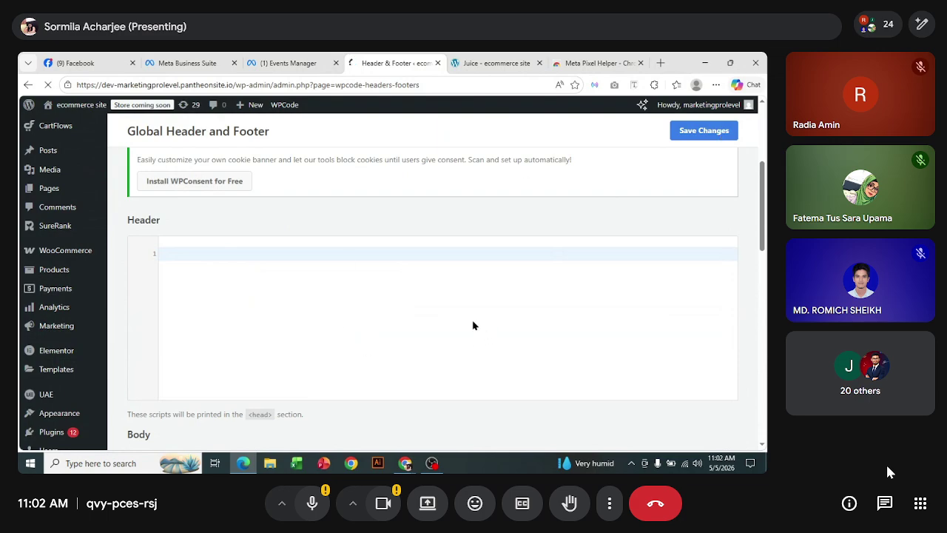
Examine the notes under the Header, Body and Footer boxes on where each one's scripts are printed
scroll(474, 325, "down", 3)
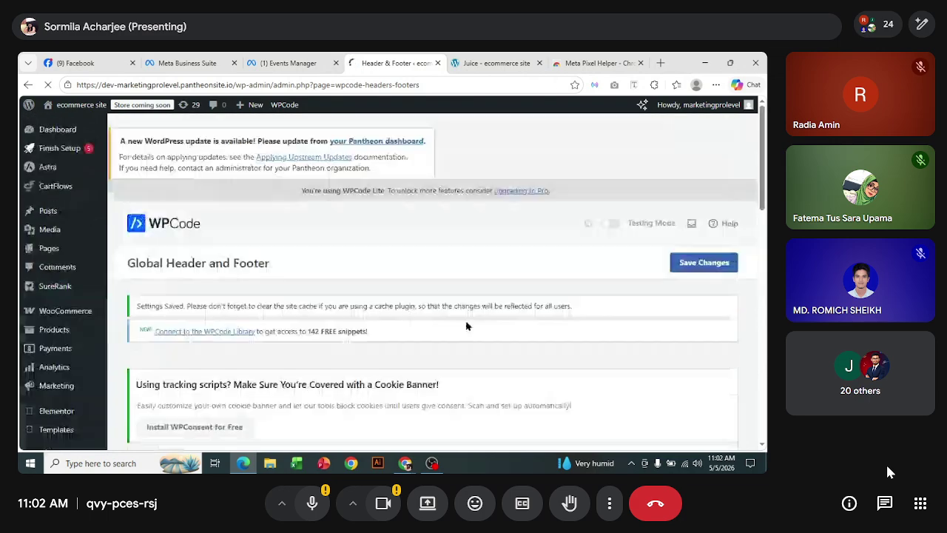
scroll(471, 330, "down", 5)
scroll(364, 285, "up", 2)
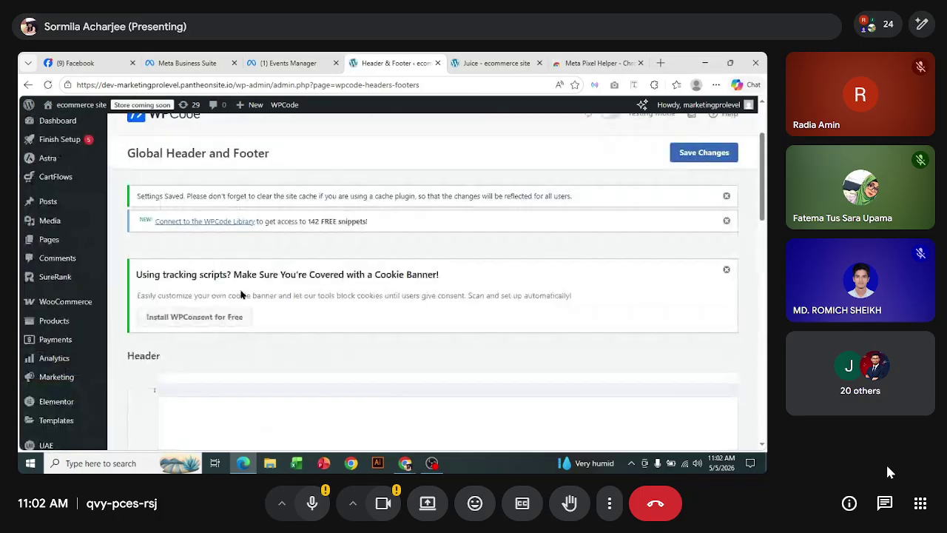
scroll(237, 332, "down", 4)
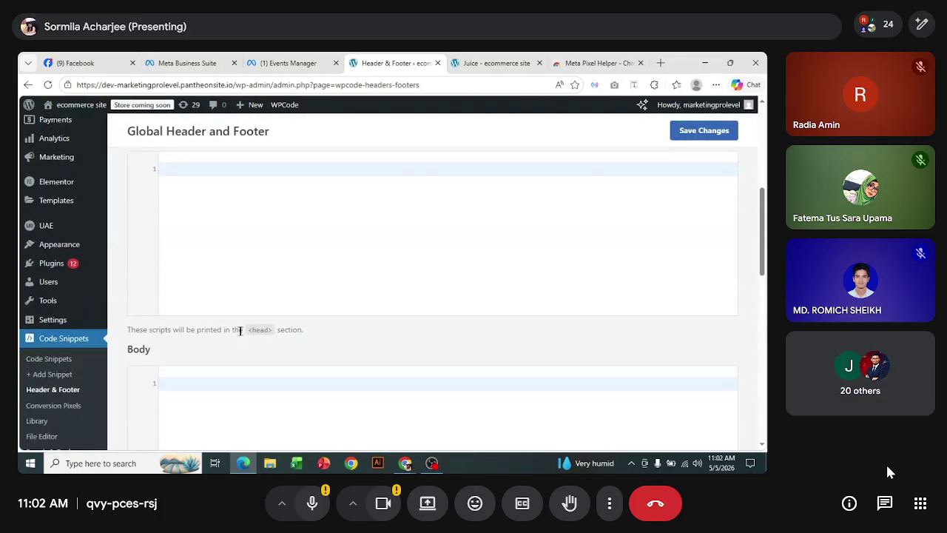
left_click_drag(239, 330, 303, 331)
left_click(268, 338)
scroll(157, 278, "down", 2)
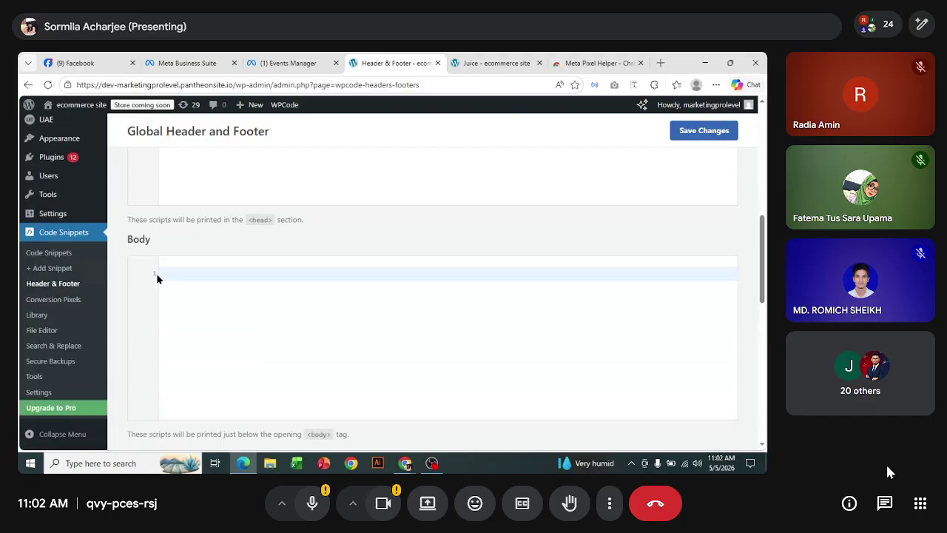
scroll(157, 279, "down", 1)
left_click_drag(296, 380, 380, 382)
left_click(333, 395)
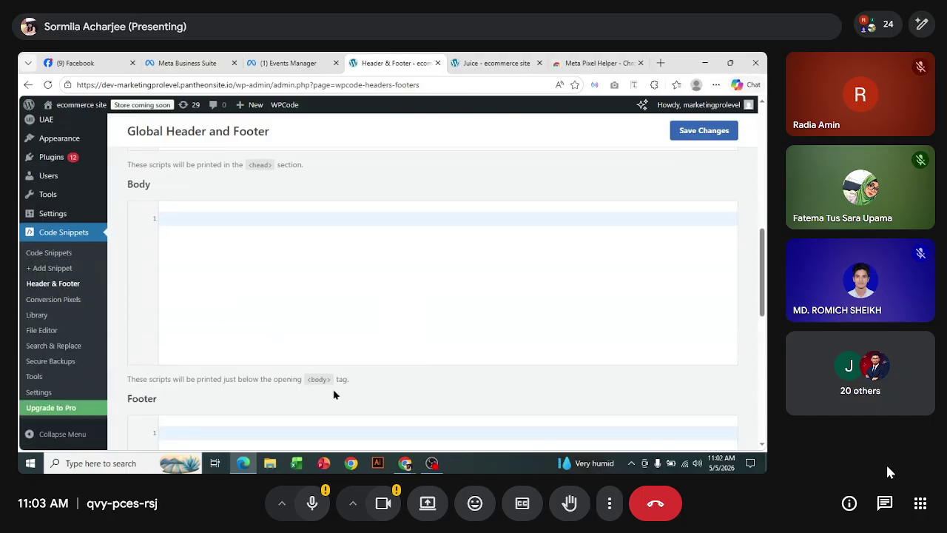
scroll(333, 394, "down", 4)
left_click_drag(251, 372, 363, 376)
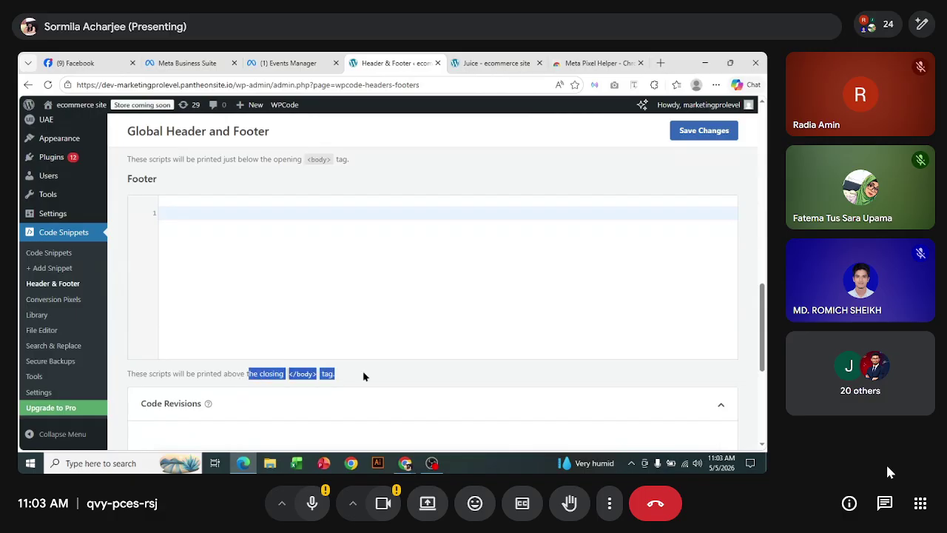
left_click(363, 376)
scroll(349, 313, "up", 3)
scroll(352, 308, "up", 6)
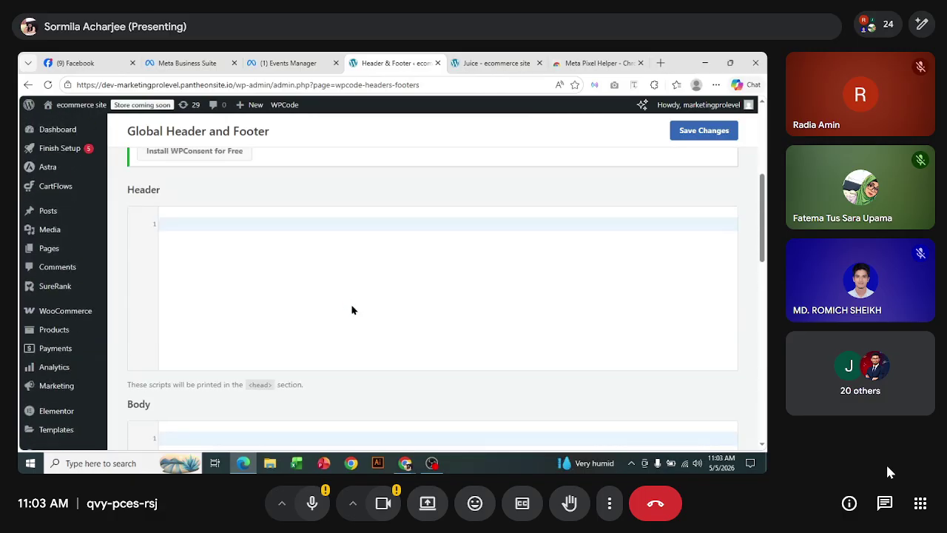
Check the base code placement instructions in Events Manager, then paste the copied Meta pixel base code into WPCode's Header box and save
left_click(287, 63)
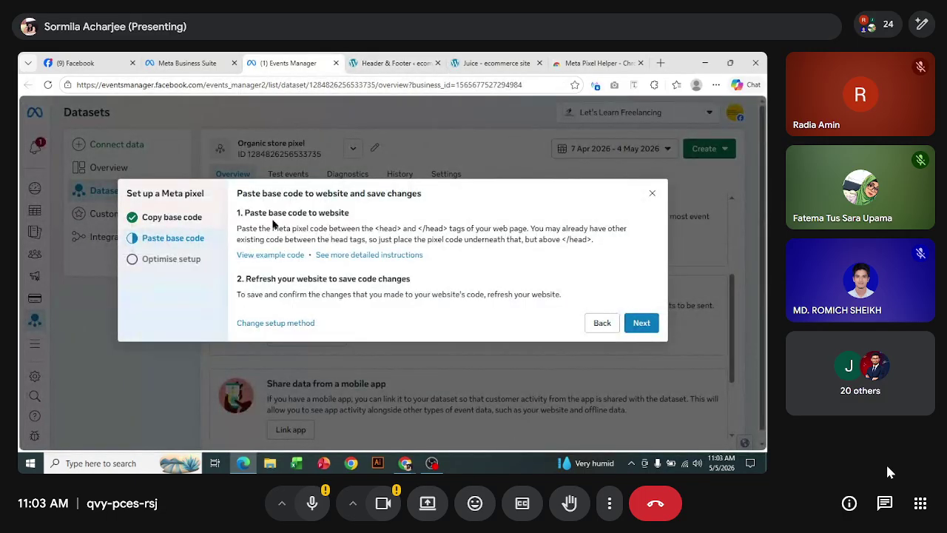
left_click_drag(279, 215, 475, 229)
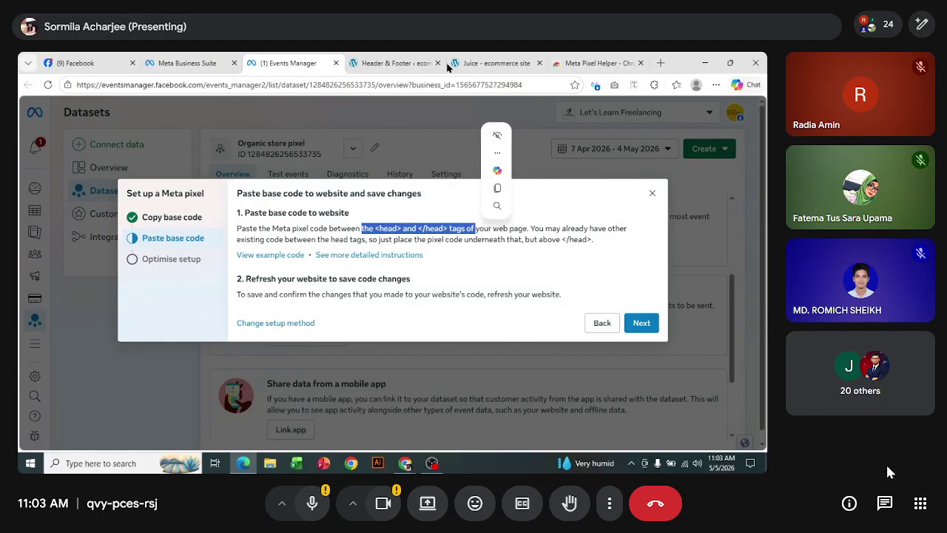
left_click(396, 63)
scroll(296, 277, "down", 5)
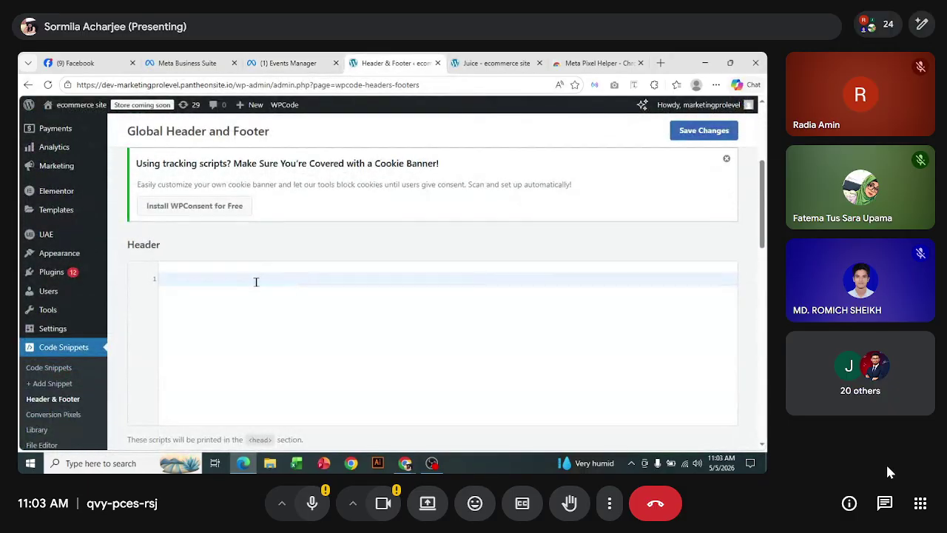
key("ctrl+v")
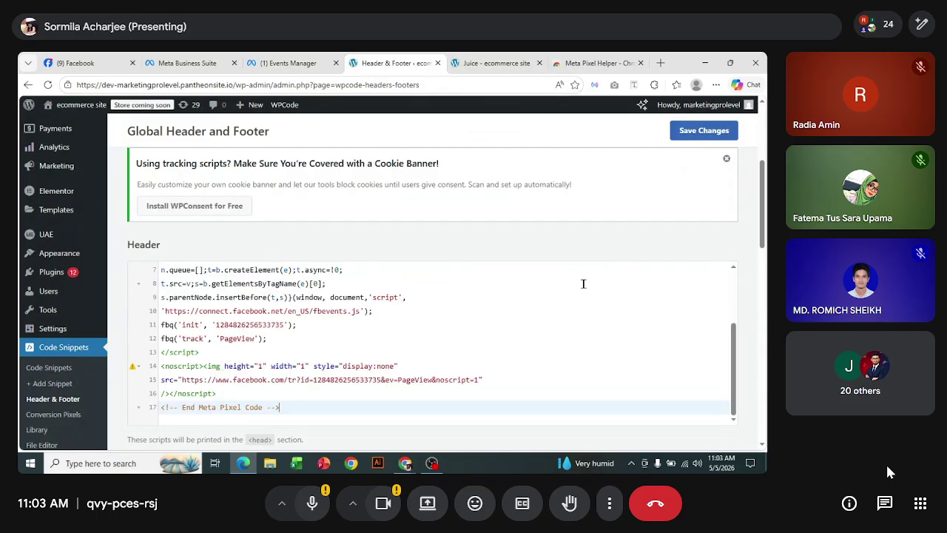
left_click(582, 309)
scroll(582, 305, "down", 3)
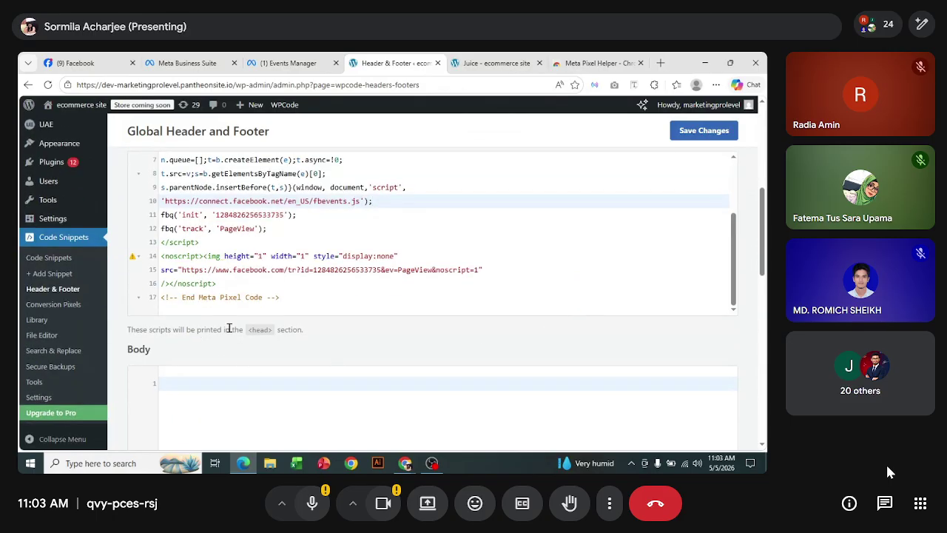
left_click_drag(229, 329, 319, 331)
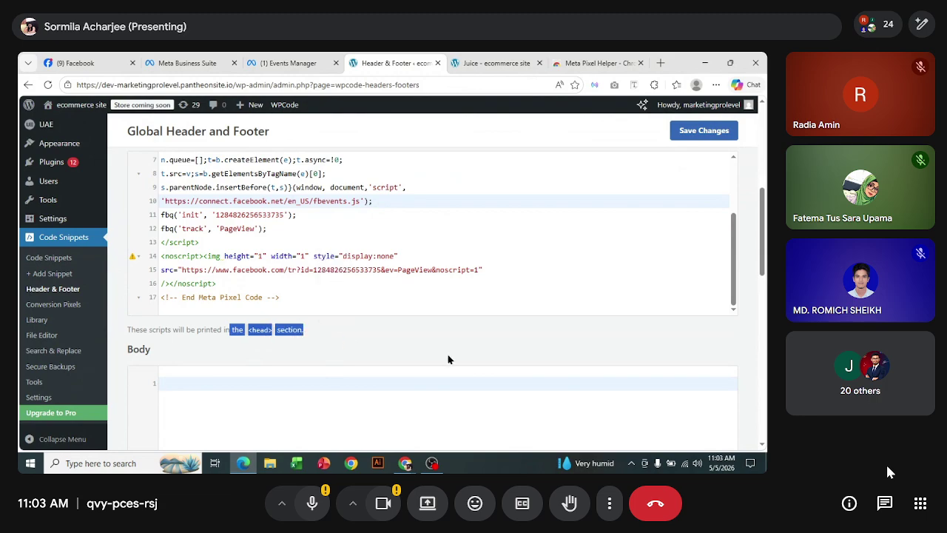
left_click(449, 359)
key("ctrl+s")
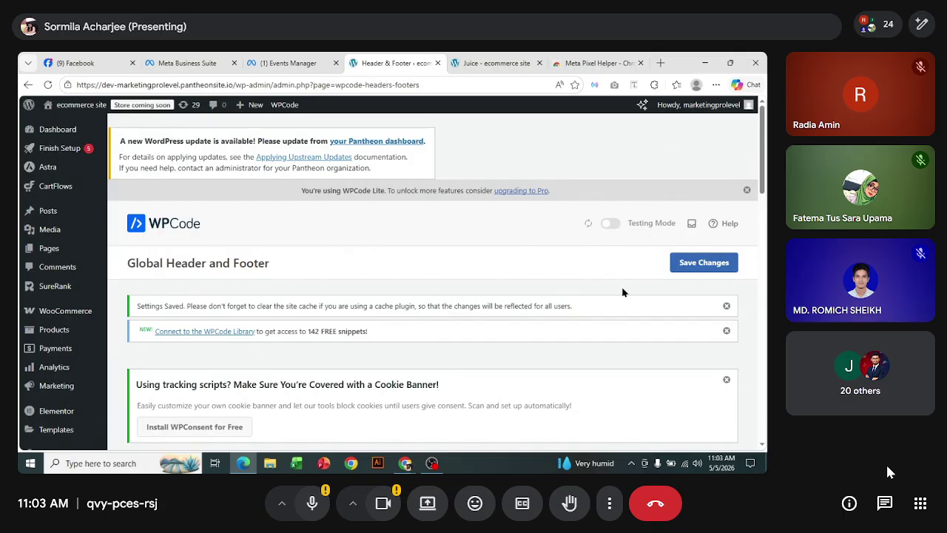
Return to the Meta pixel setup in Events Manager, turn on automatic advanced matching and complete the setup
scroll(365, 278, "down", 1)
left_click(326, 62)
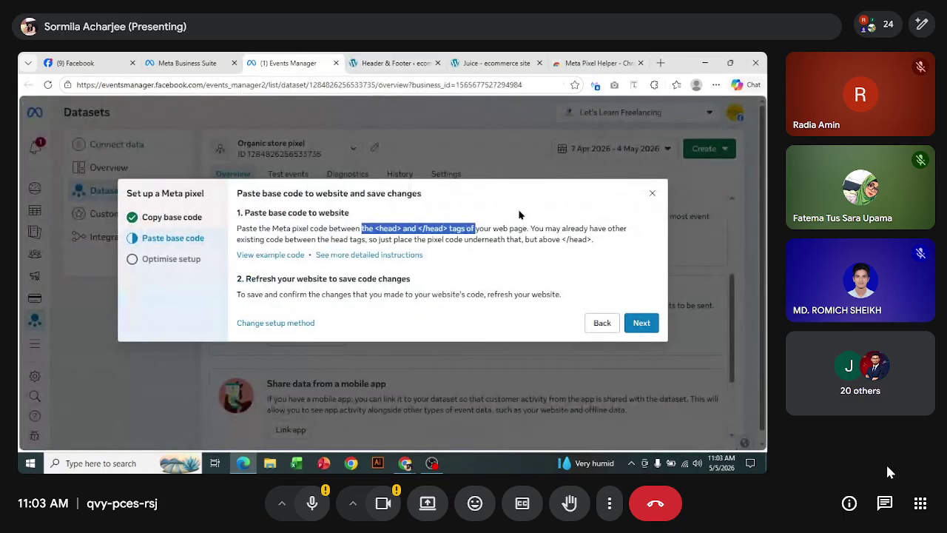
left_click(641, 323)
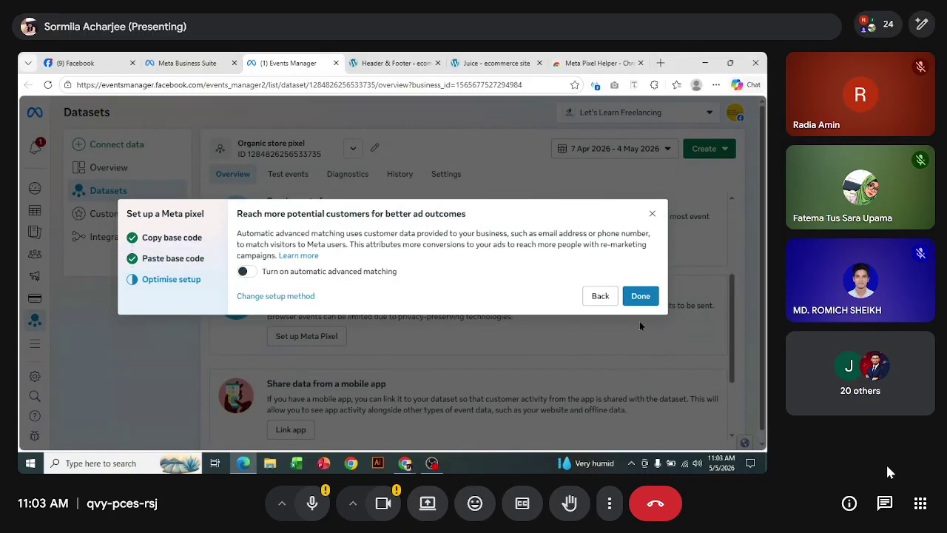
left_click(246, 272)
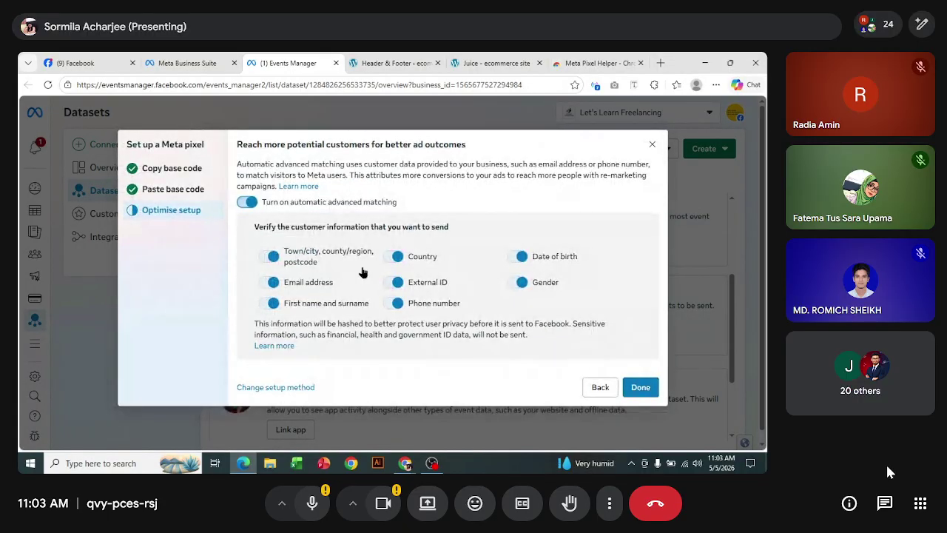
left_click(641, 387)
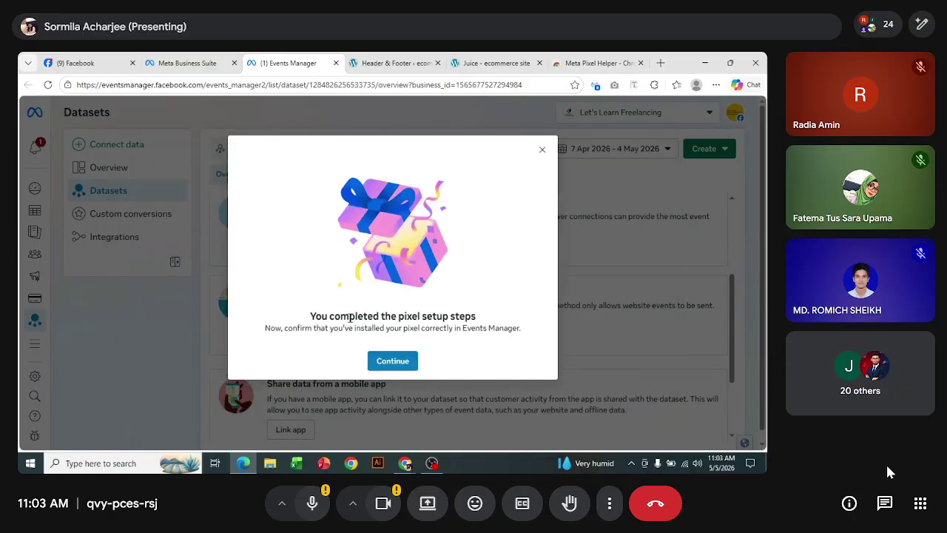
left_click_drag(350, 317, 573, 316)
left_click(393, 347)
left_click(393, 362)
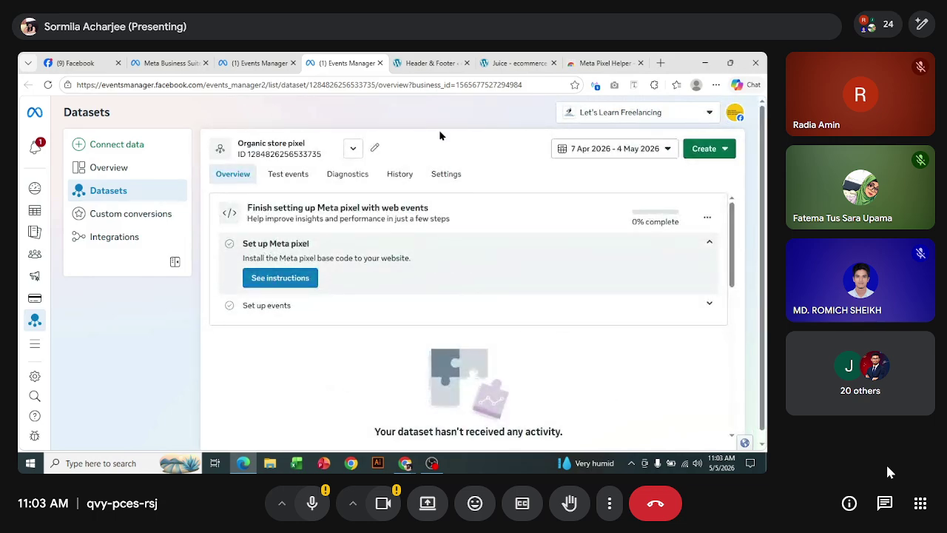
Open the store's home page and inspect its pixels with Meta Pixel Helper
left_click(517, 56)
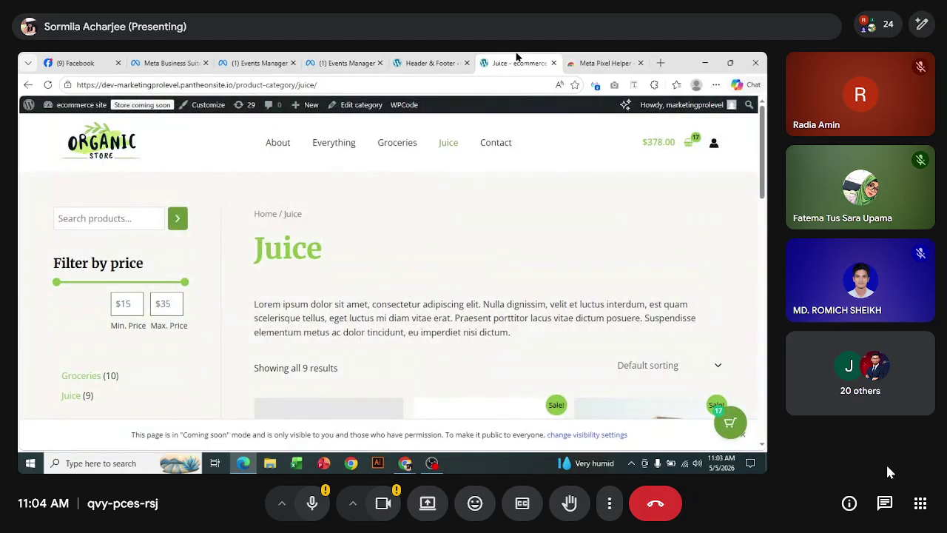
left_click(111, 153)
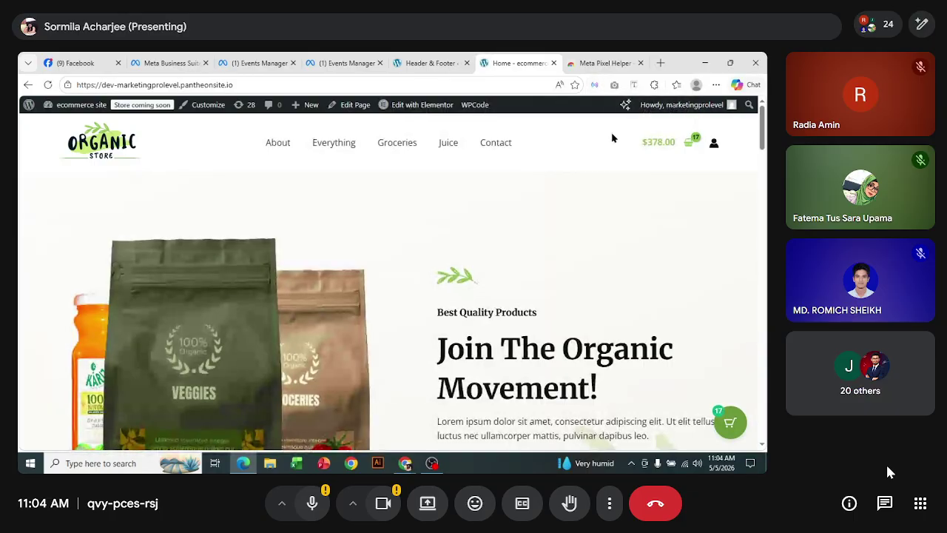
left_click(595, 85)
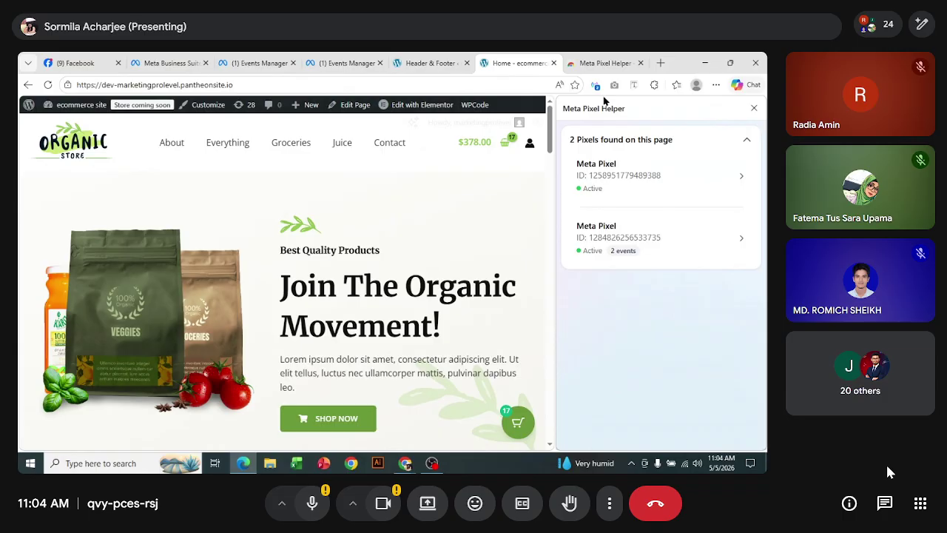
Compare the Organic store pixel's ID in Events Manager with the pixels Meta Pixel Helper detects on the store's home page
left_click(353, 61)
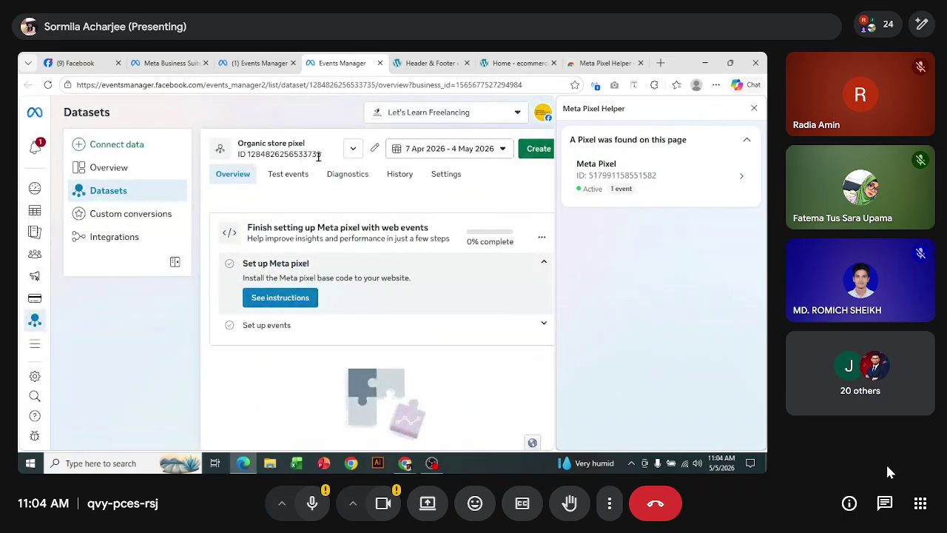
left_click_drag(317, 154, 311, 154)
left_click(747, 145)
left_click(749, 143)
left_click(754, 109)
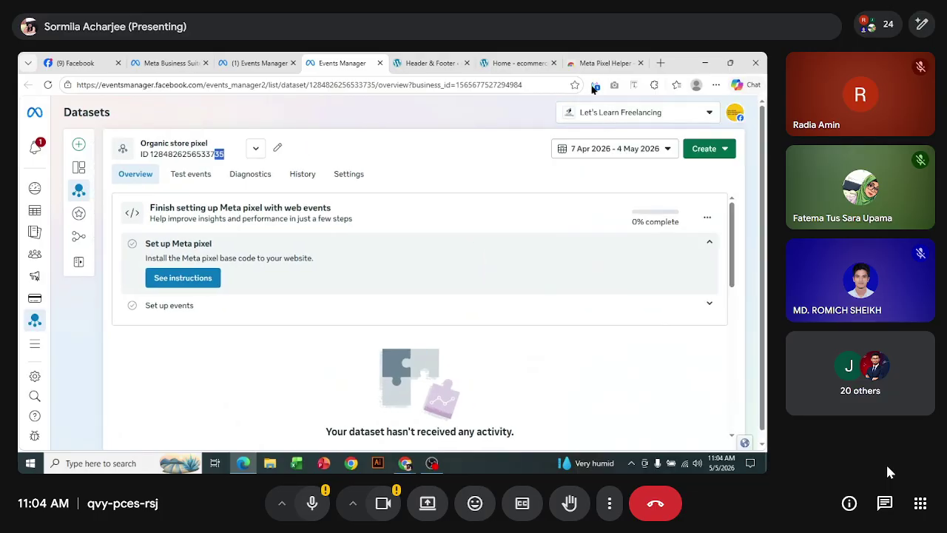
left_click(527, 63)
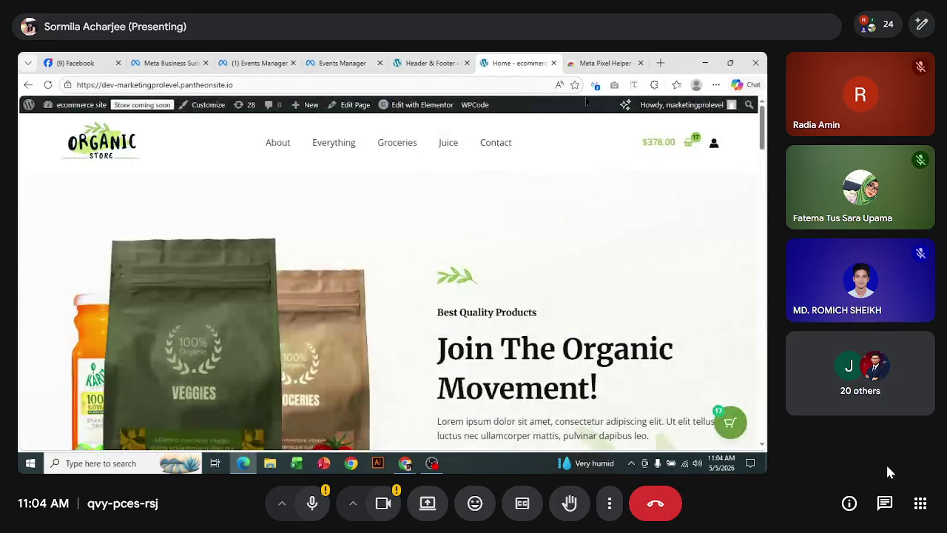
left_click(595, 85)
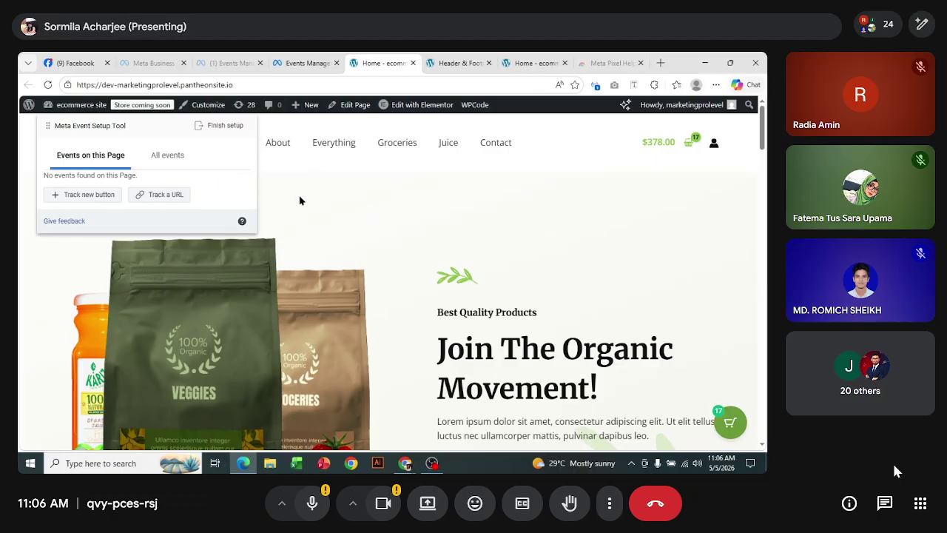
Look through the store's home page with the Meta Event Setup Tool running and open the Juice category page
scroll(537, 244, "down", 5)
scroll(537, 262, "up", 5)
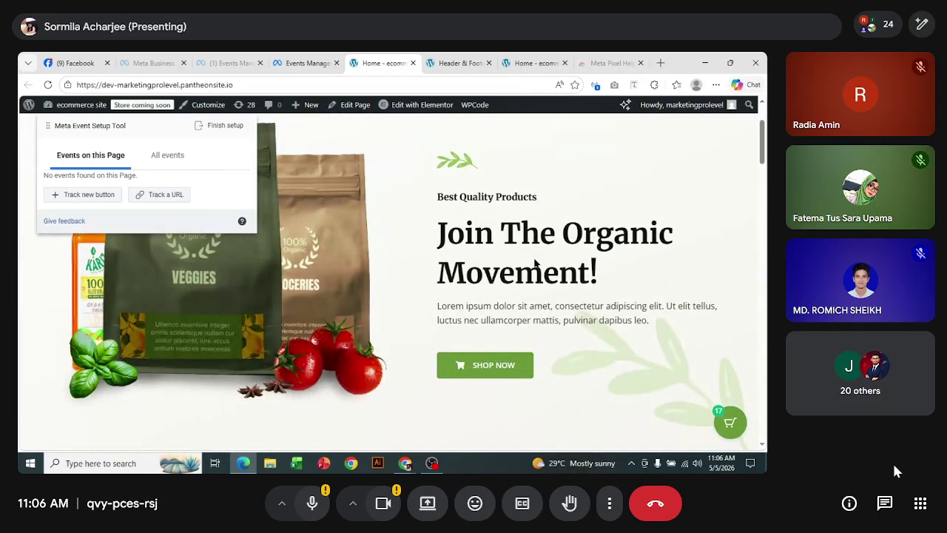
scroll(514, 238, "down", 8)
scroll(511, 237, "down", 3)
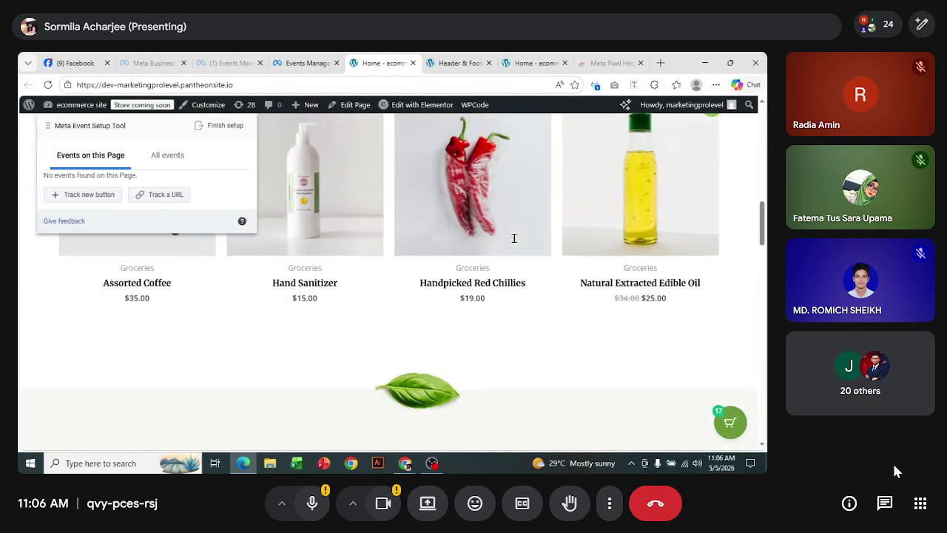
scroll(511, 245, "up", 10)
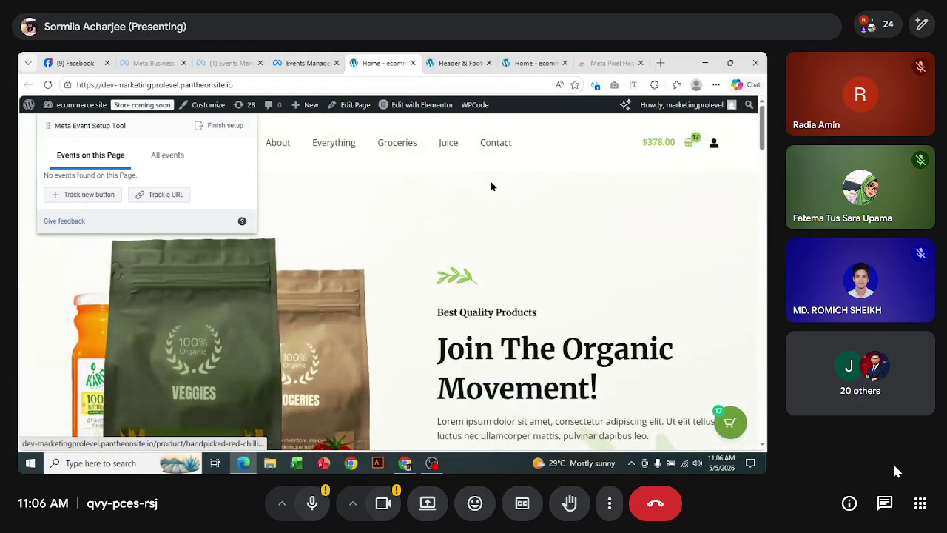
left_click(441, 148)
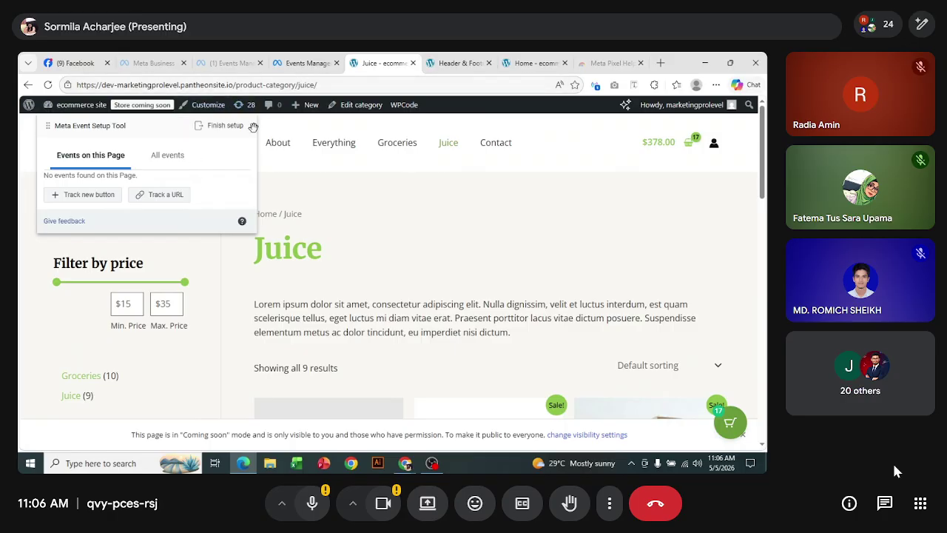
Start tracking the Juice category page by its exact URL with the View content event
left_click(168, 195)
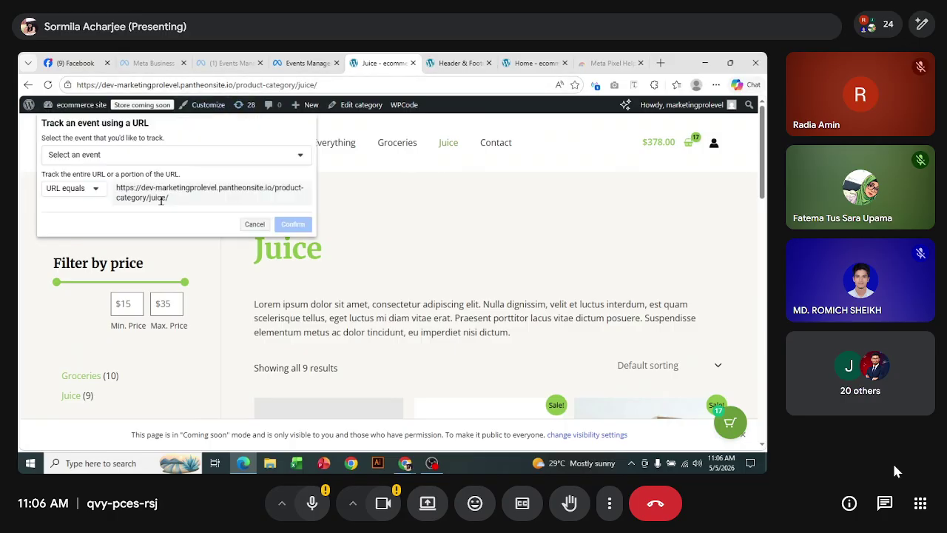
left_click_drag(169, 198, 116, 186)
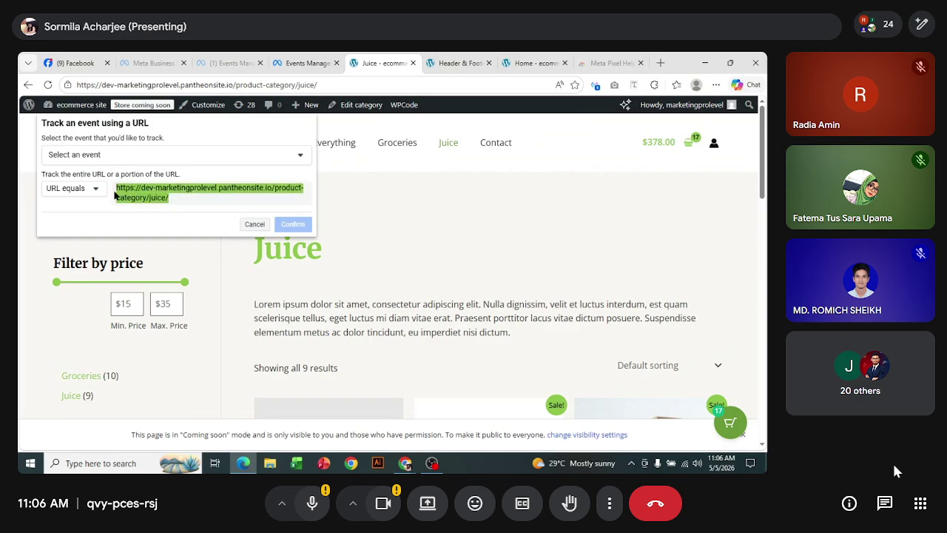
left_click(120, 185)
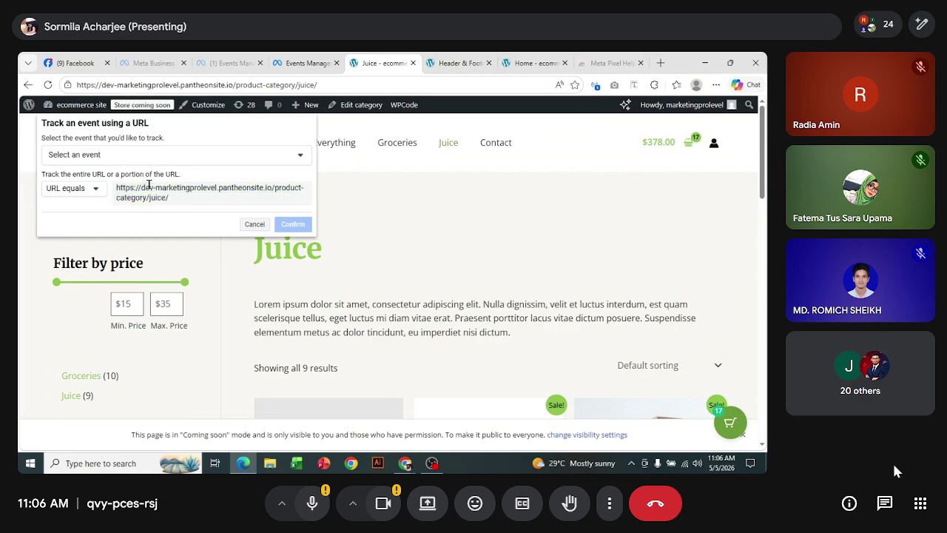
left_click(177, 155)
scroll(148, 247, "down", 5)
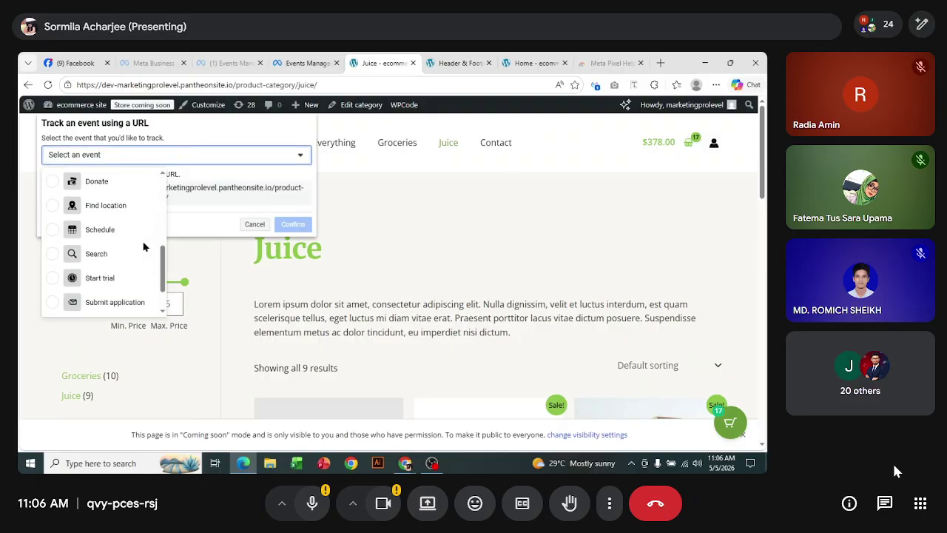
scroll(134, 268, "down", 2)
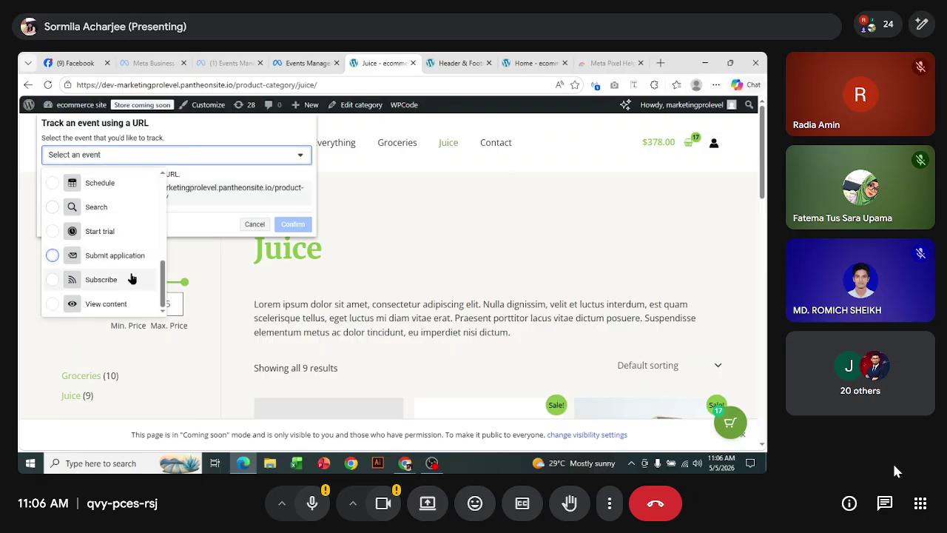
left_click(97, 306)
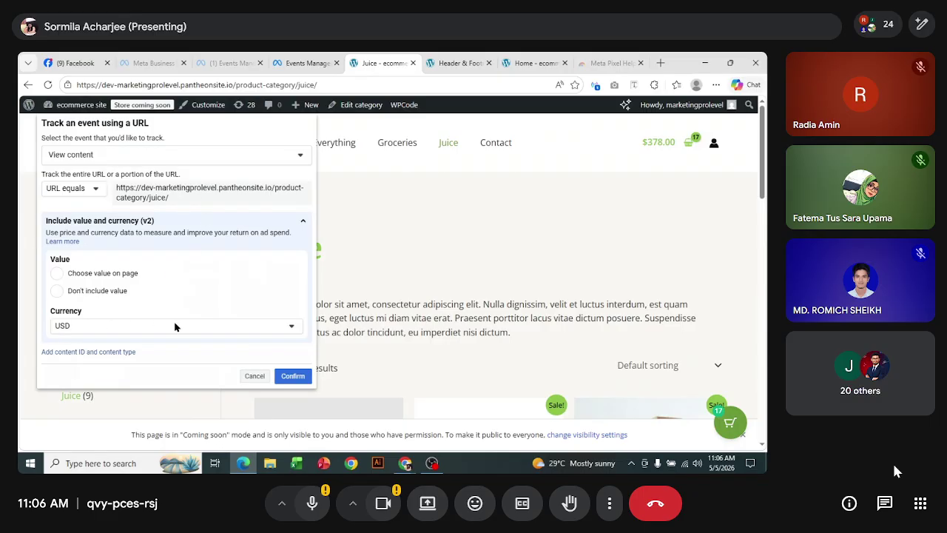
Leave the value out of the Juice page's View content event, save it and return to the page's event list
scroll(512, 280, "down", 5)
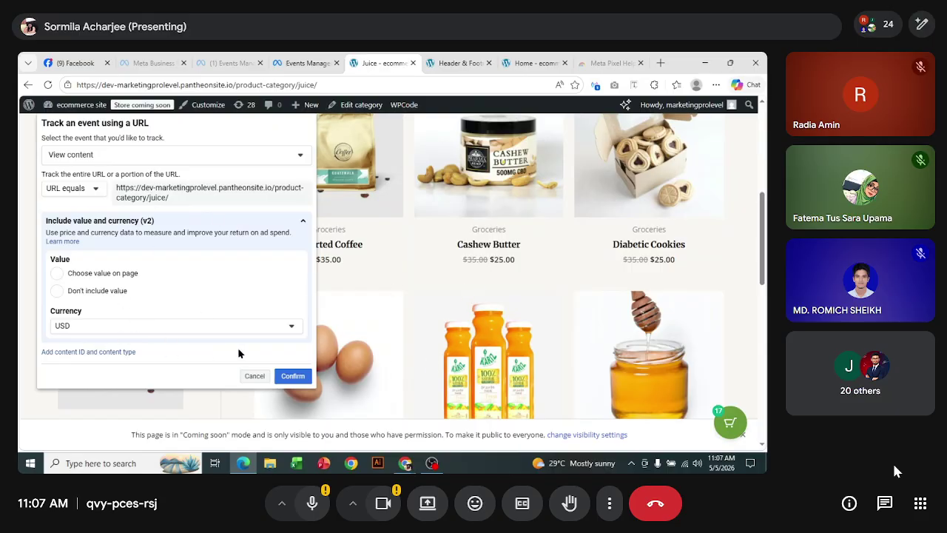
left_click(57, 291)
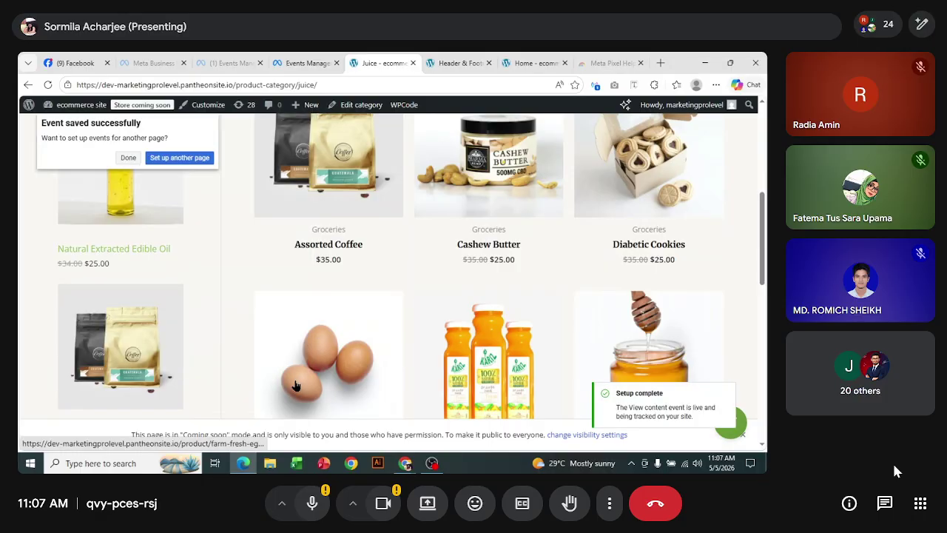
scroll(239, 266, "up", 5)
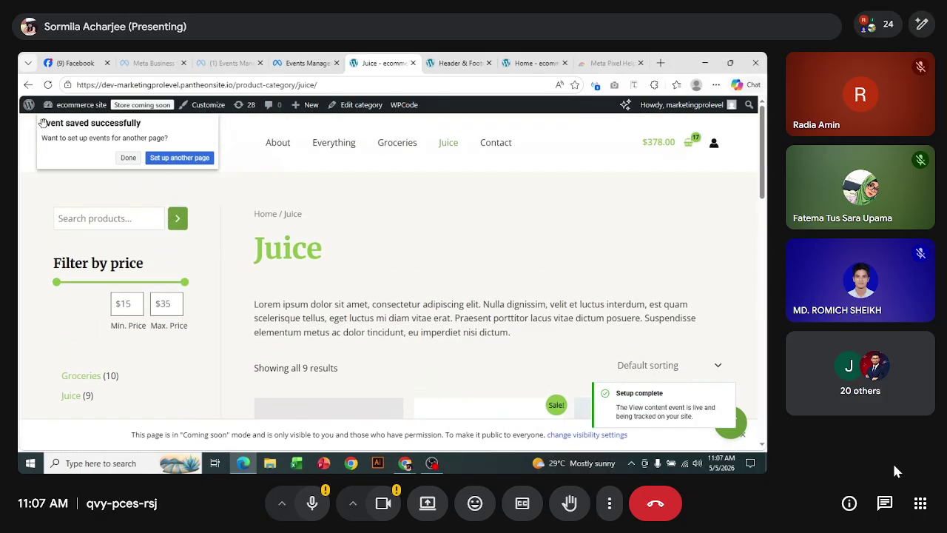
left_click(186, 160)
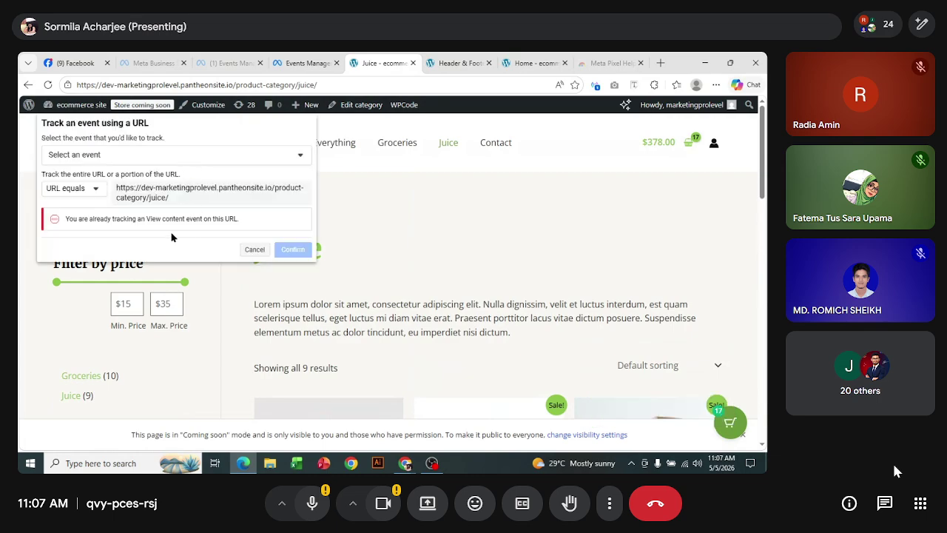
left_click(252, 255)
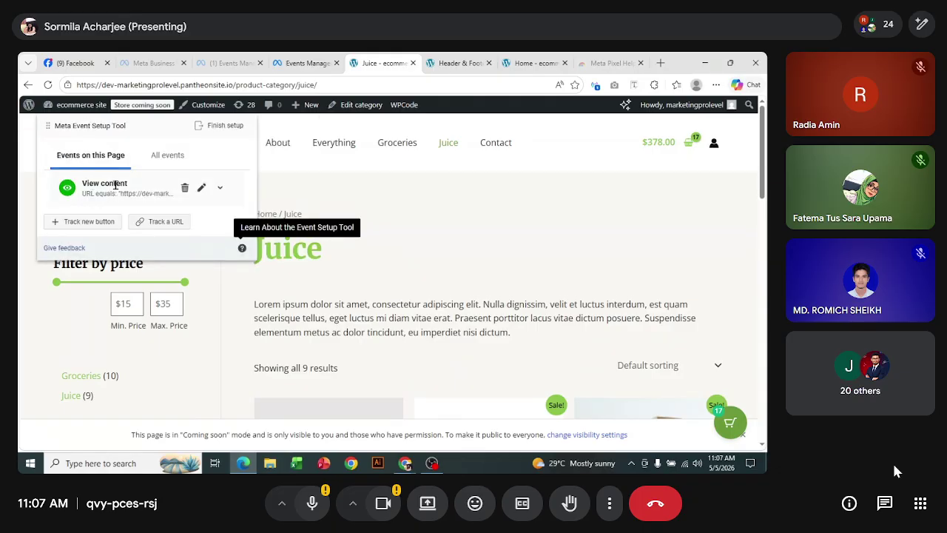
Open the store's Everything page and save a View content event for its exact URL without including a value
left_click(337, 144)
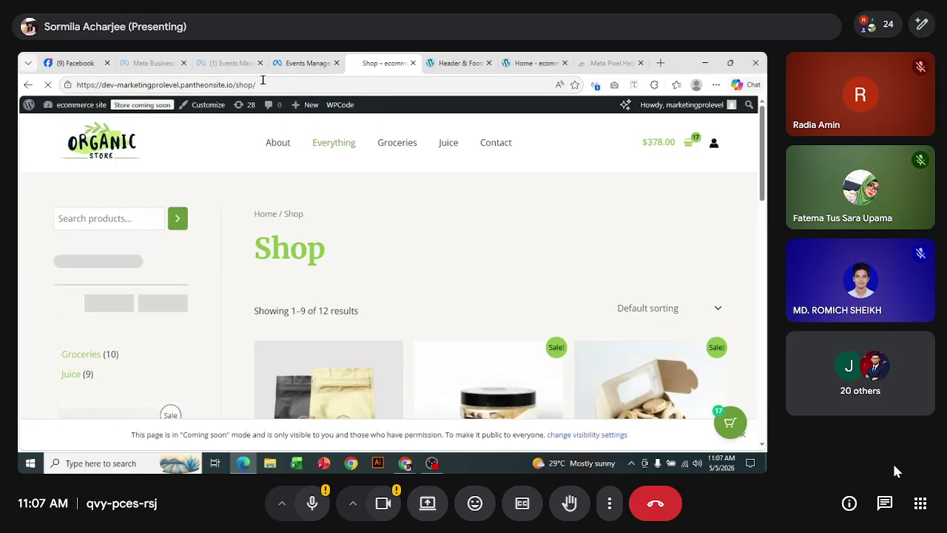
scroll(478, 262, "down", 3)
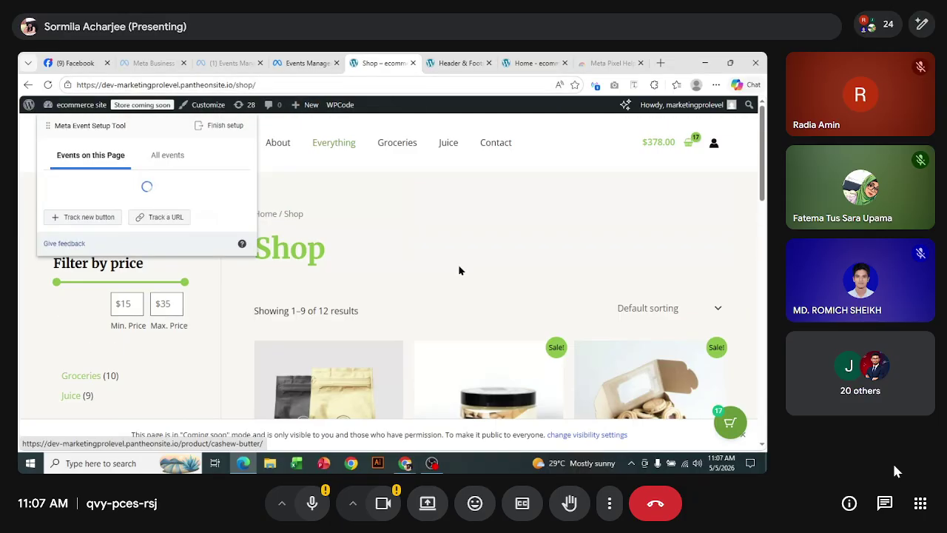
left_click(172, 196)
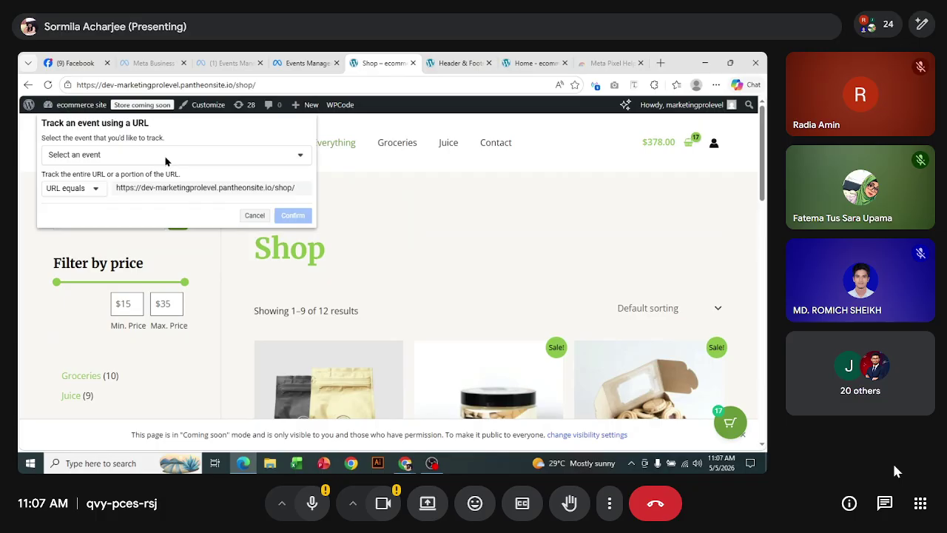
left_click(166, 157)
scroll(127, 269, "down", 5)
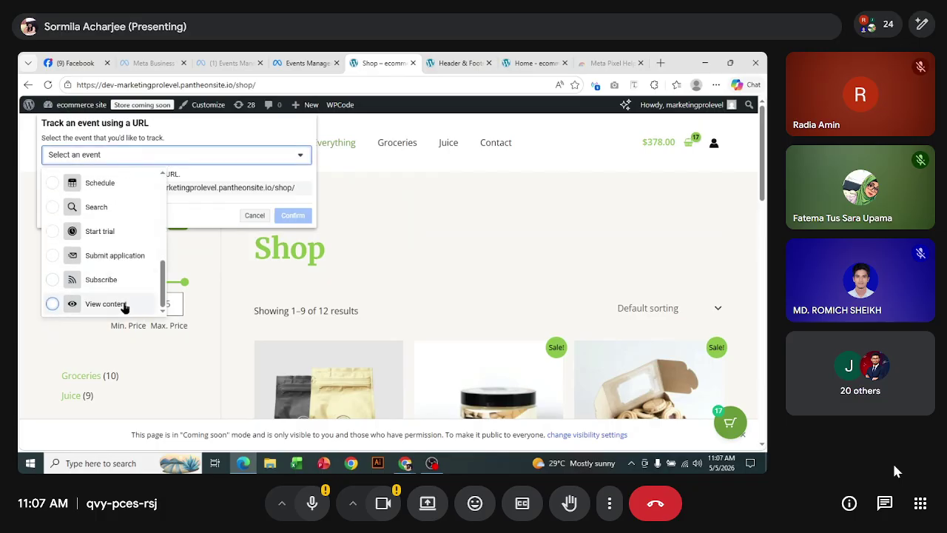
left_click(124, 306)
left_click(77, 282)
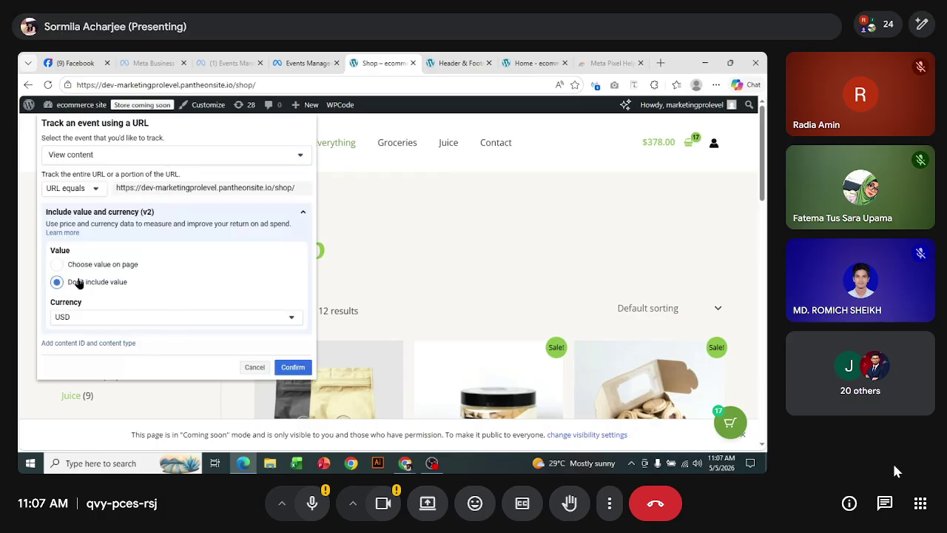
left_click(292, 367)
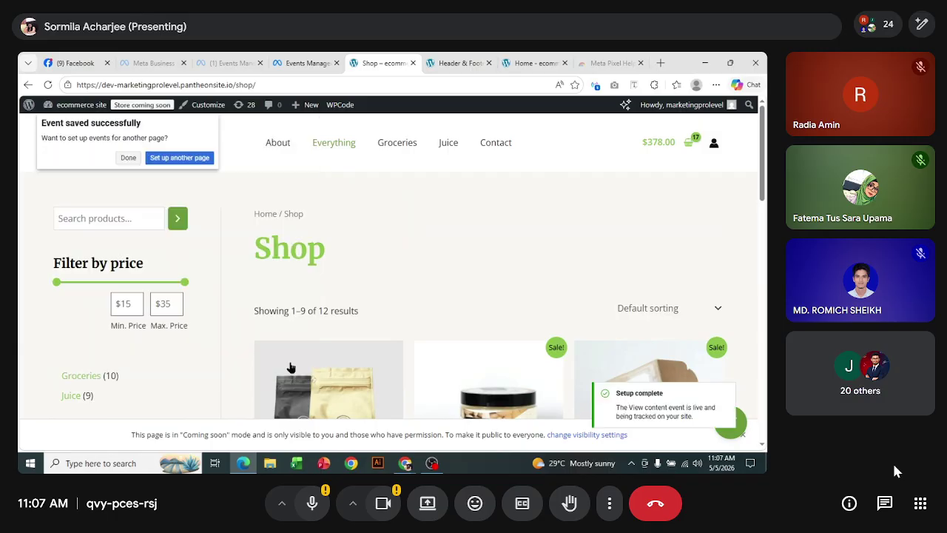
Finish the shop page's event setup and review the list of all events tracked on the store
left_click(130, 161)
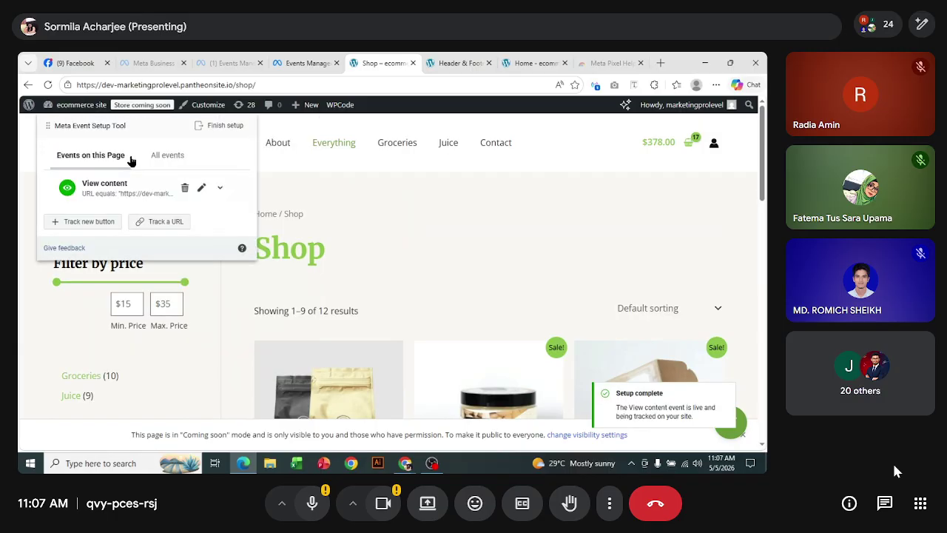
left_click(160, 156)
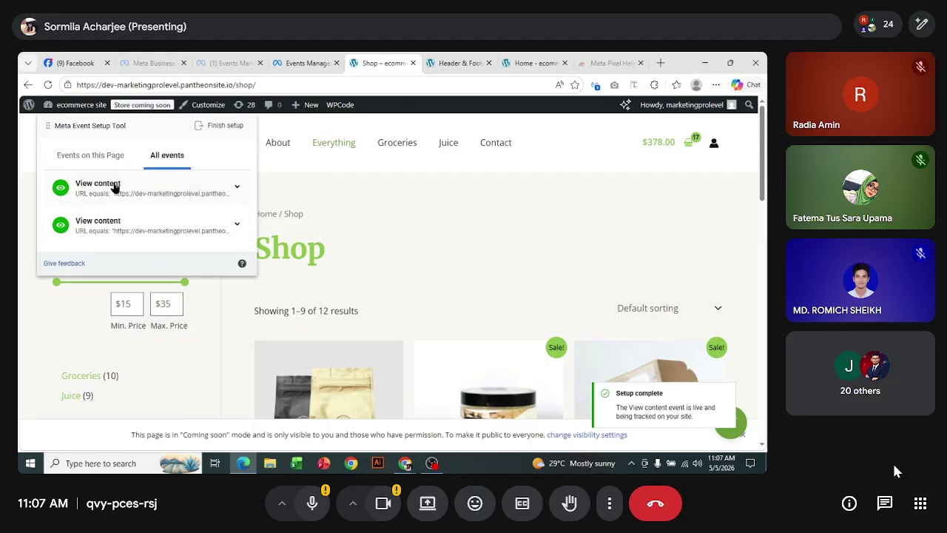
left_click(96, 164)
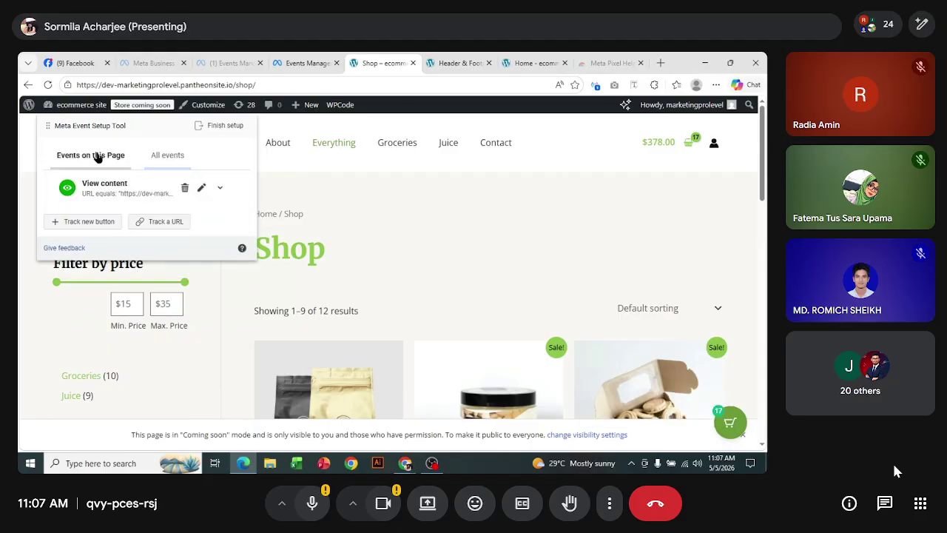
Open the Fresh Orange Juice product from the Juice category and add it to the cart
left_click(450, 146)
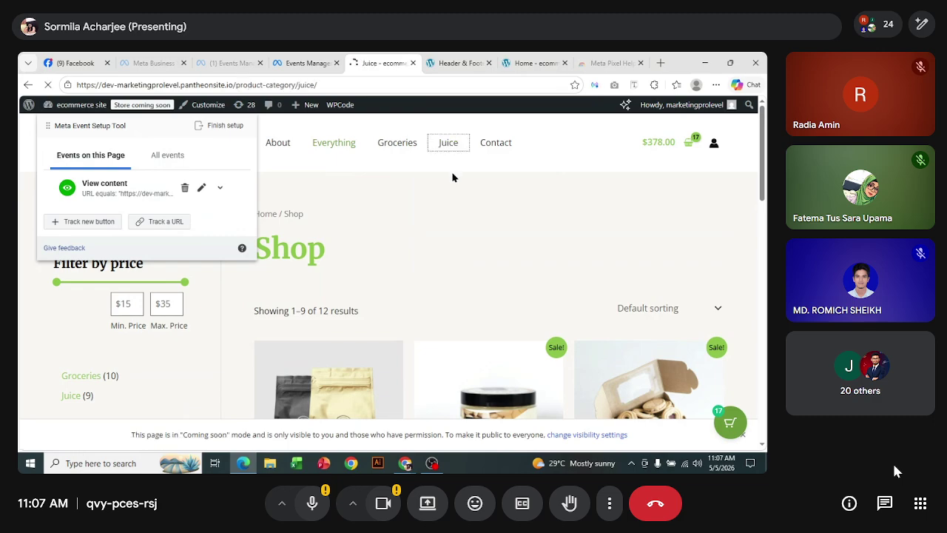
scroll(488, 282, "down", 5)
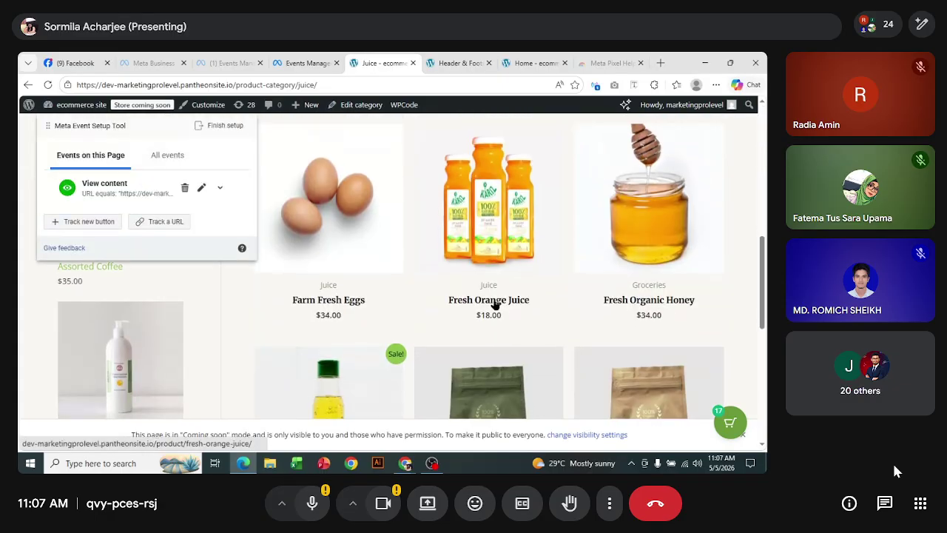
left_click(490, 301)
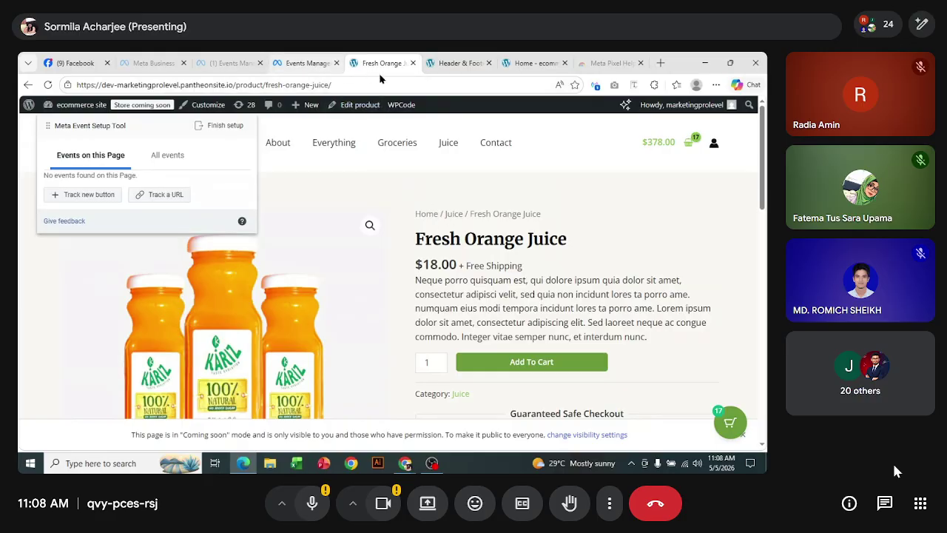
left_click_drag(331, 84, 236, 85)
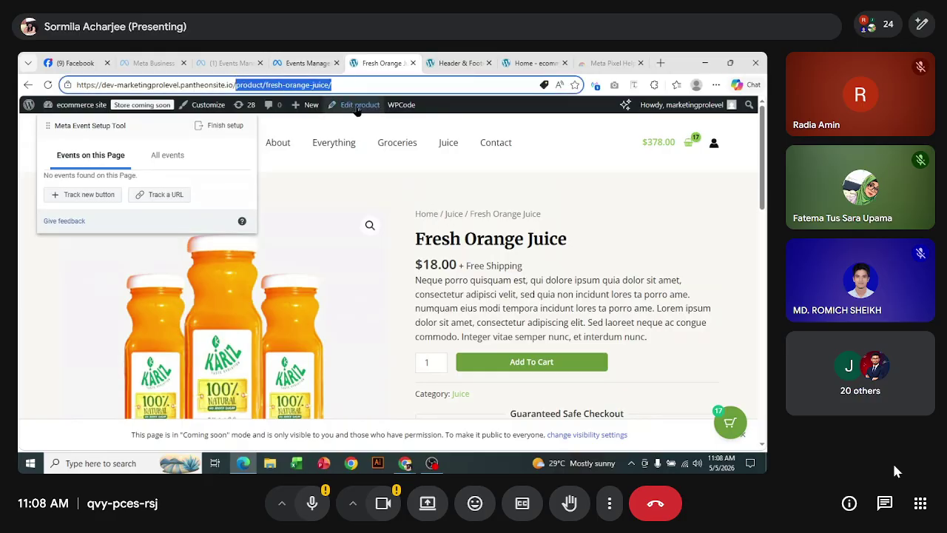
left_click(584, 265)
scroll(581, 268, "down", 2)
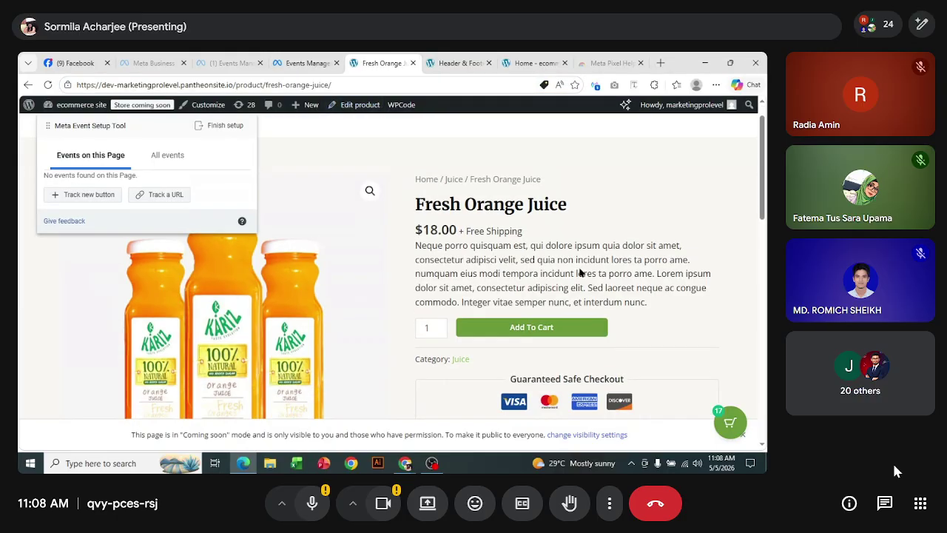
left_click(546, 250)
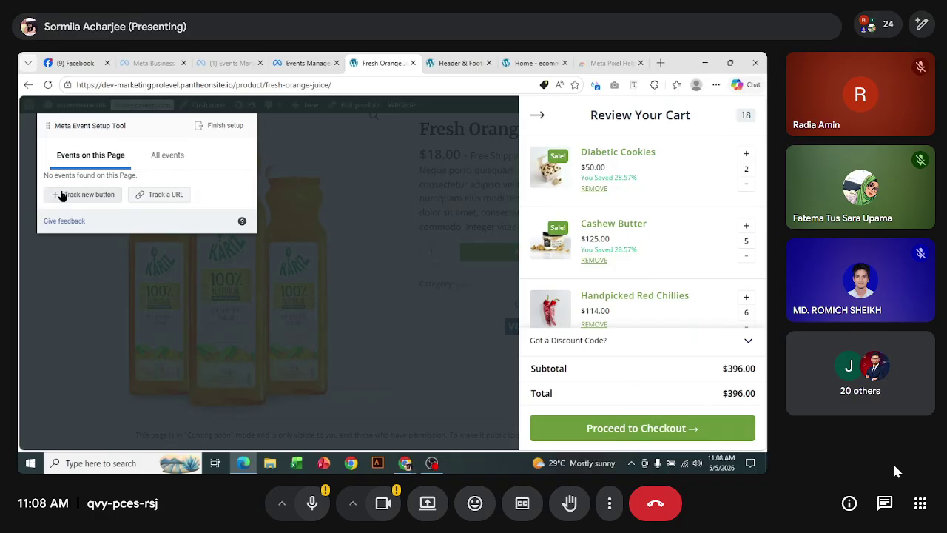
Track the cart's Proceed to Checkout button as an Initiate checkout event without including a value
left_click(96, 200)
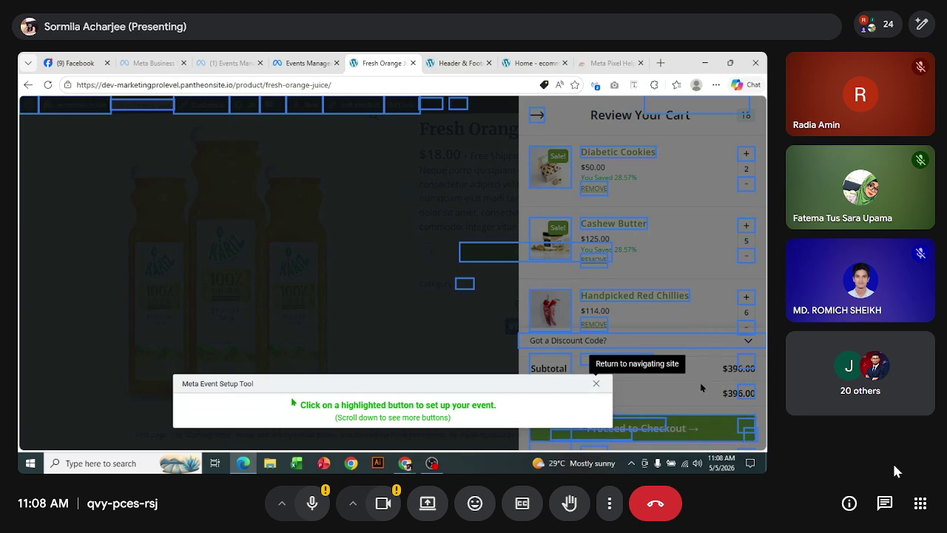
left_click(684, 434)
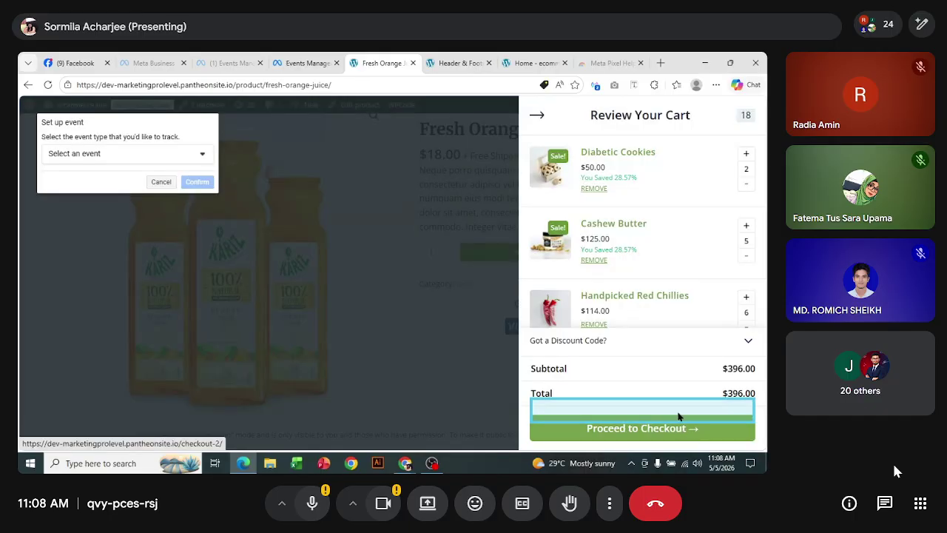
left_click(131, 152)
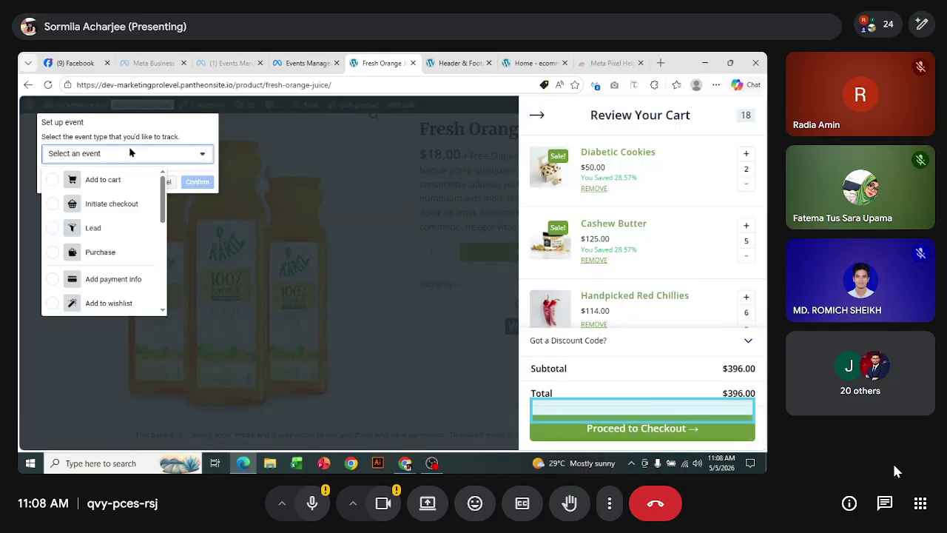
left_click(133, 206)
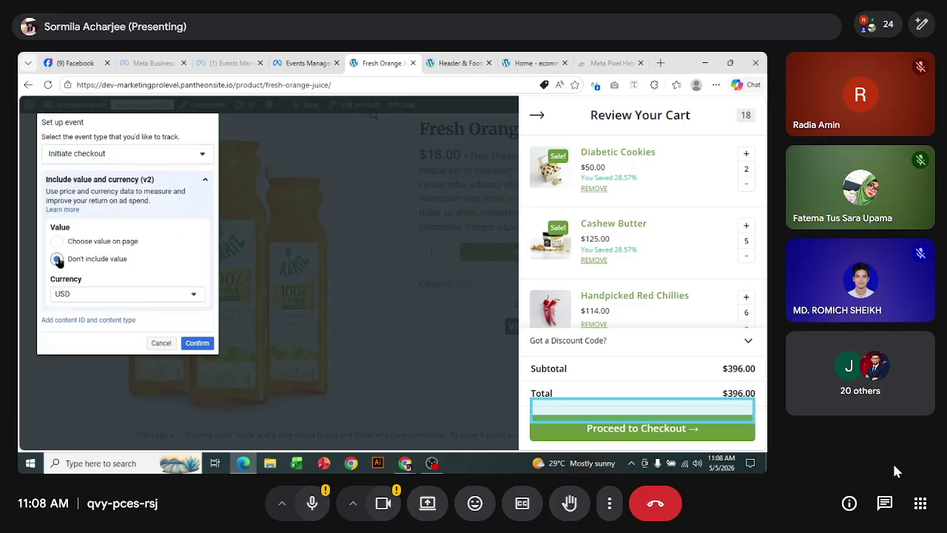
left_click(194, 346)
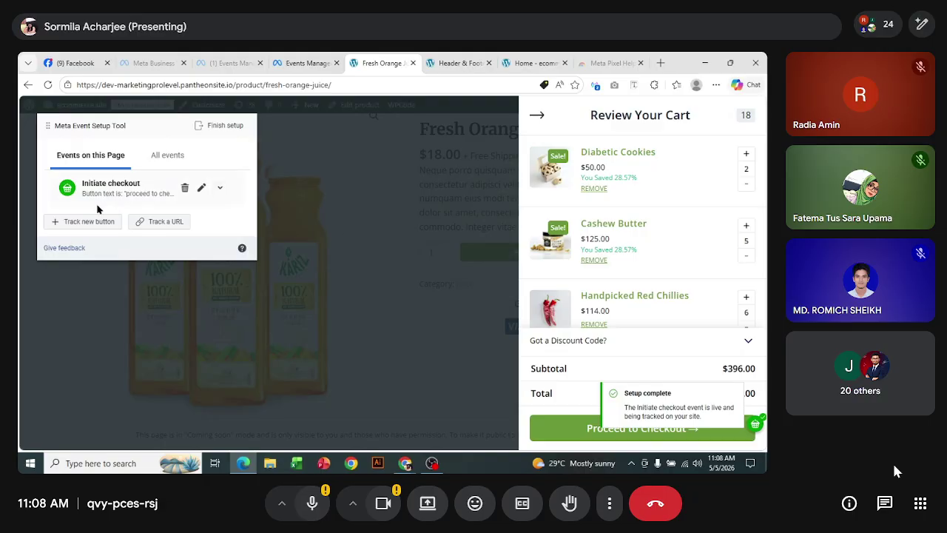
Proceed to the checkout page and track its Place Order button as a Purchase event without including a value
left_click(579, 426)
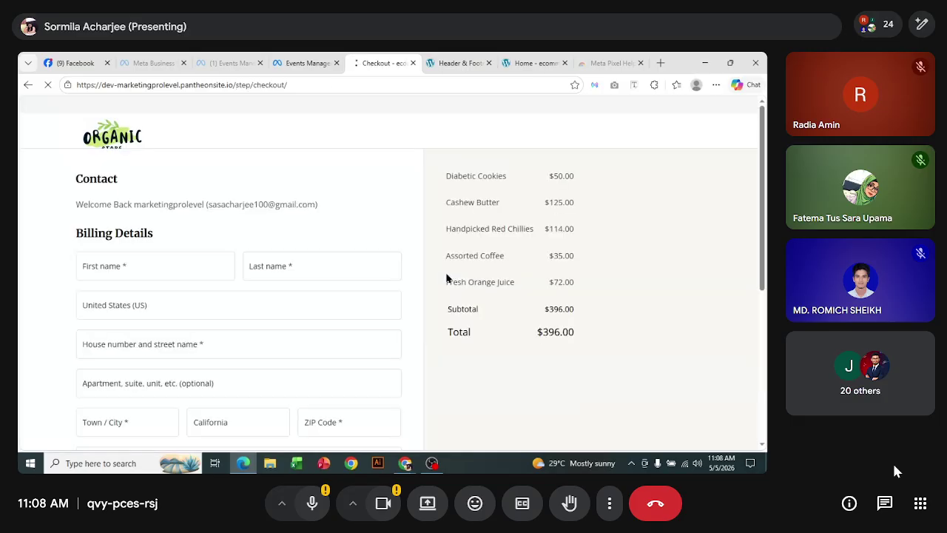
scroll(437, 280, "down", 3)
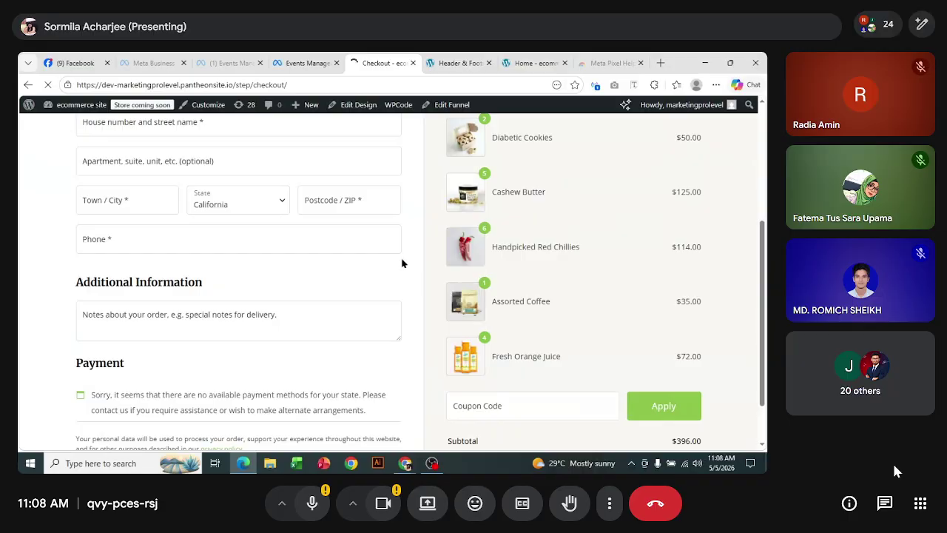
scroll(342, 277, "down", 2)
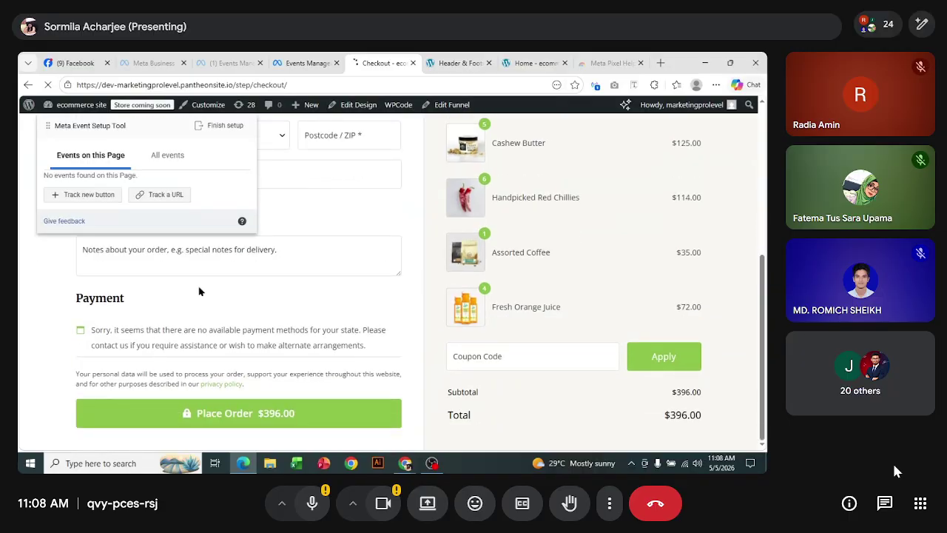
left_click(97, 197)
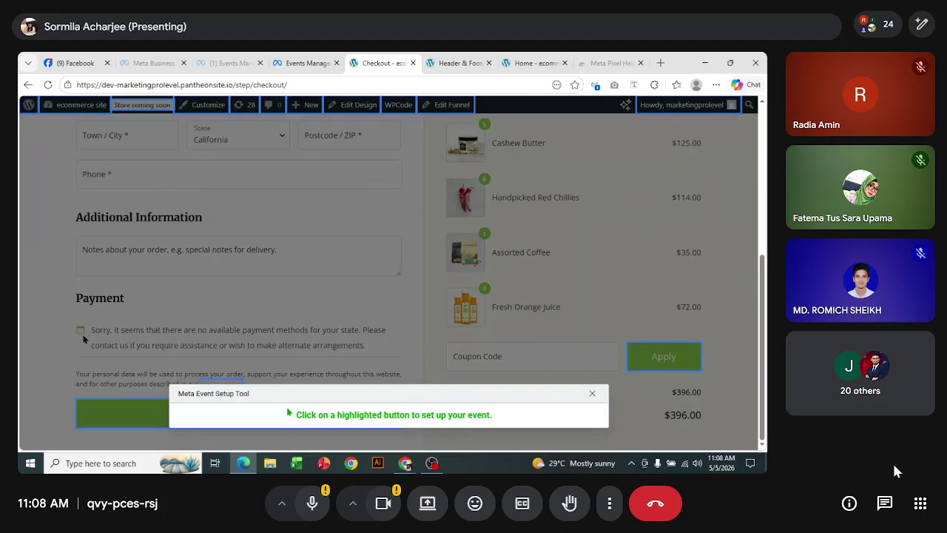
left_click(91, 419)
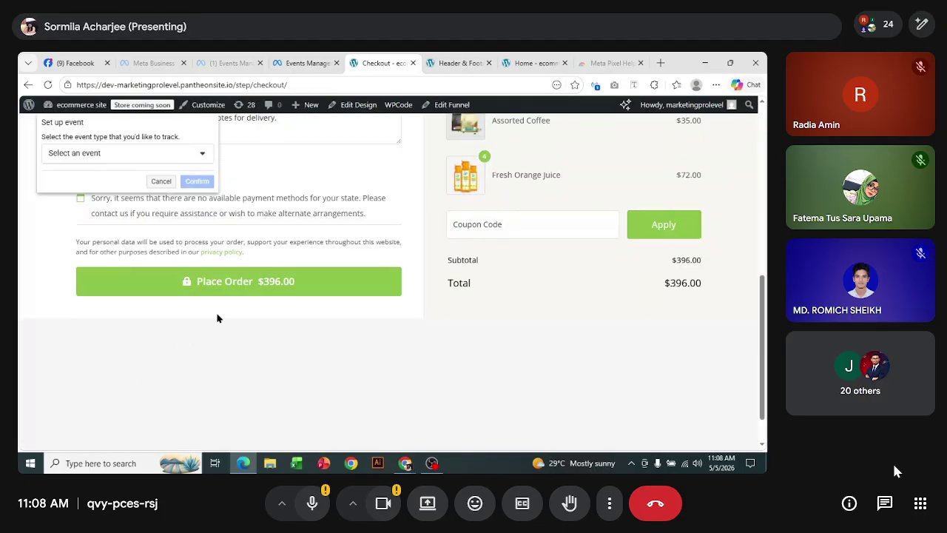
left_click(152, 157)
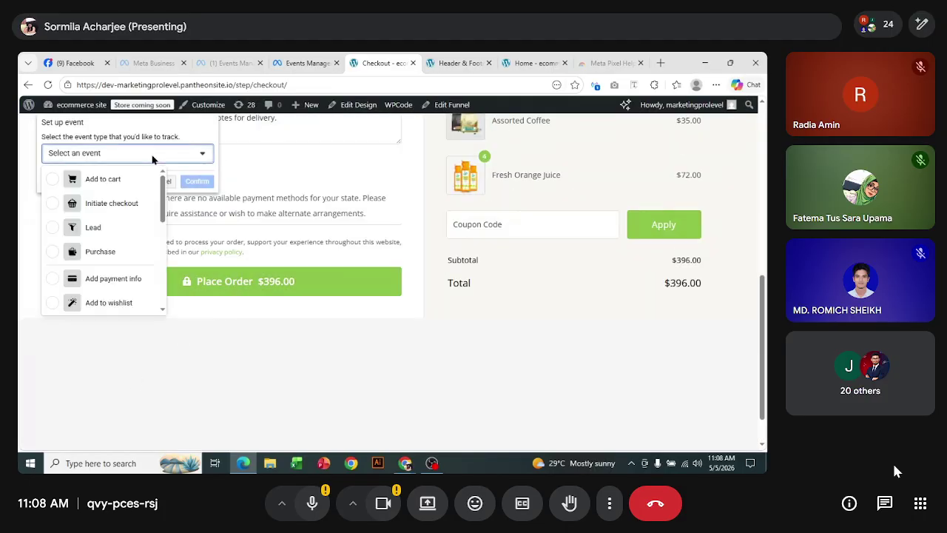
left_click(100, 252)
left_click(56, 286)
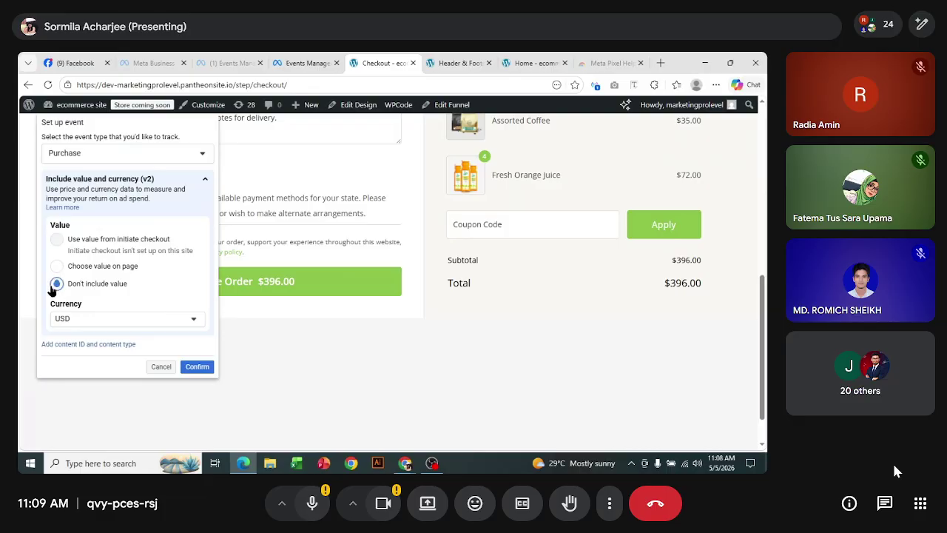
left_click(197, 366)
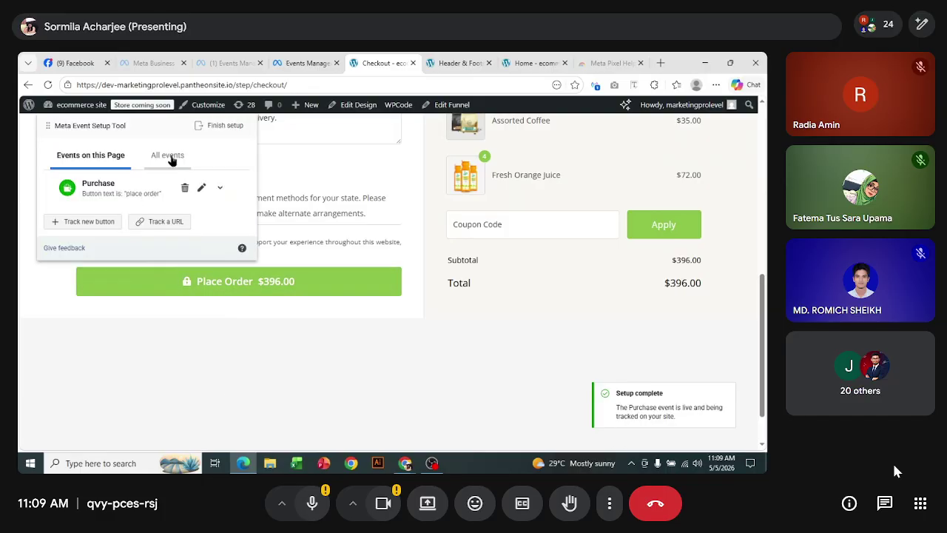
Review all events tracked on the store, then return to the store's home page through the site logo
left_click(168, 156)
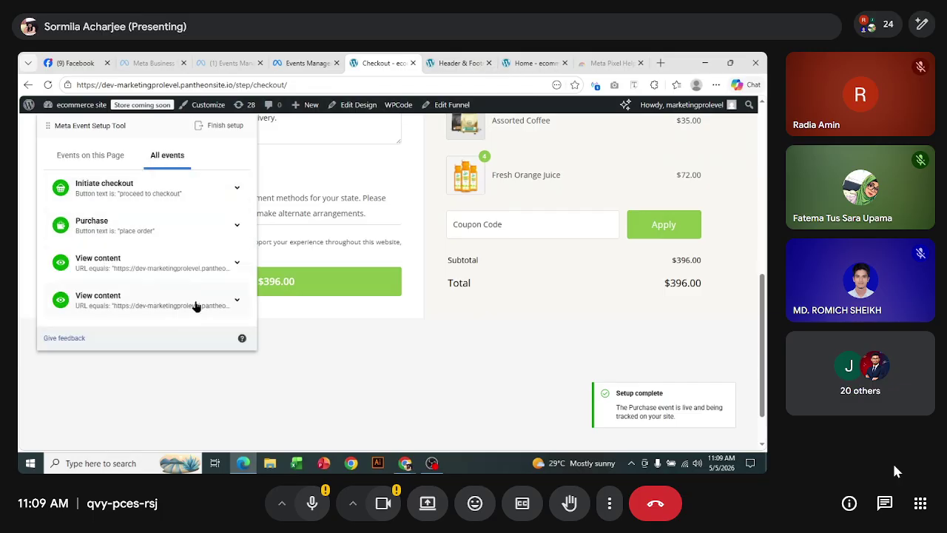
scroll(468, 323, "up", 2)
scroll(468, 324, "up", 3)
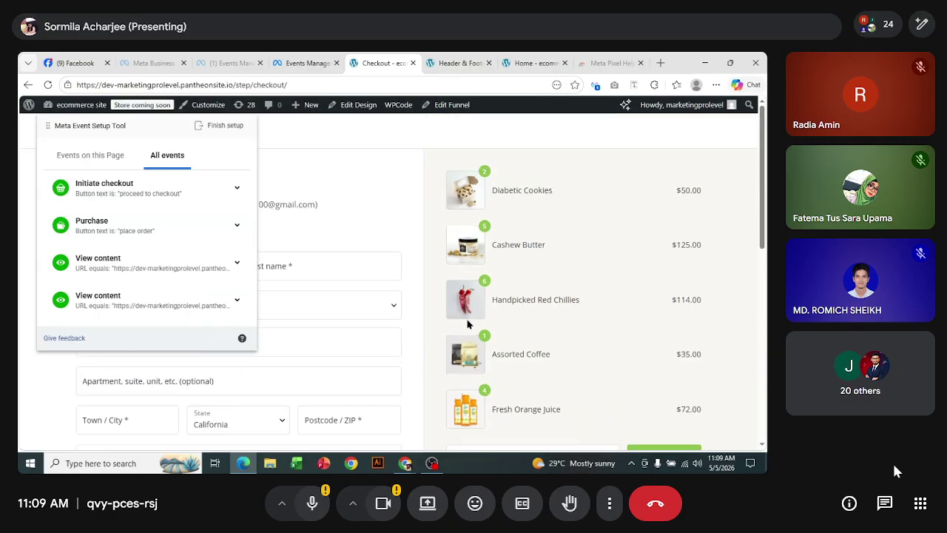
left_click_drag(150, 124, 525, 194)
left_click(134, 144)
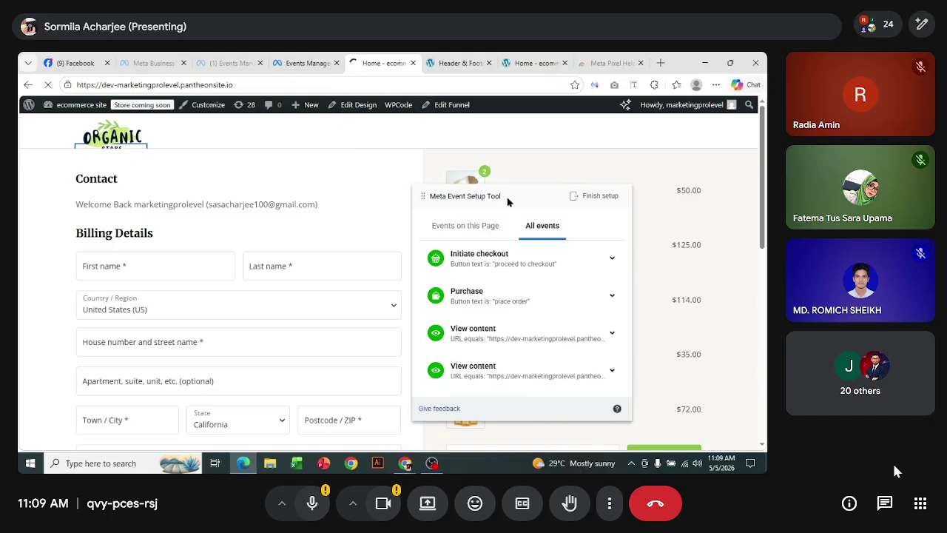
Select the home page's Huge Savings heading for tracking, browse the available event types, and cancel without choosing one
scroll(430, 207, "down", 5)
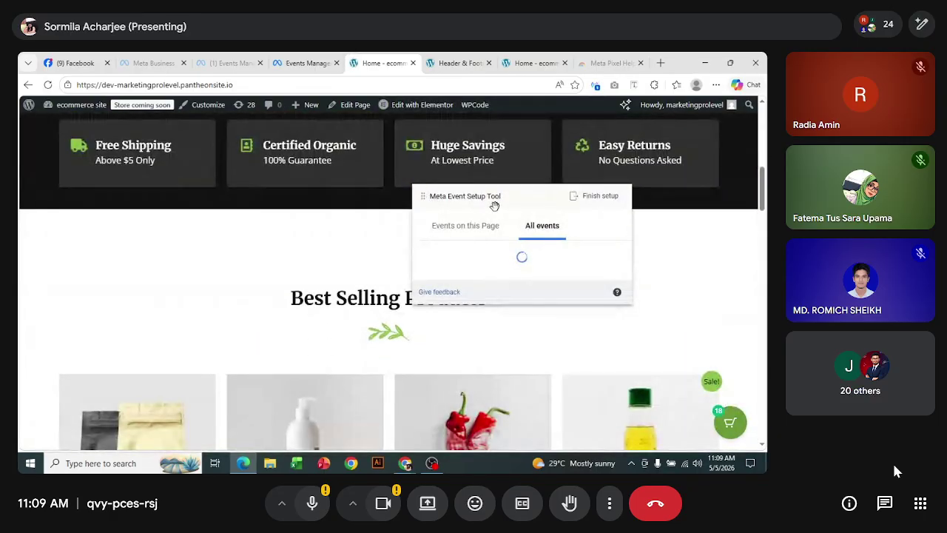
left_click_drag(494, 206, 285, 118)
left_click(276, 152)
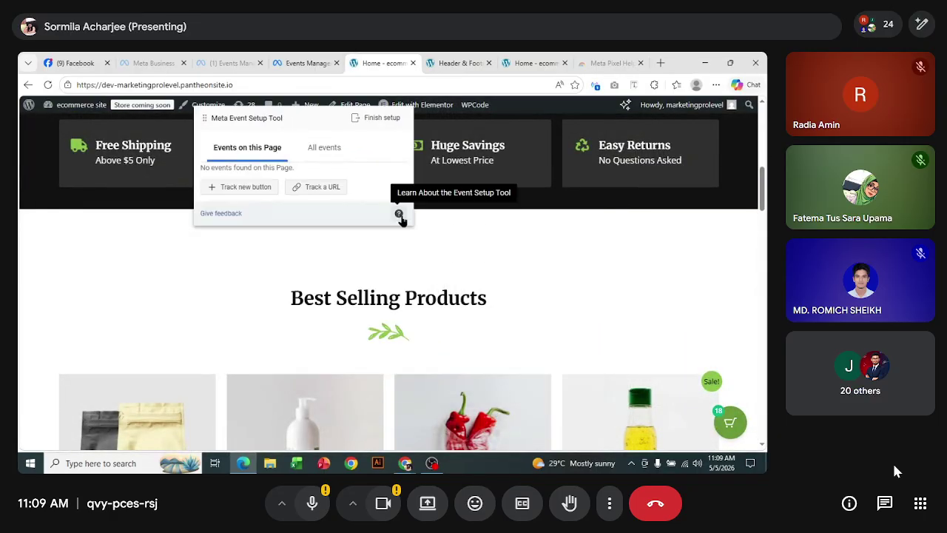
left_click(222, 186)
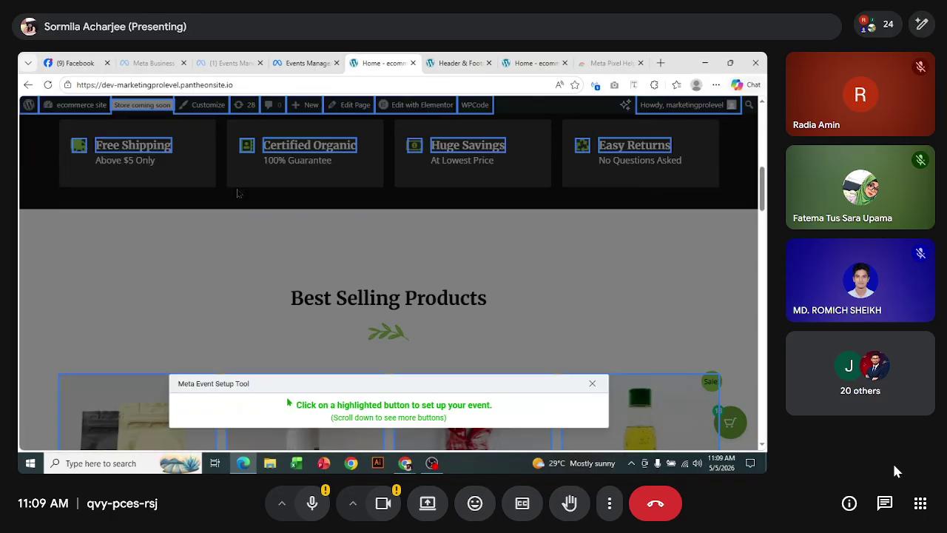
left_click(465, 151)
left_click(301, 147)
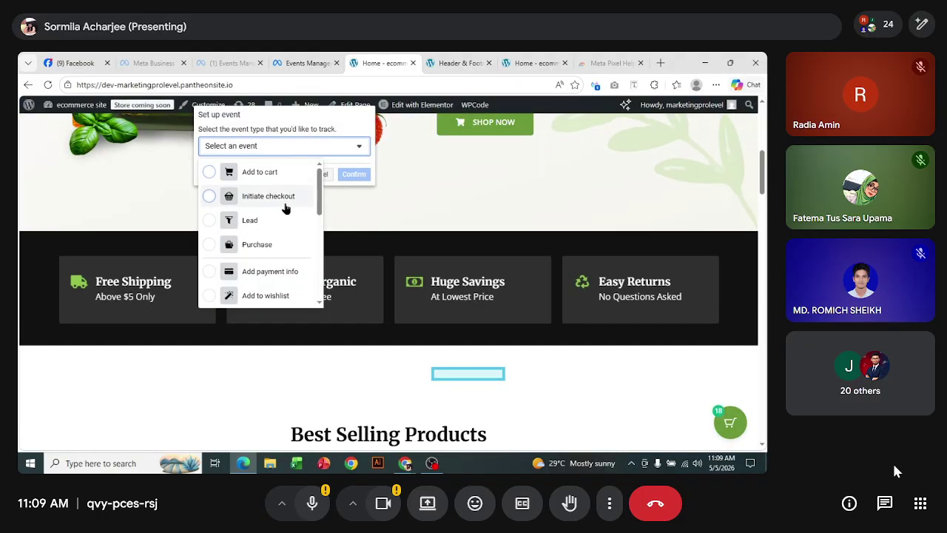
scroll(309, 253, "down", 1)
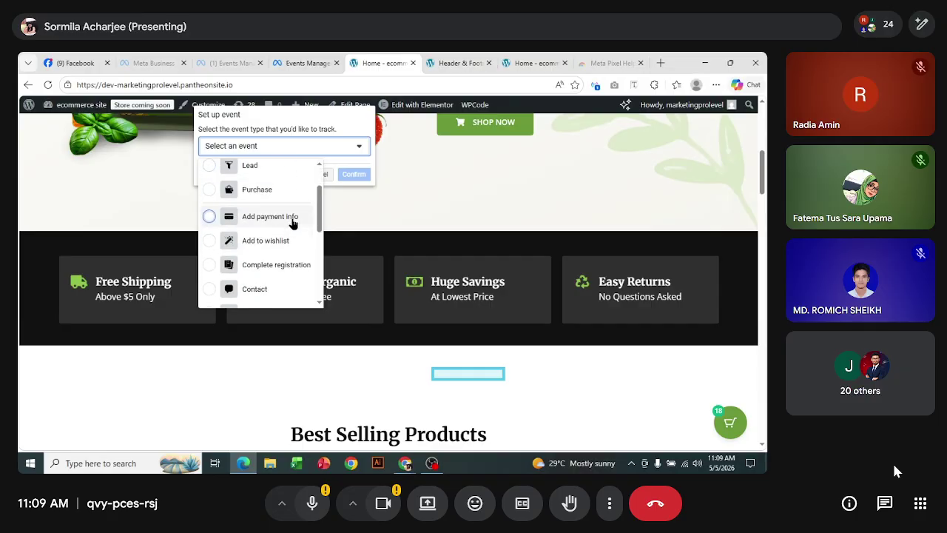
scroll(296, 233, "down", 2)
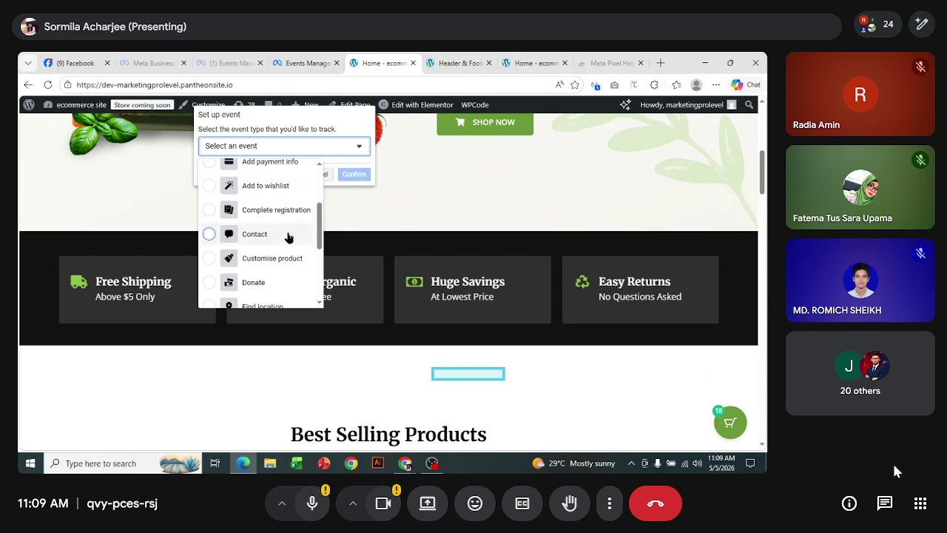
scroll(288, 238, "down", 3)
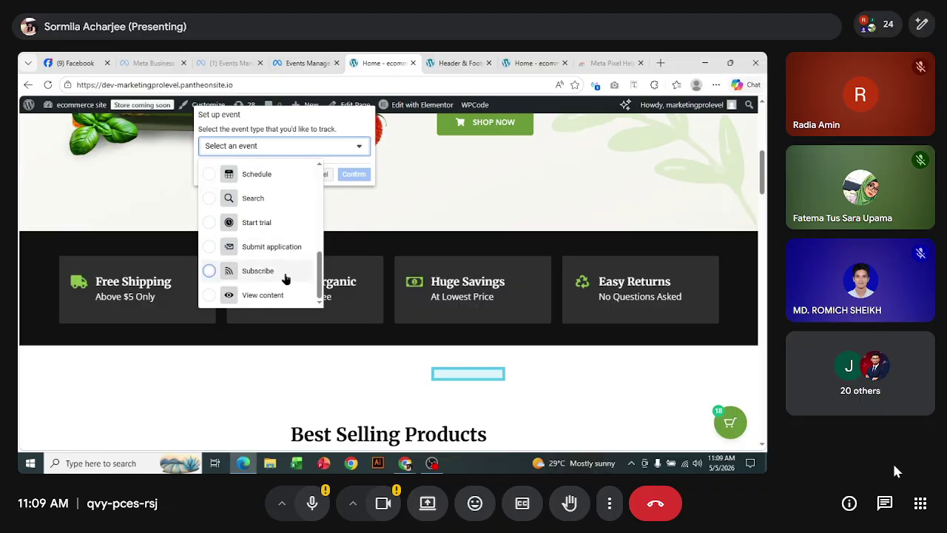
scroll(287, 273, "up", 6)
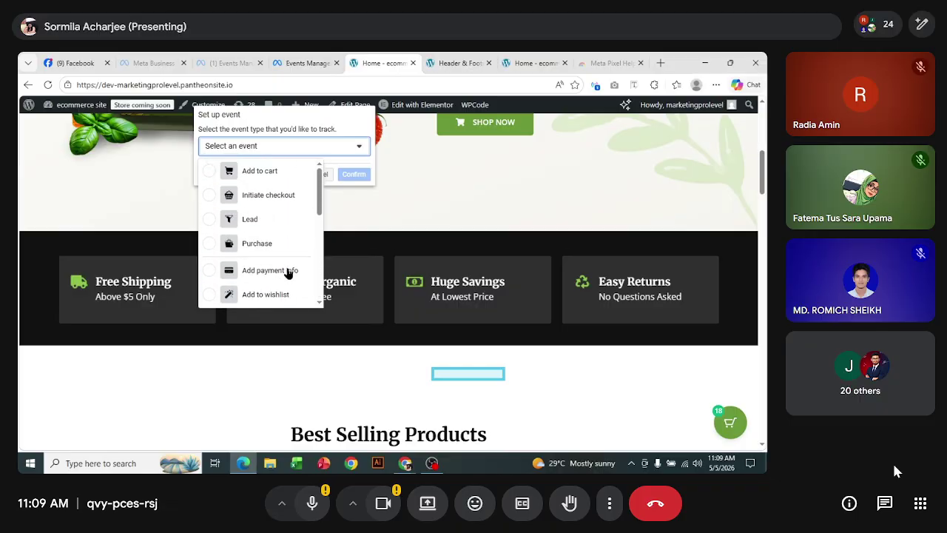
left_click(326, 176)
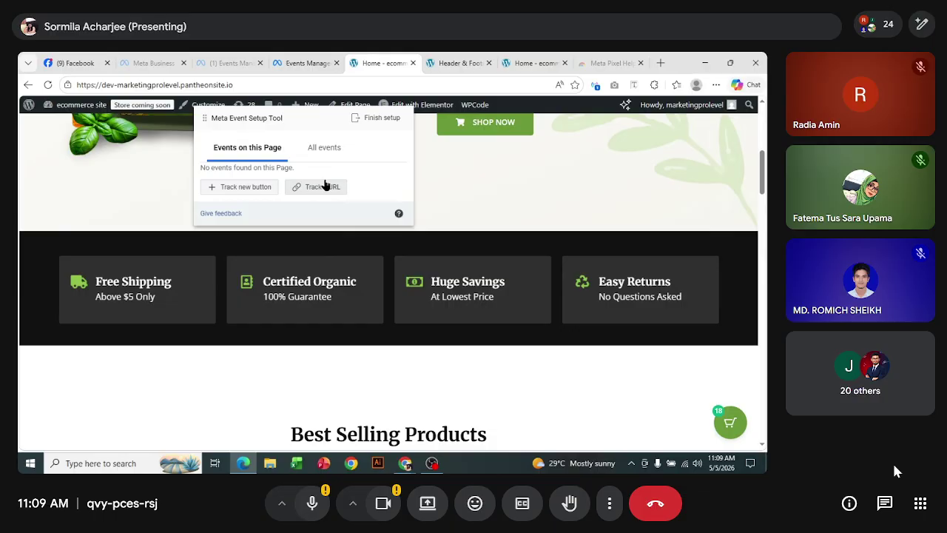
Review all tracked events, finish the event setup, and skip the feedback survey
left_click(327, 150)
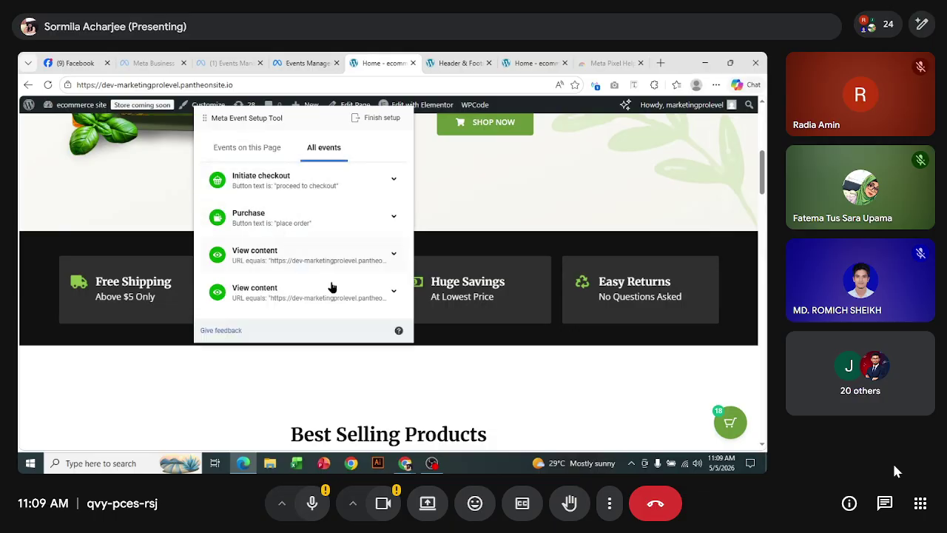
left_click(396, 120)
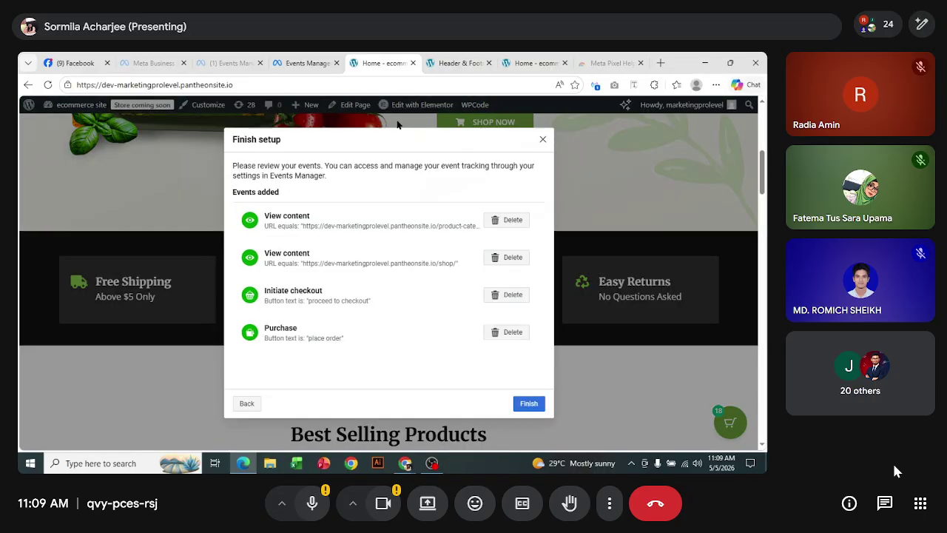
left_click(527, 403)
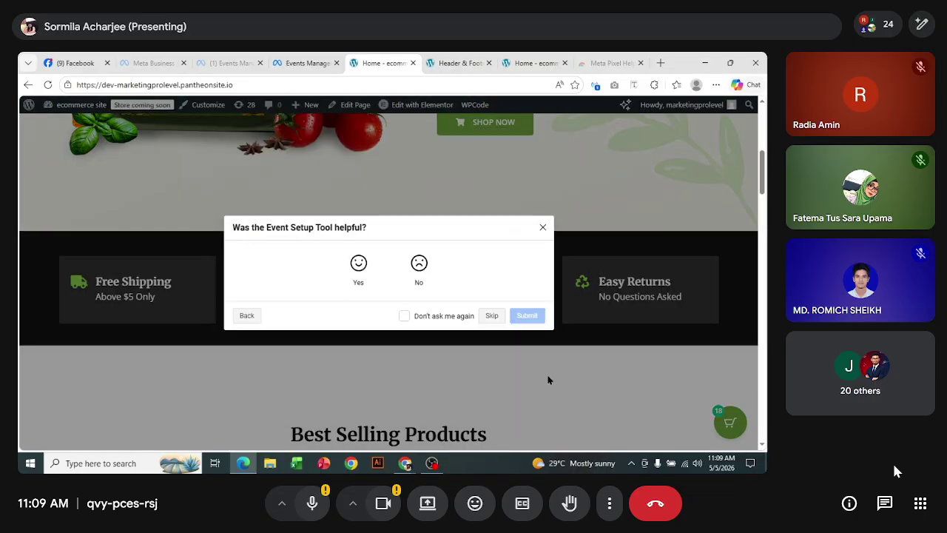
left_click(493, 316)
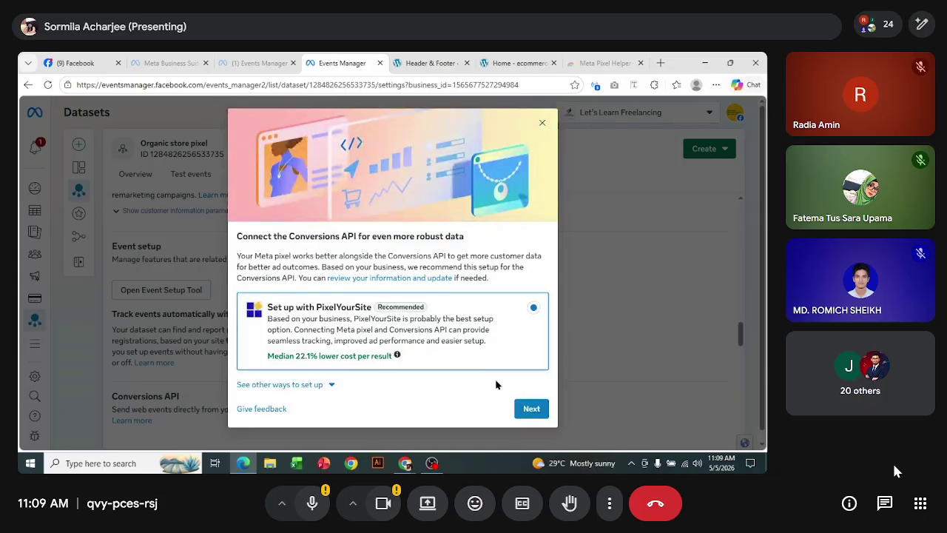
Choose the recommended PixelYourSite setup for the Conversions API and continue to its website
left_click(544, 405)
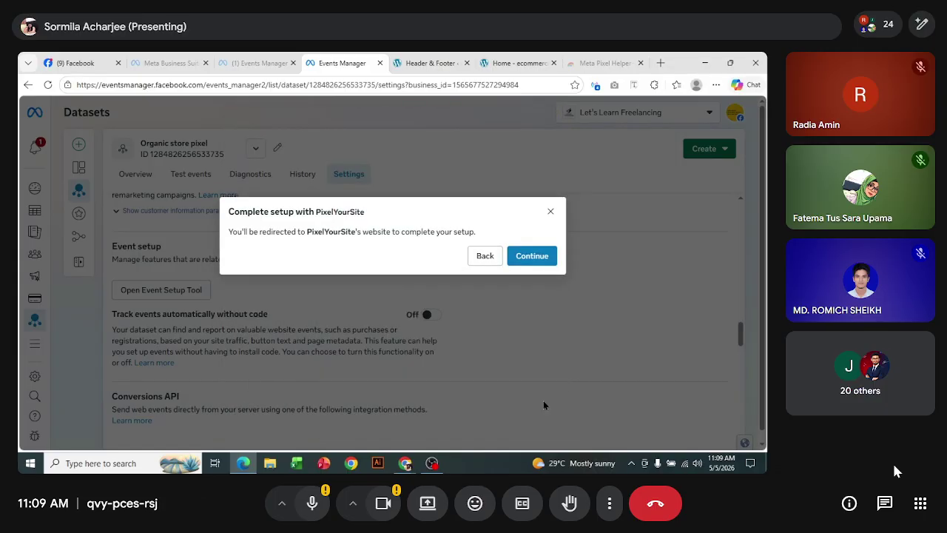
left_click_drag(272, 212, 434, 254)
left_click(434, 254)
left_click(533, 256)
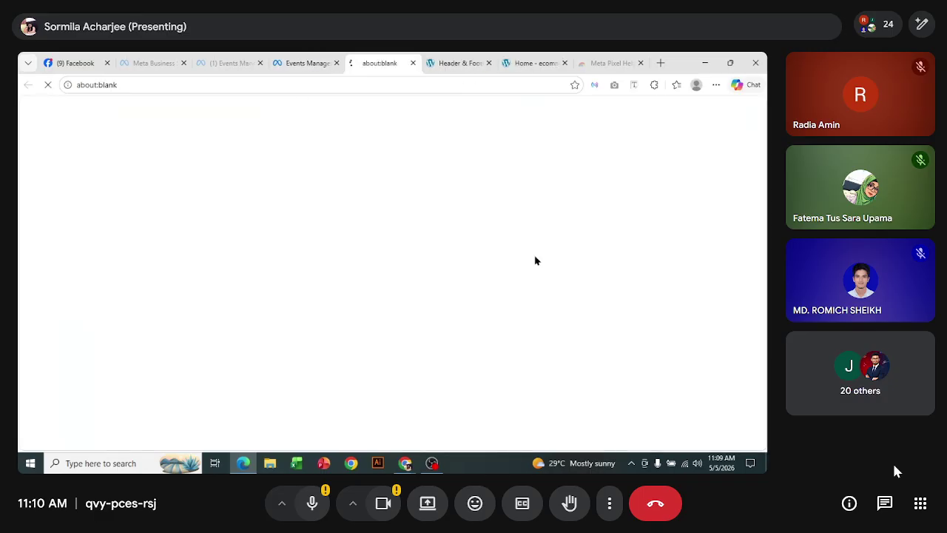
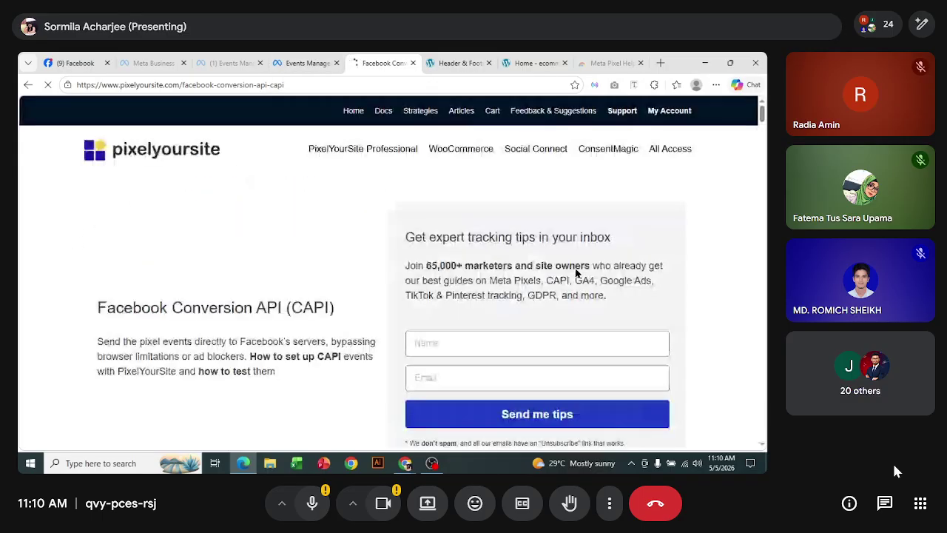
Return to Events Manager, dismiss the Conversions API prompt, and open the Organic store pixel's Test events page
left_click(319, 61)
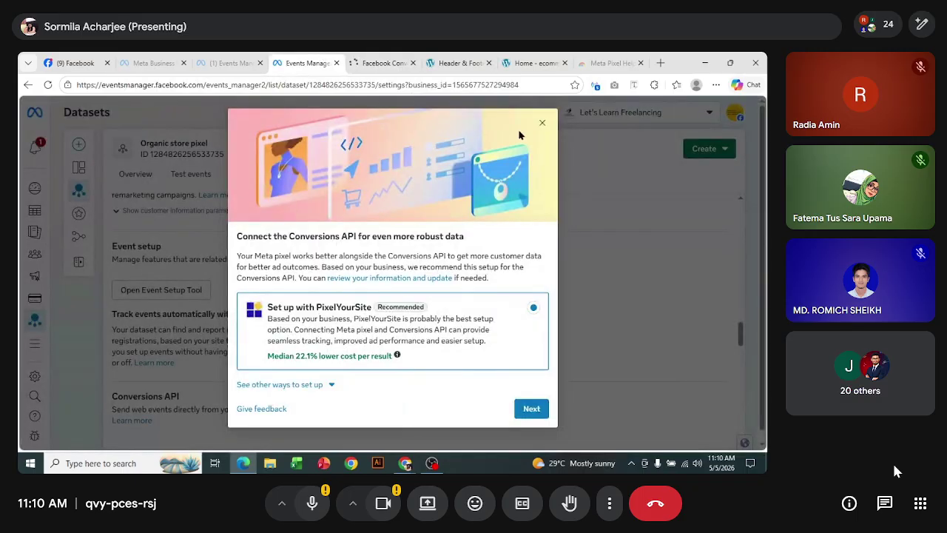
left_click(540, 126)
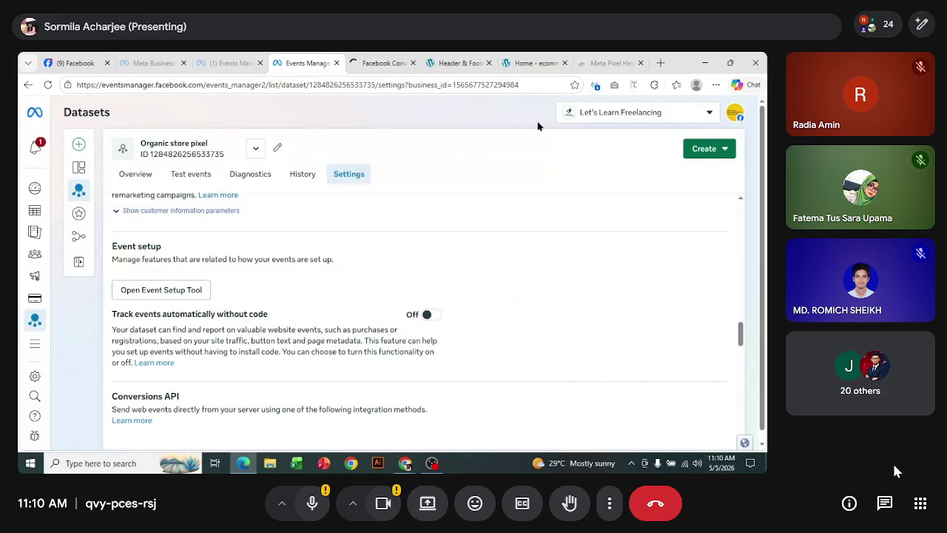
left_click(186, 177)
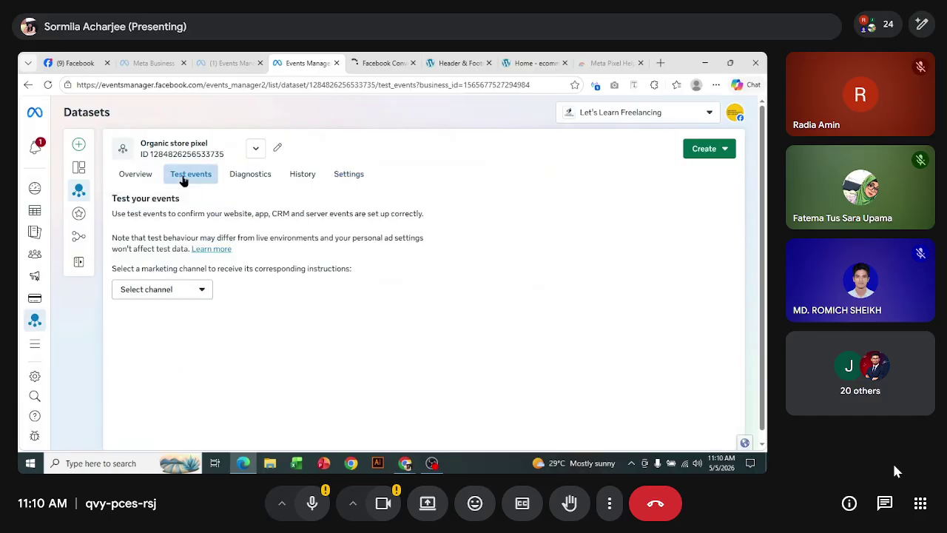
scroll(293, 286, "down", 1)
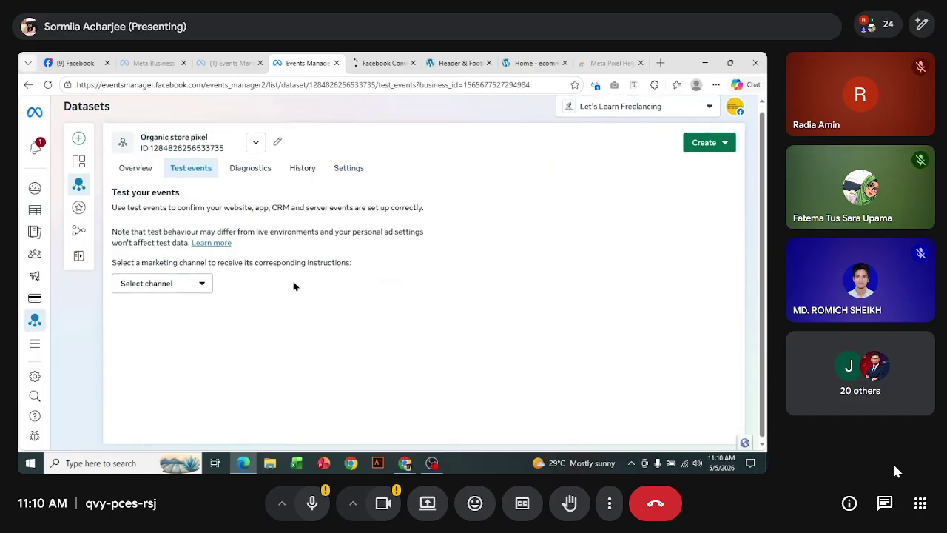
scroll(294, 286, "up", 1)
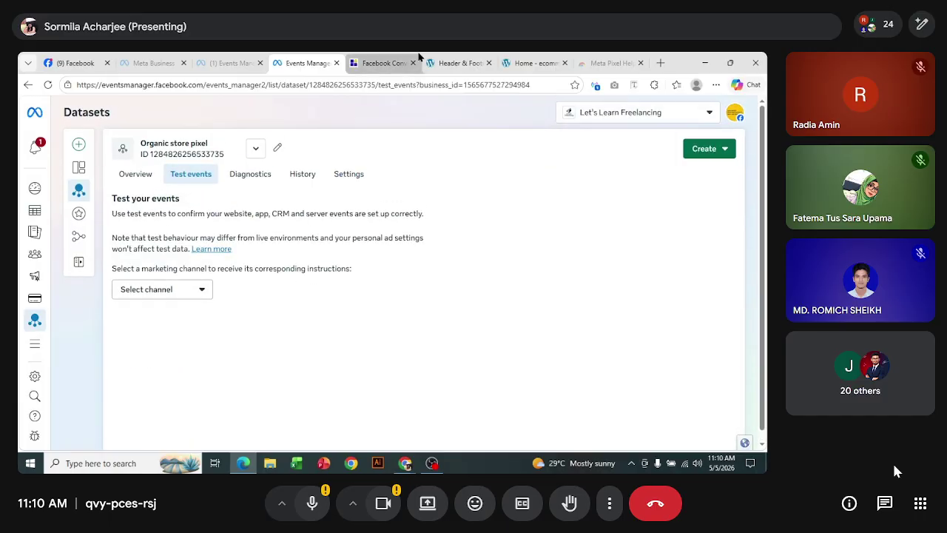
Look over PixelYourSite's Facebook Conversion API page, then return to the Organic store pixel's overview in Events Manager
left_click(382, 58)
left_click(597, 299)
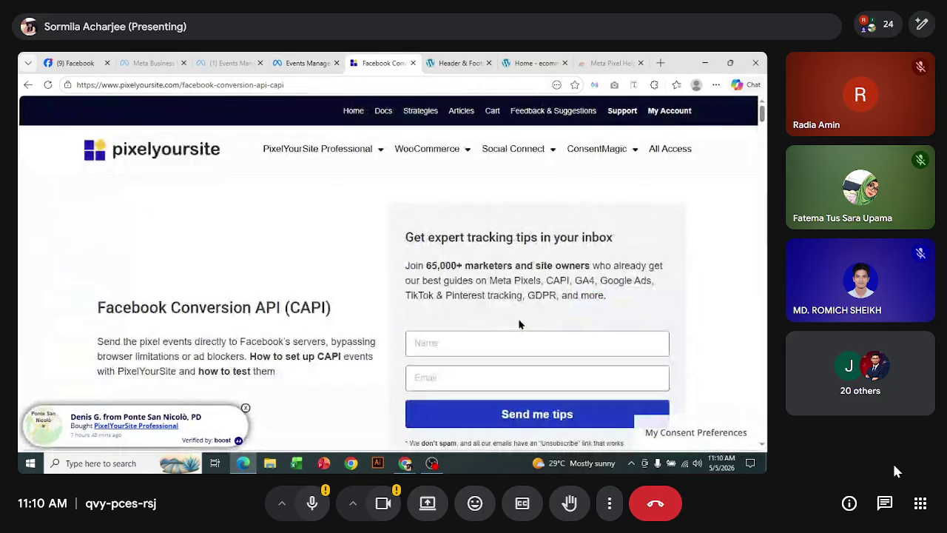
scroll(521, 323, "down", 3)
left_click(288, 61)
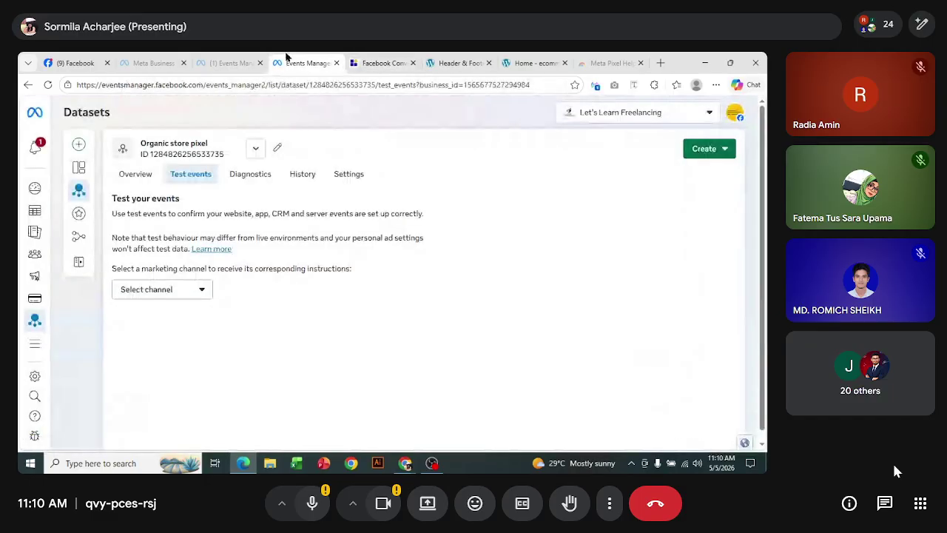
left_click(220, 60)
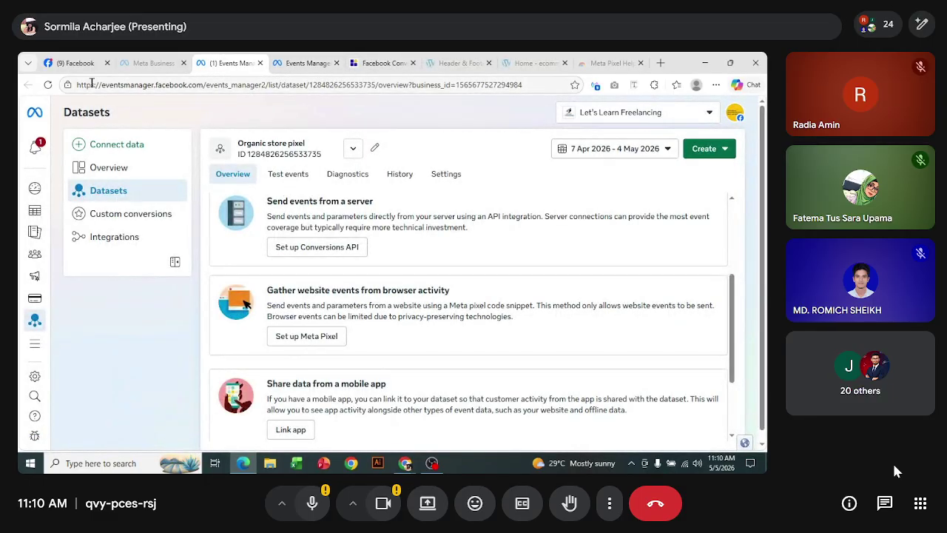
Show the test instructions for the Website marketing channel on the Organic store pixel's Test events page
left_click(300, 63)
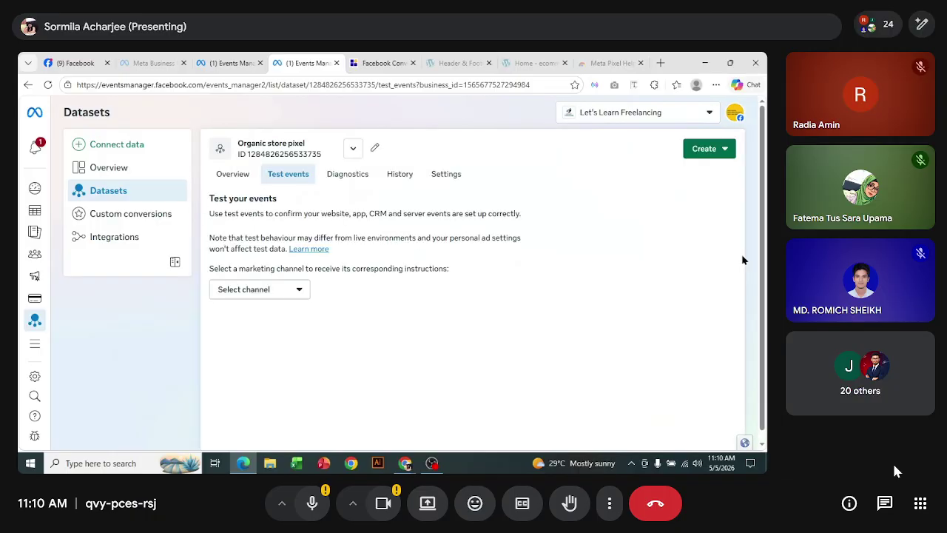
left_click(275, 290)
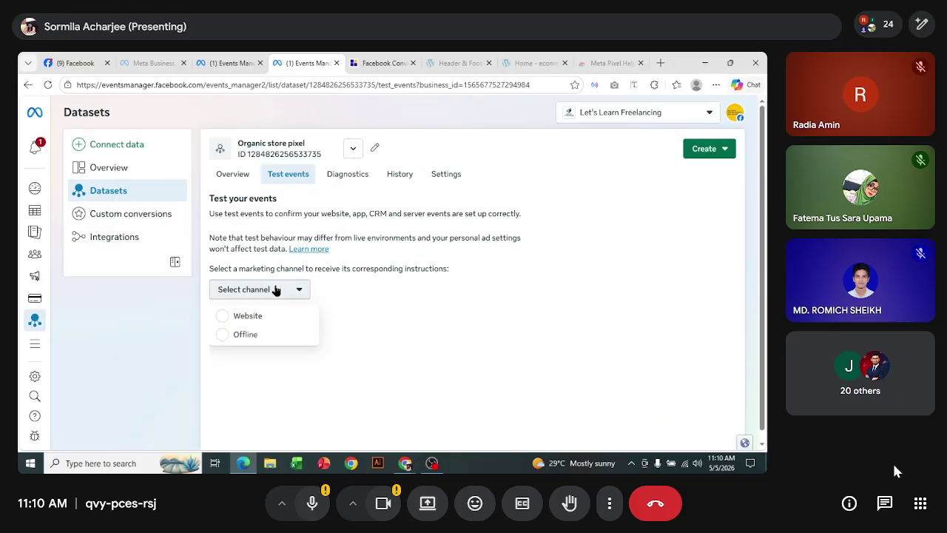
left_click(292, 318)
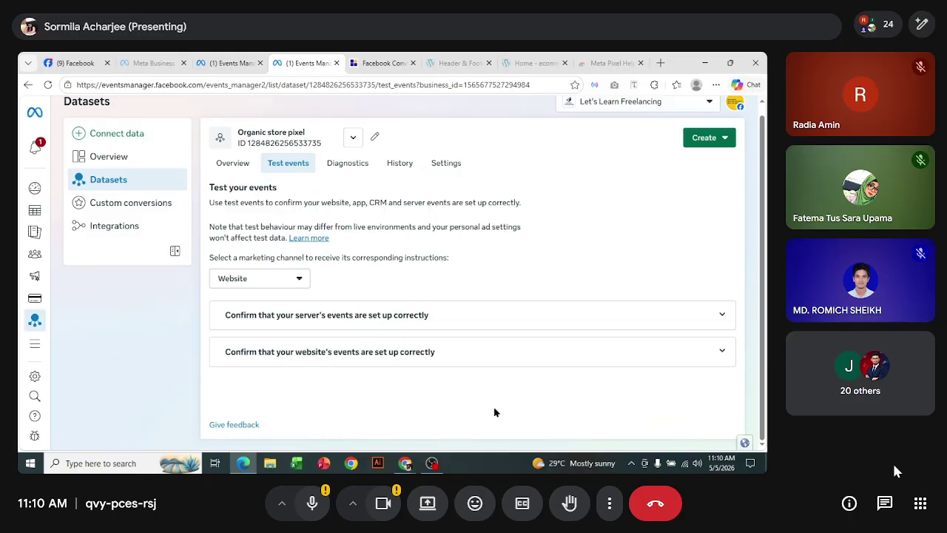
scroll(493, 392, "up", 1)
Check the Organic store pixel's overview for setup progress, event activity and the list of received events
left_click(228, 180)
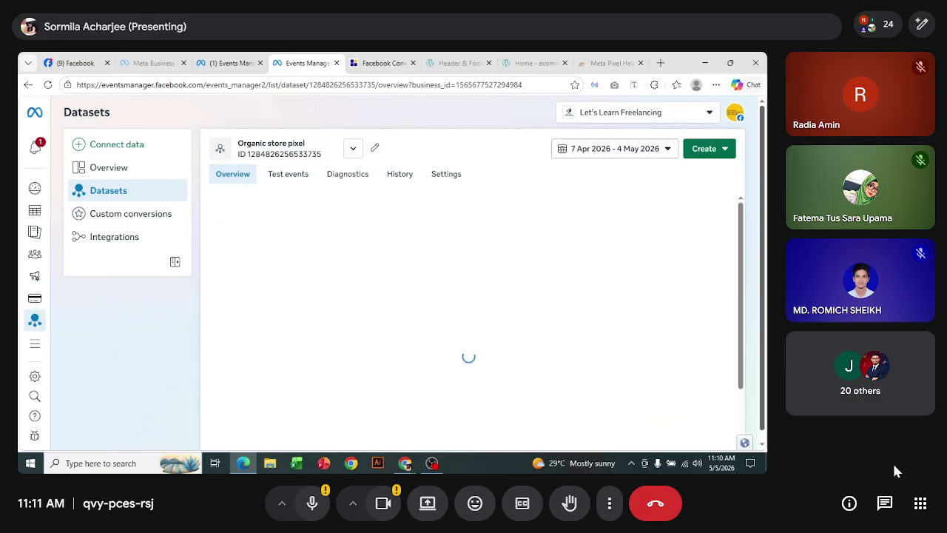
scroll(725, 330, "down", 3)
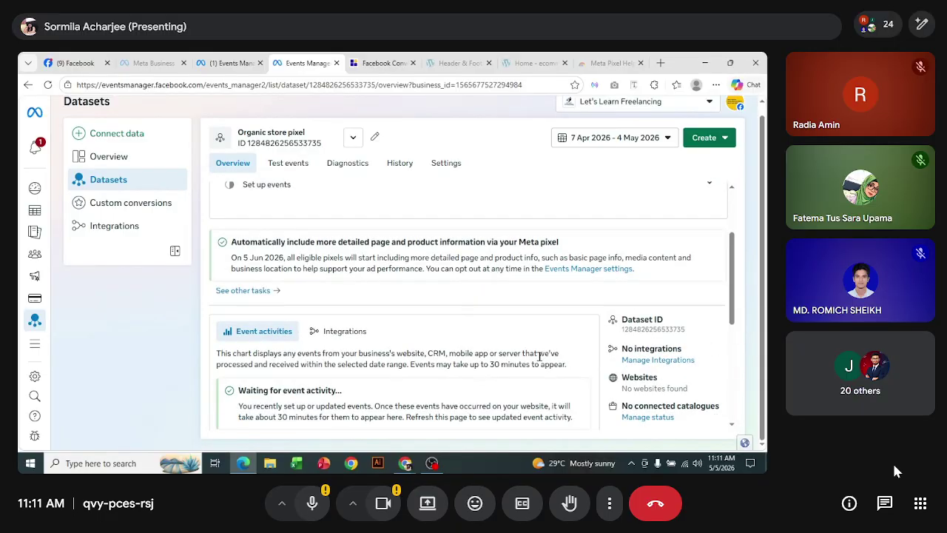
scroll(540, 357, "down", 3)
scroll(540, 357, "up", 3)
scroll(540, 357, "down", 4)
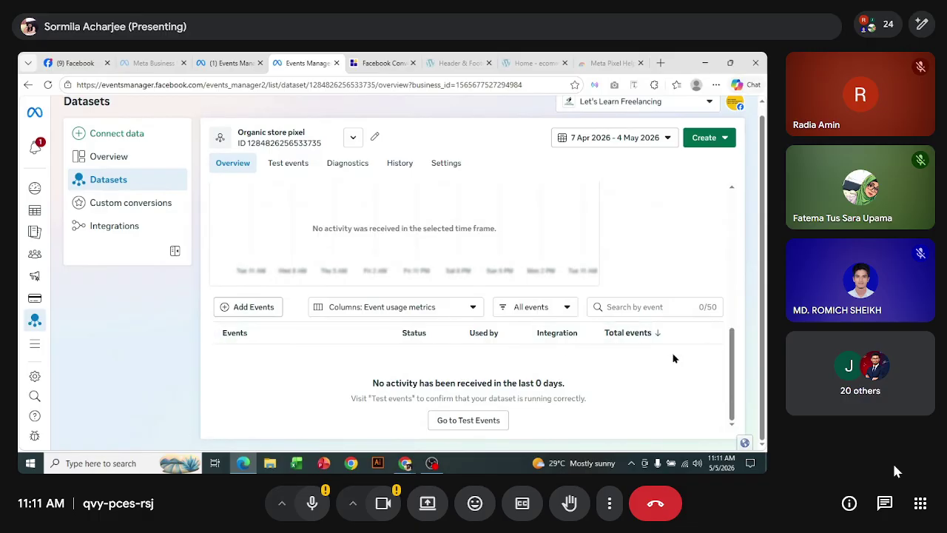
scroll(556, 348, "up", 6)
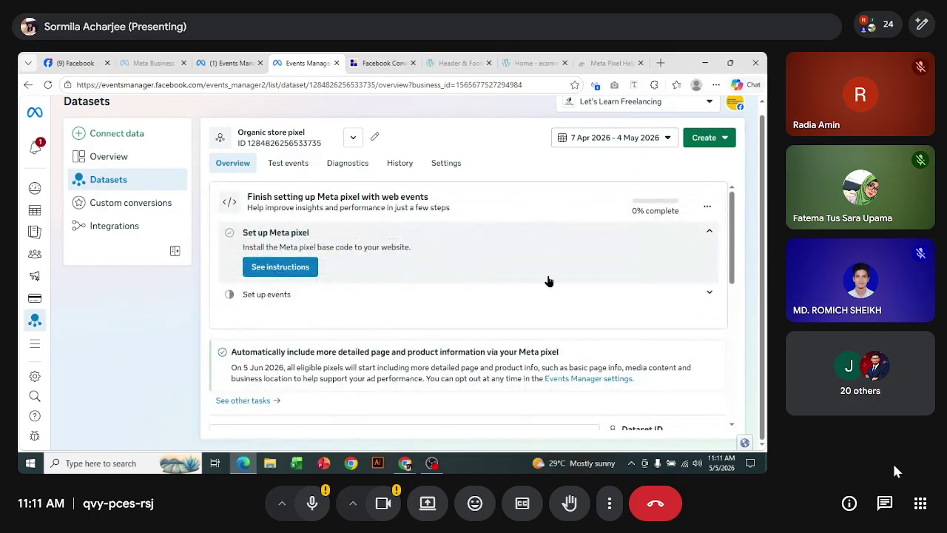
scroll(549, 281, "up", 1)
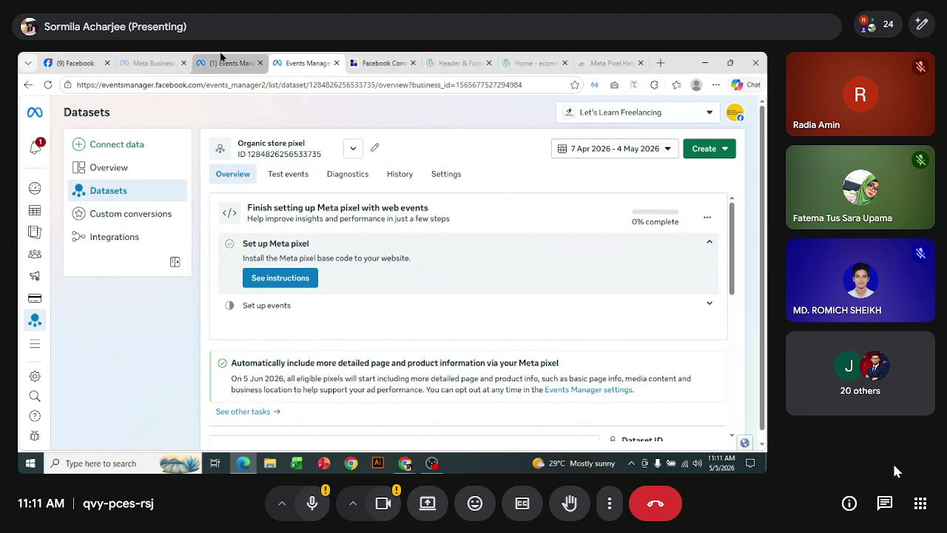
Switch to the business settings' datasets and pixels, and examine the FreelancingChannel.com dataset's event status and assigned people
left_click(151, 59)
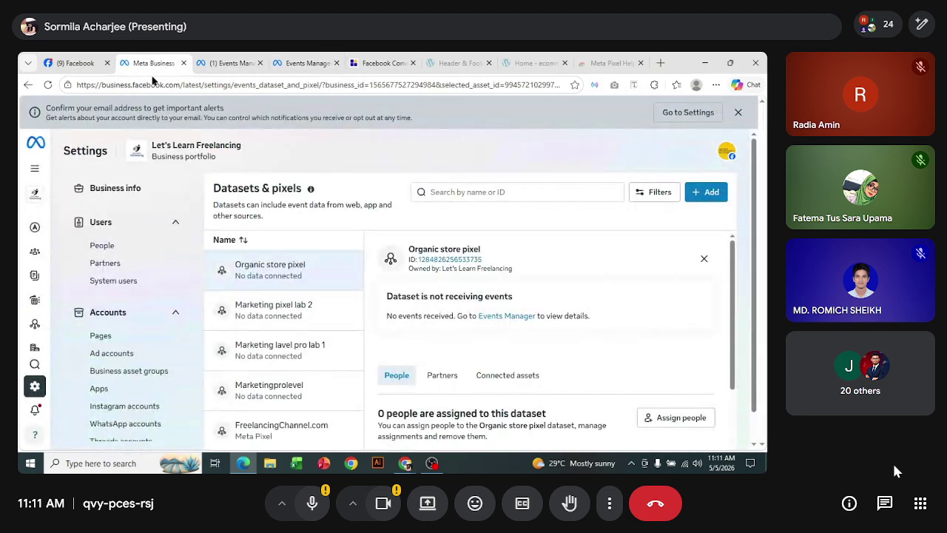
scroll(296, 311, "down", 2)
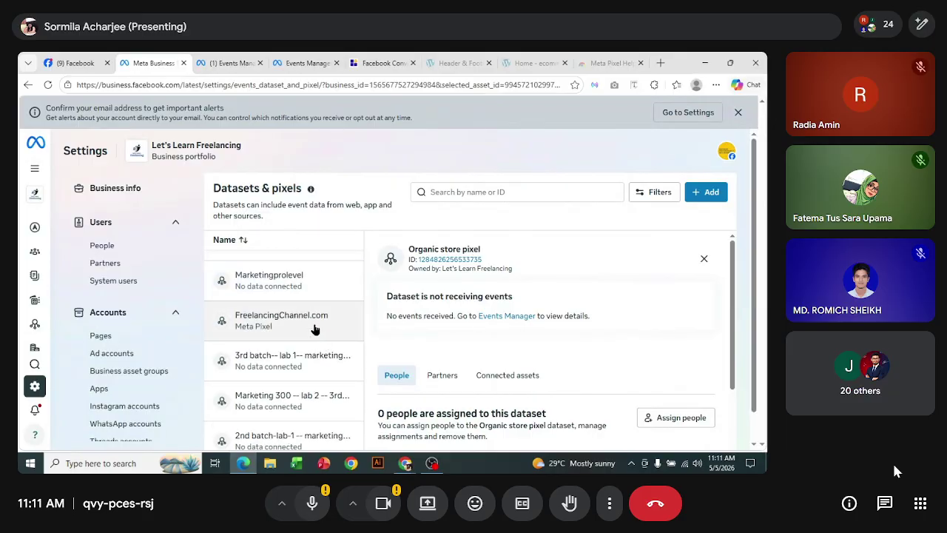
left_click(315, 328)
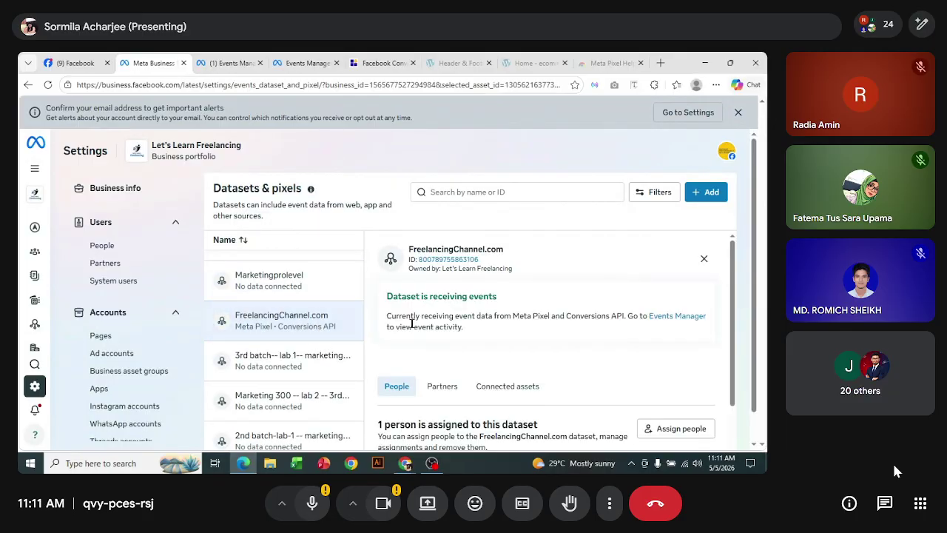
left_click_drag(393, 299, 506, 306)
left_click(473, 300)
scroll(539, 317, "down", 1)
scroll(539, 317, "down", 2)
scroll(527, 285, "up", 3)
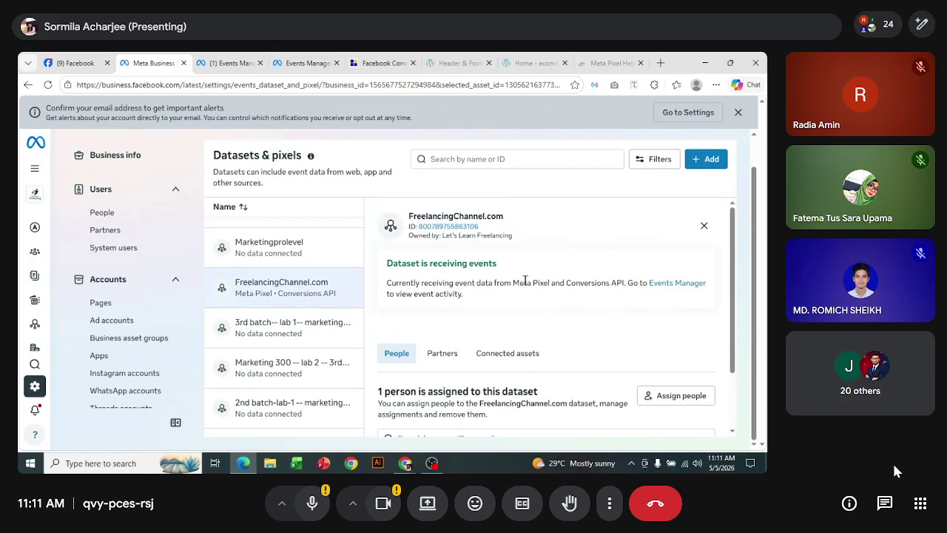
scroll(494, 255, "down", 2)
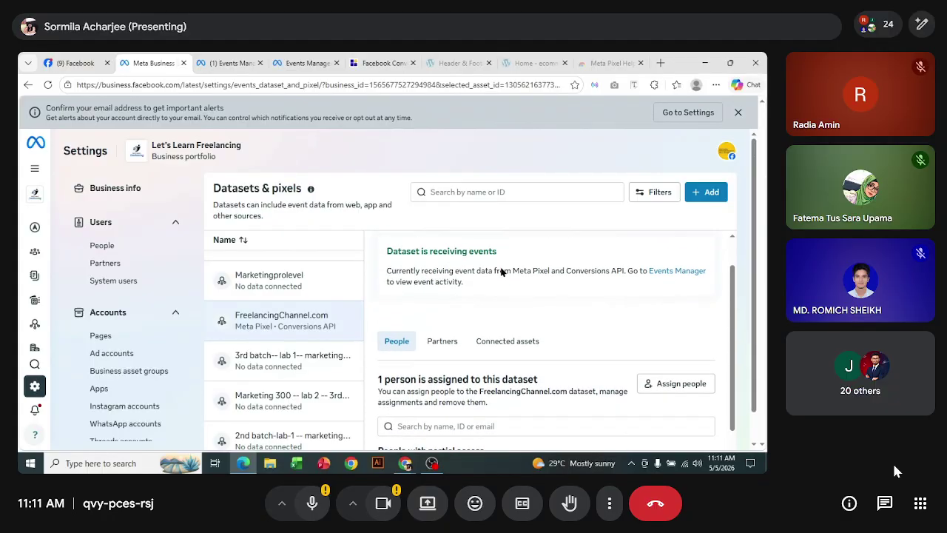
scroll(554, 303, "up", 2)
scroll(596, 333, "down", 2)
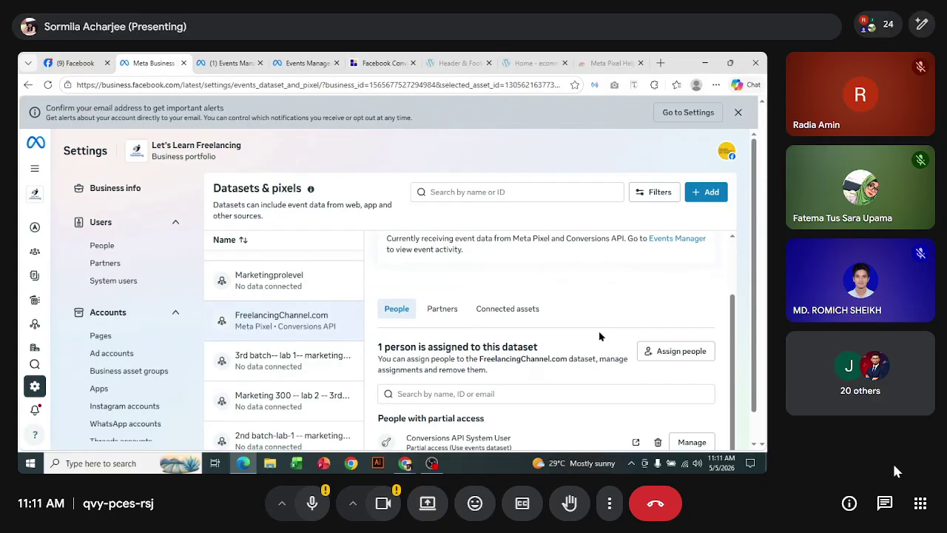
Open the FreelancingChannel.com dataset in Events Manager and look over its event activity
left_click(669, 238)
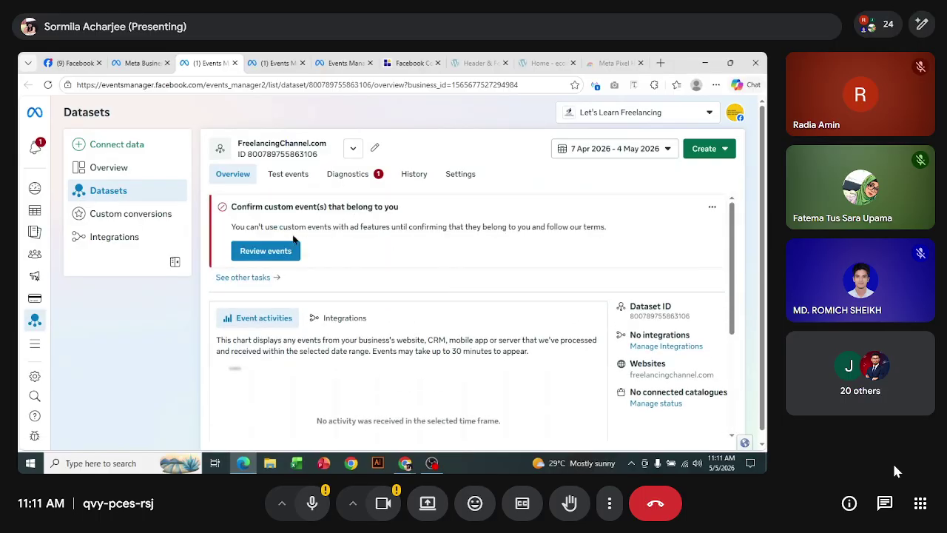
scroll(523, 238, "down", 3)
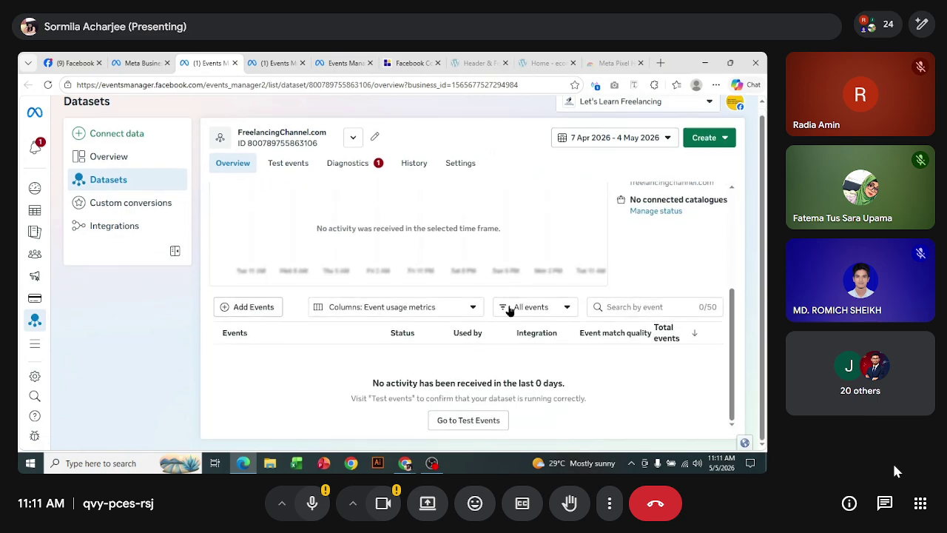
scroll(262, 275, "up", 3)
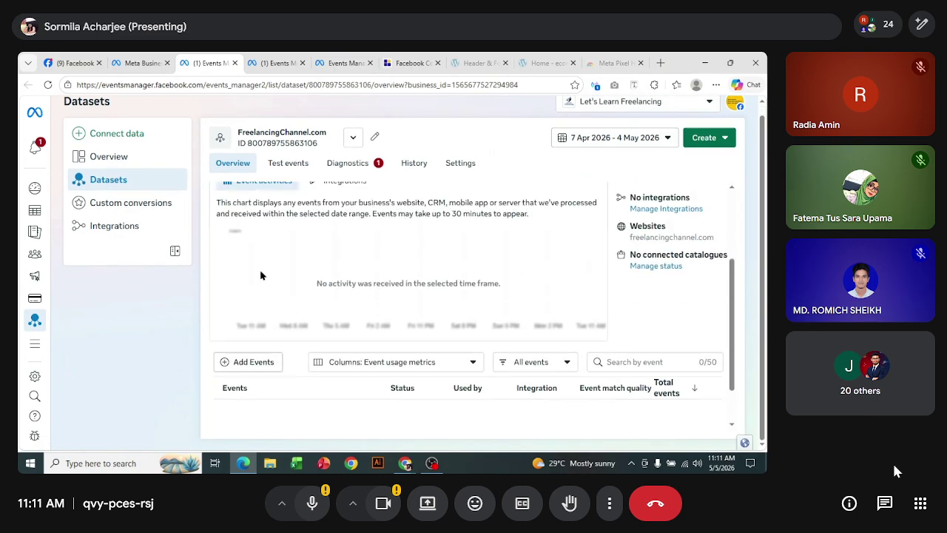
Look through the FreelancingChannel.com dataset's test events, diagnostics and change history, then recheck its overview
left_click(288, 166)
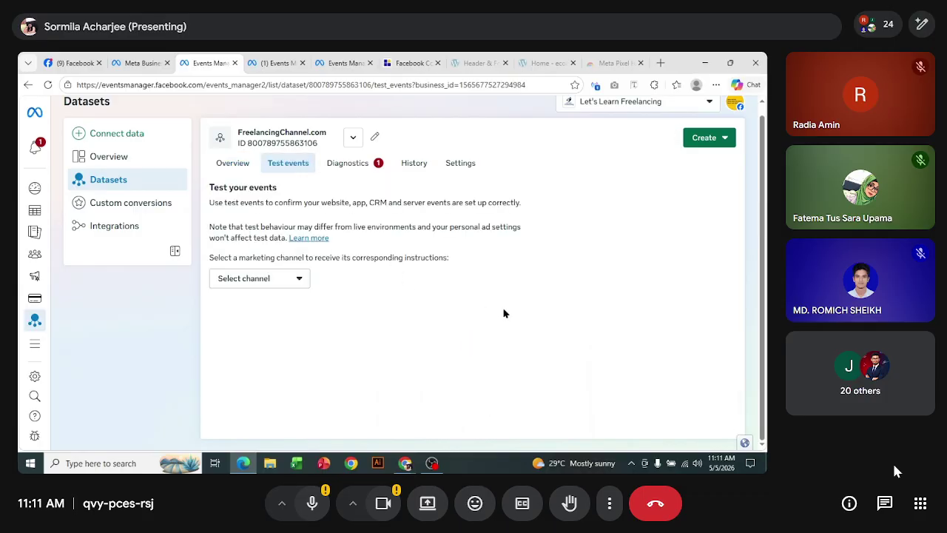
scroll(503, 311, "up", 1)
left_click(360, 180)
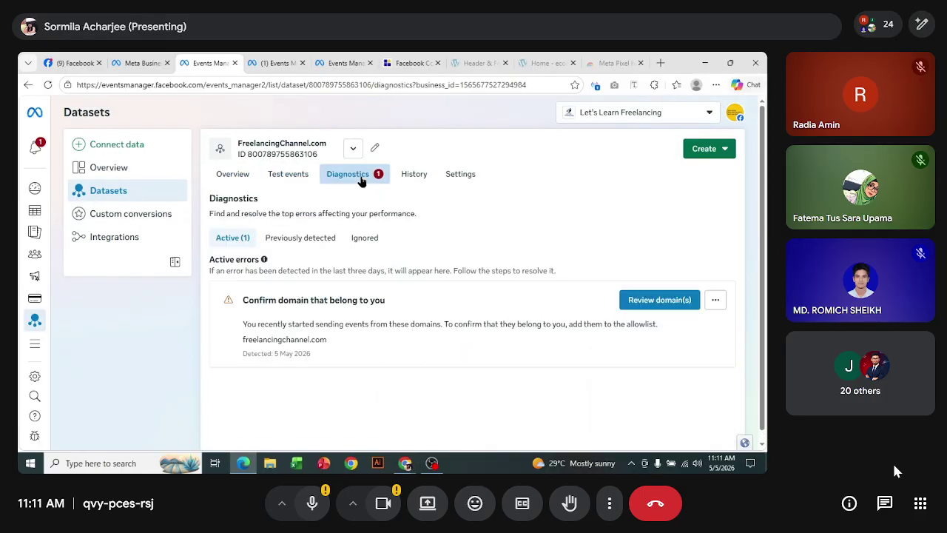
scroll(360, 179, "down", 1)
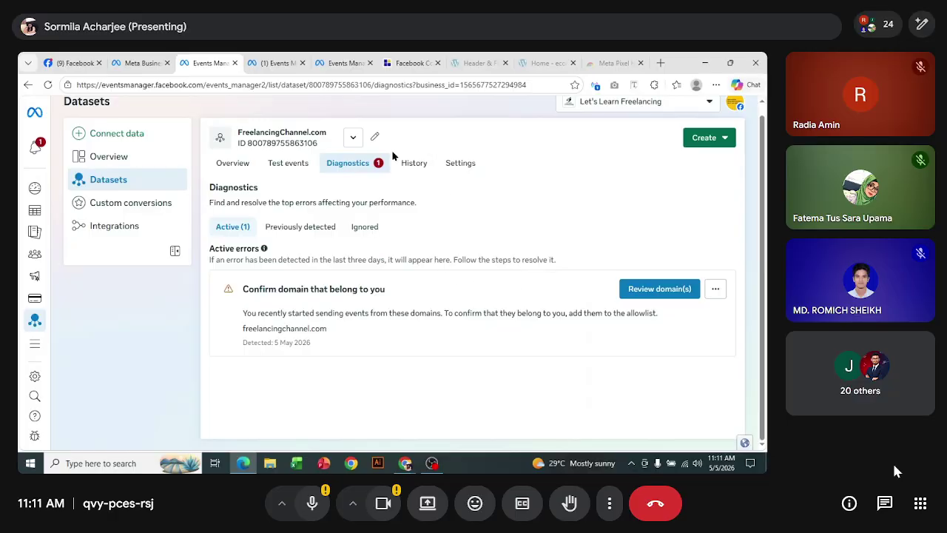
left_click(427, 170)
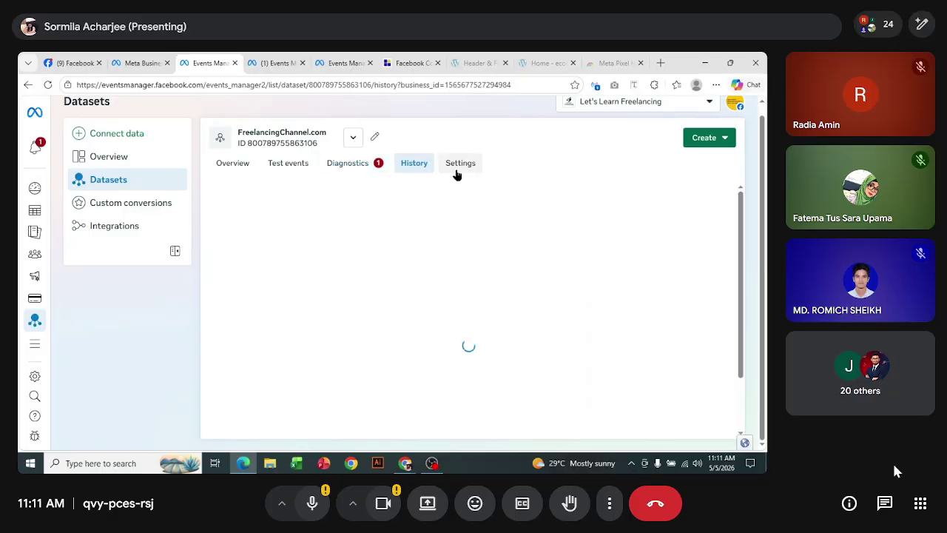
scroll(499, 338, "down", 1)
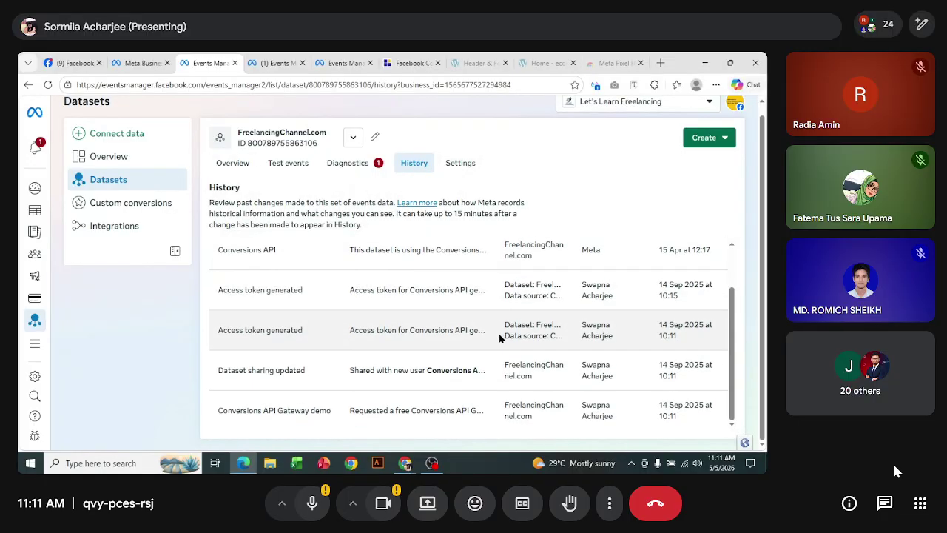
scroll(230, 205, "up", 2)
left_click(233, 175)
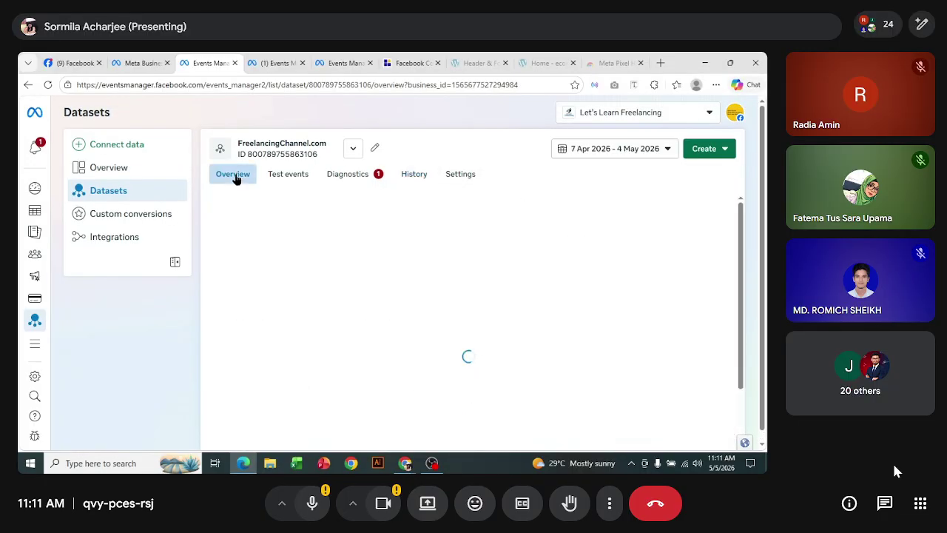
scroll(527, 360, "down", 2)
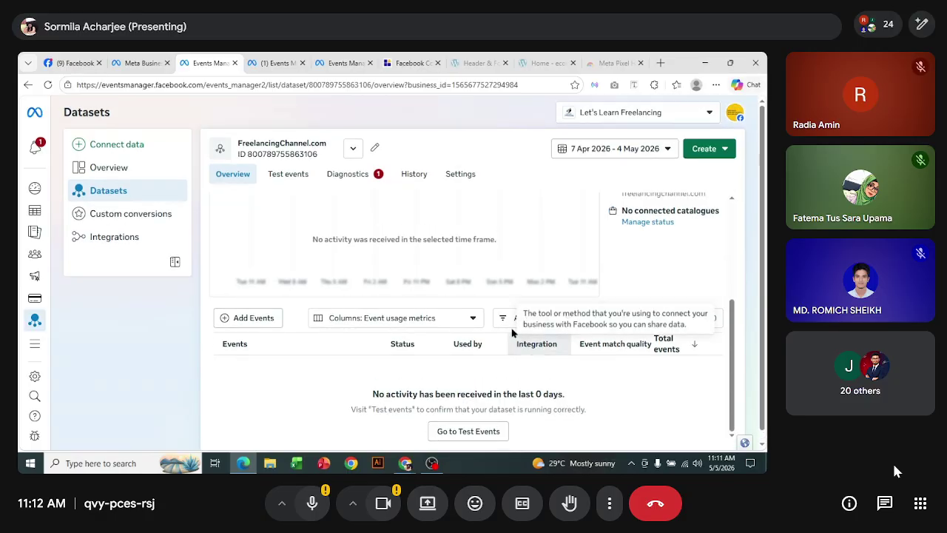
scroll(514, 330, "up", 3)
Return to the Organic store pixel's overview and read the notice about how long event activity takes to appear
left_click(281, 63)
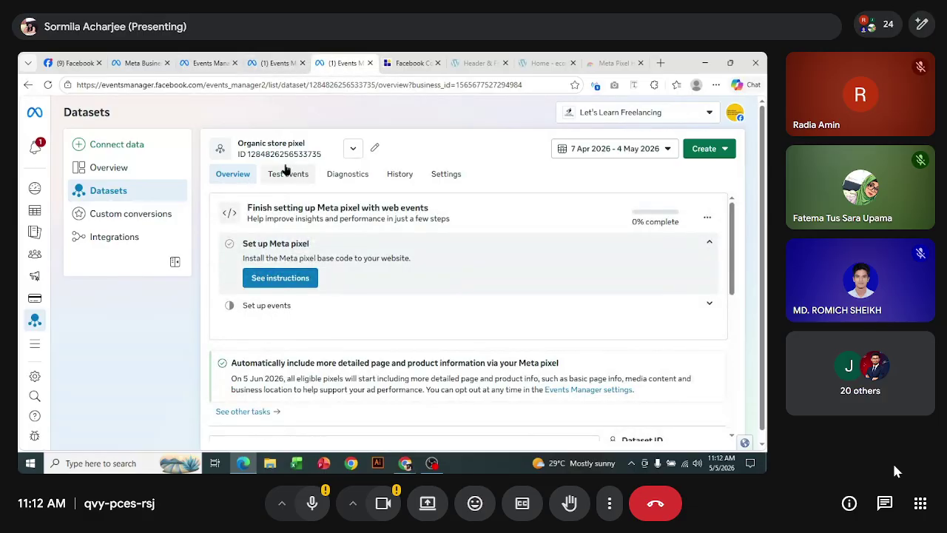
scroll(427, 268, "down", 10)
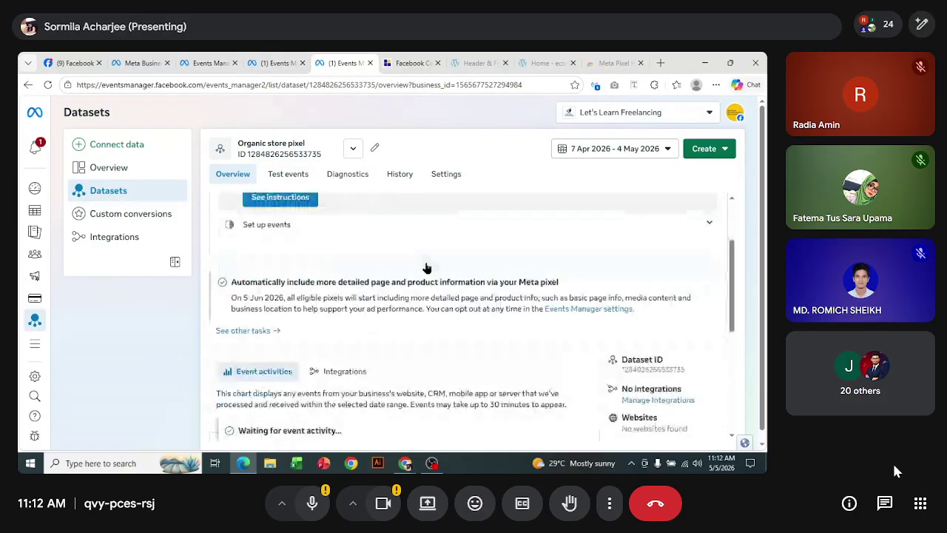
scroll(304, 292, "up", 3)
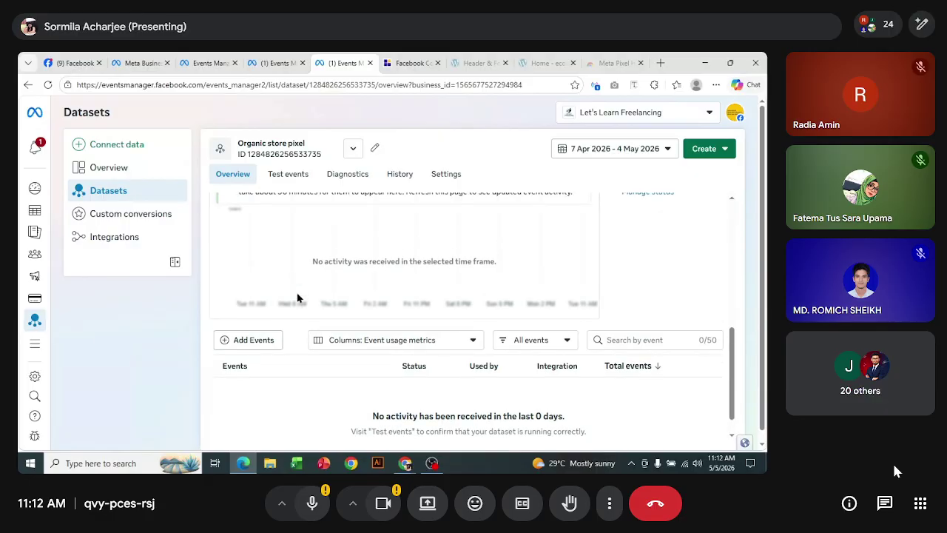
left_click_drag(246, 253, 342, 253)
left_click(287, 281)
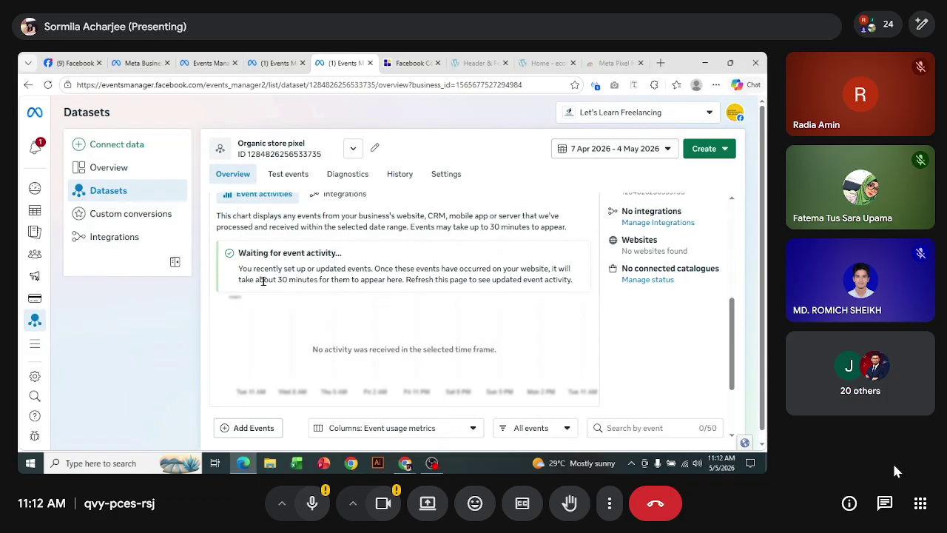
left_click_drag(263, 281, 451, 287)
left_click(390, 344)
left_click_drag(390, 346, 364, 349)
left_click(647, 347)
scroll(613, 362, "down", 4)
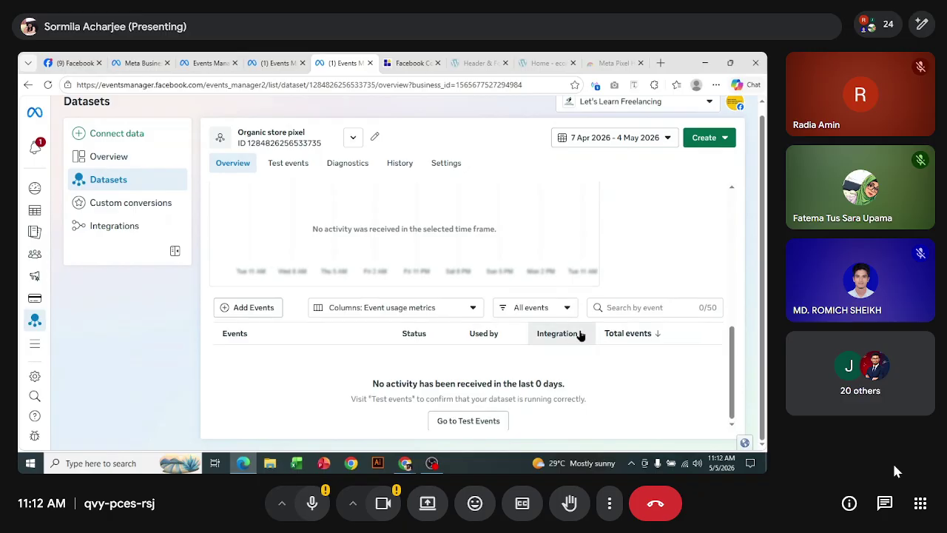
scroll(582, 334, "up", 5)
Compare the receiving status of the other pixels in the business settings with that of FreelancingChannel.com
left_click(140, 63)
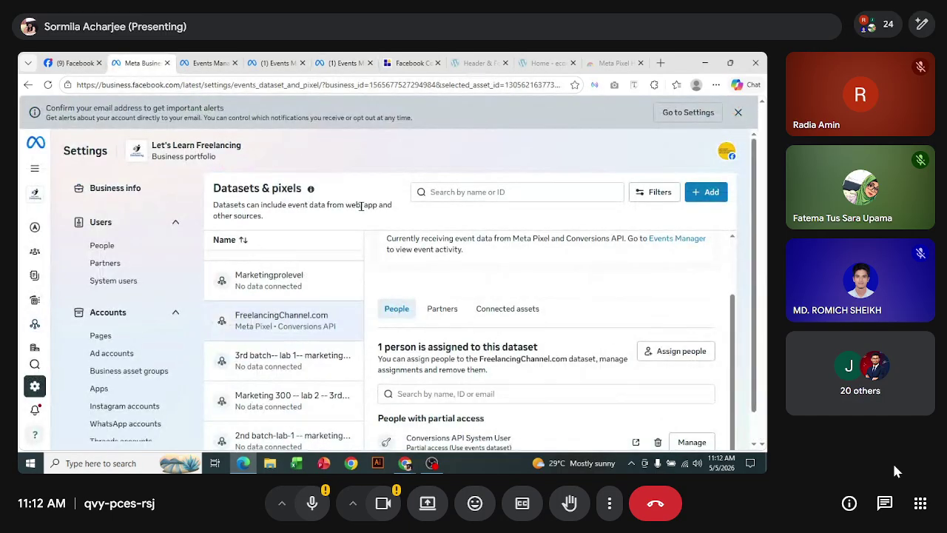
scroll(327, 337, "down", 2)
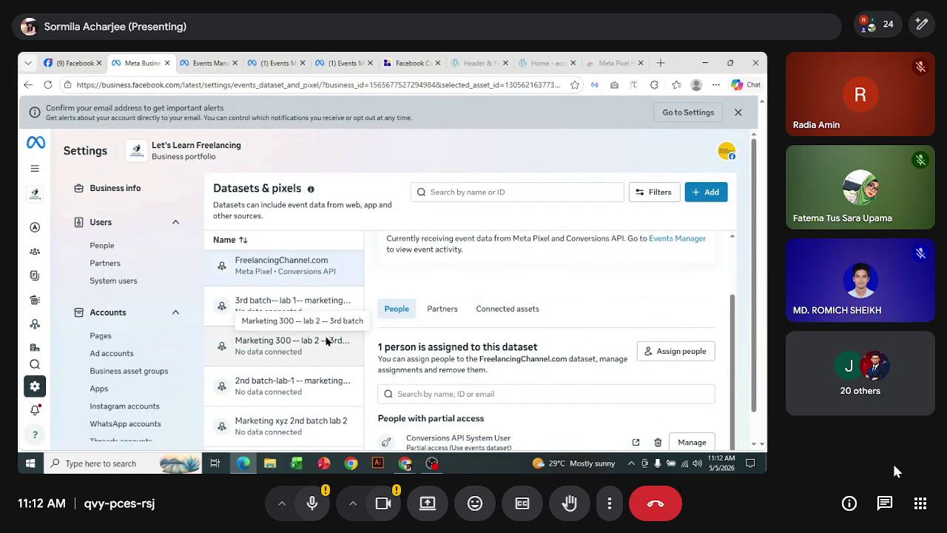
left_click(326, 339)
scroll(513, 315, "down", 3)
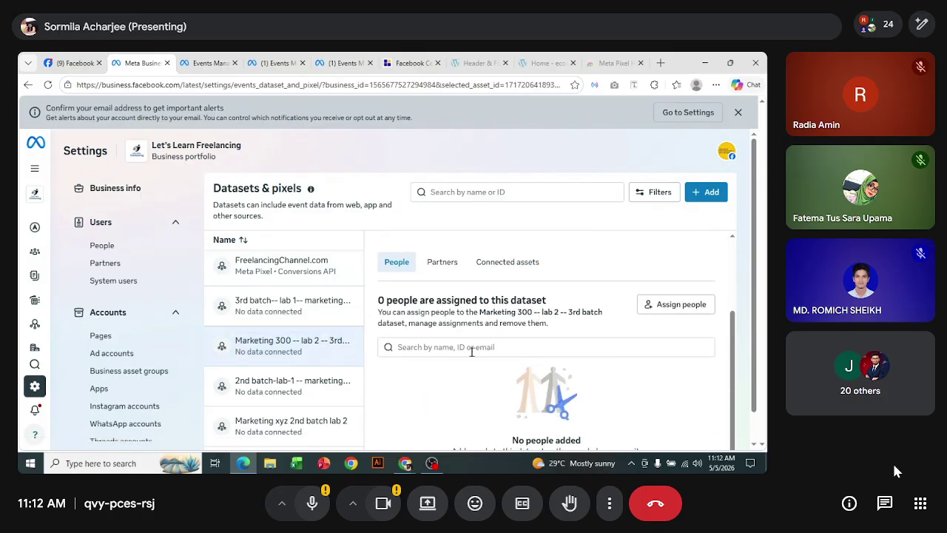
left_click(287, 314)
scroll(296, 382, "down", 3)
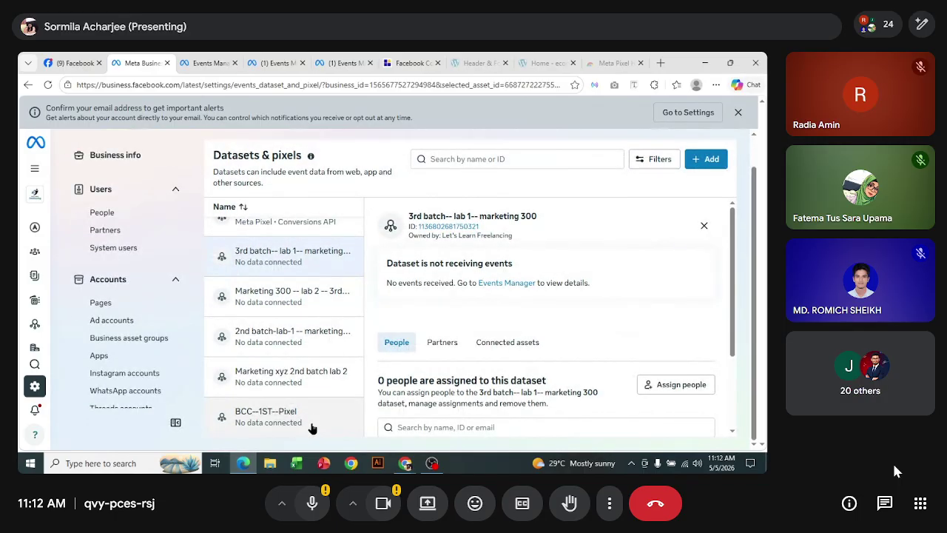
left_click(312, 424)
scroll(304, 370, "up", 5)
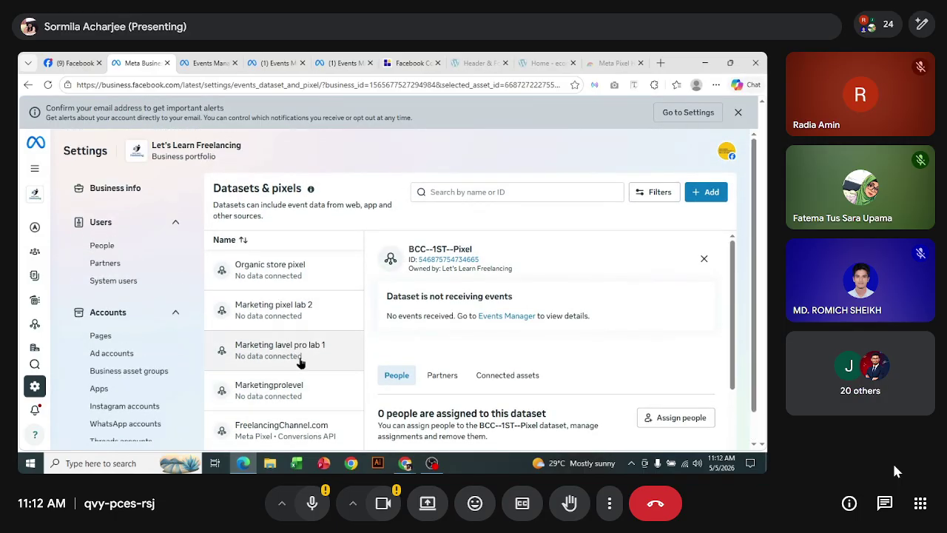
scroll(300, 361, "down", 3)
left_click(283, 324)
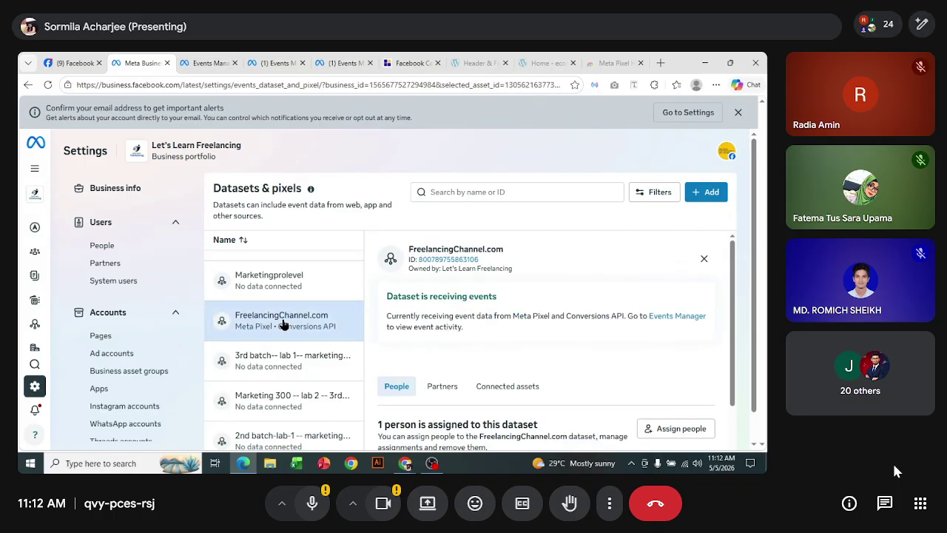
Open the FreelancingChannel.com dataset in Events Manager from the business settings and review its event activity chart and events list
left_click(694, 317)
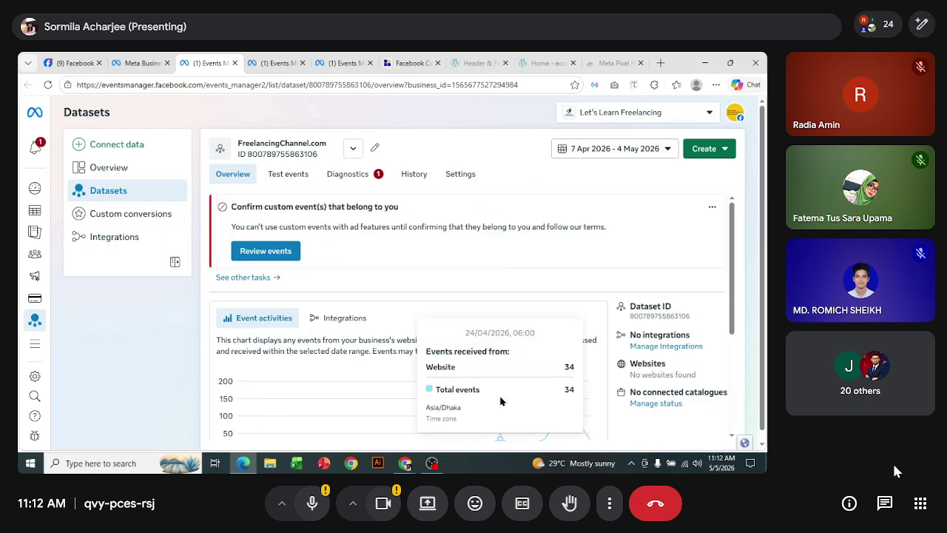
scroll(601, 358, "down", 5)
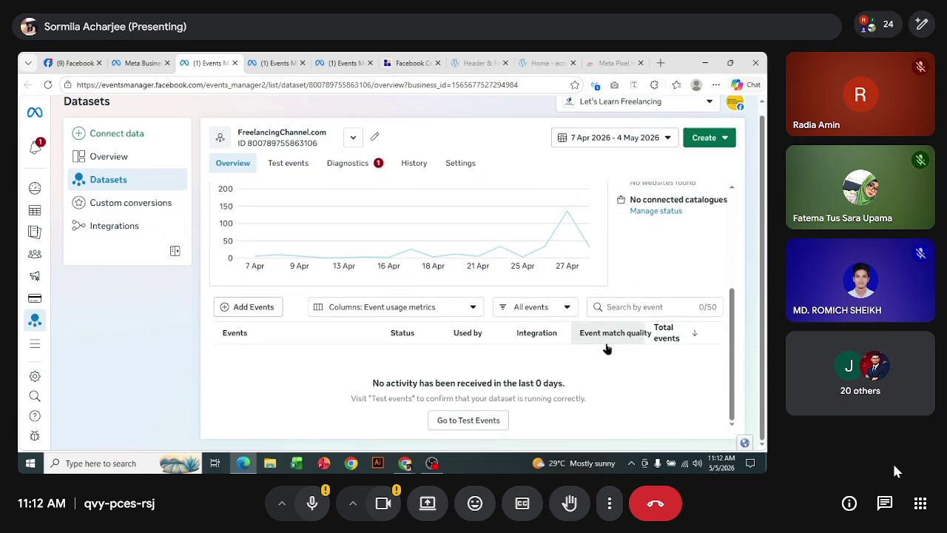
scroll(609, 363, "up", 4)
scroll(610, 363, "up", 2)
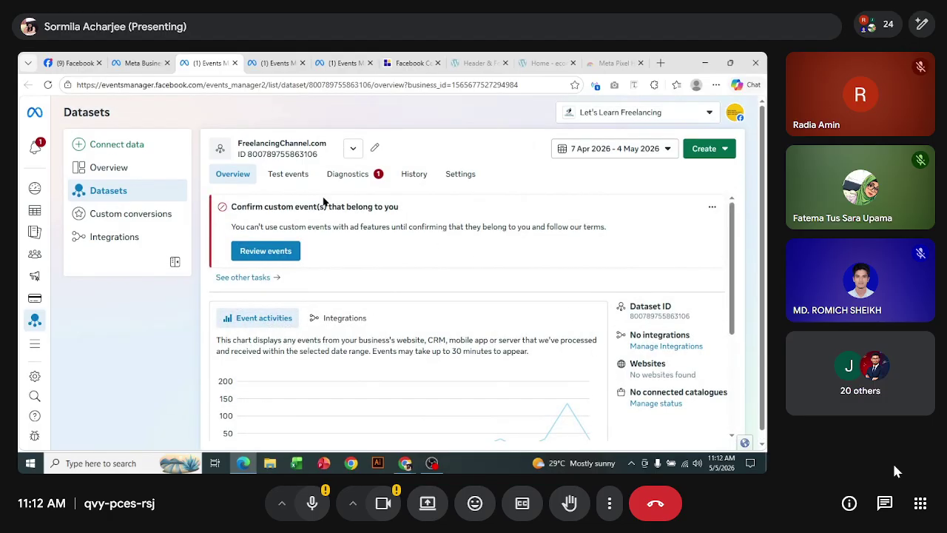
Examine the FreelancingChannel.com dataset's integrations and what uses the dataset, and return to its event activities
left_click(347, 317)
scroll(541, 314, "down", 3)
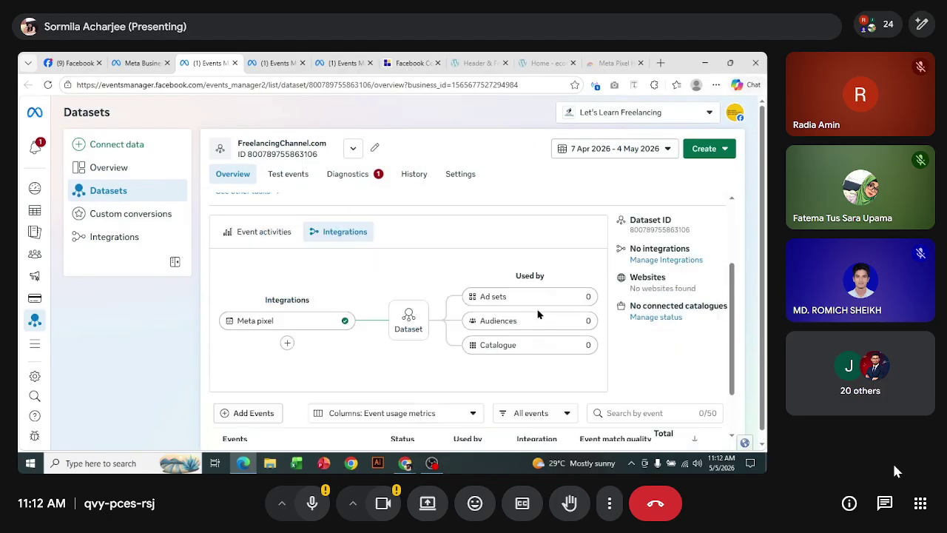
scroll(555, 337, "up", 4)
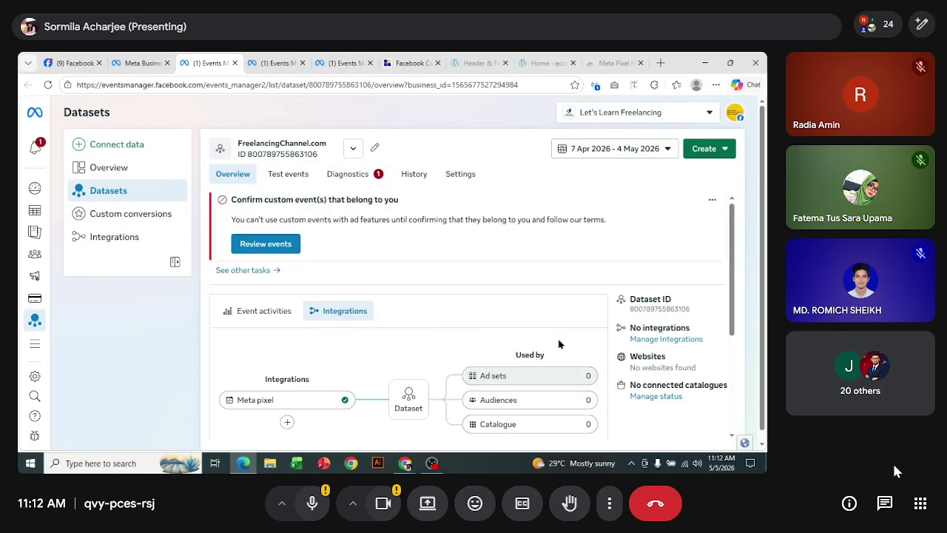
left_click(264, 317)
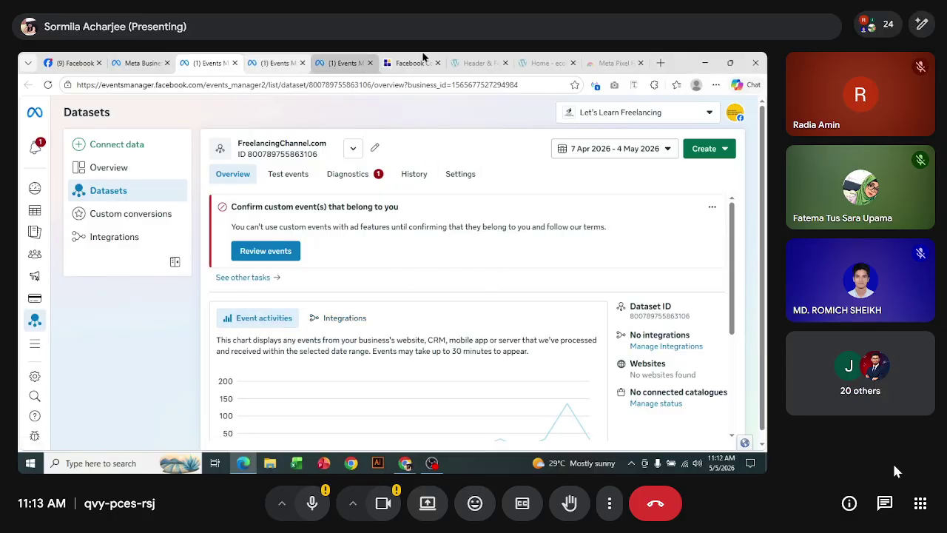
Switch to OBS and stop the presenter's recording, and bring up the local OBS window after leaving the full-screen meeting view
left_click(431, 463)
left_click(687, 346)
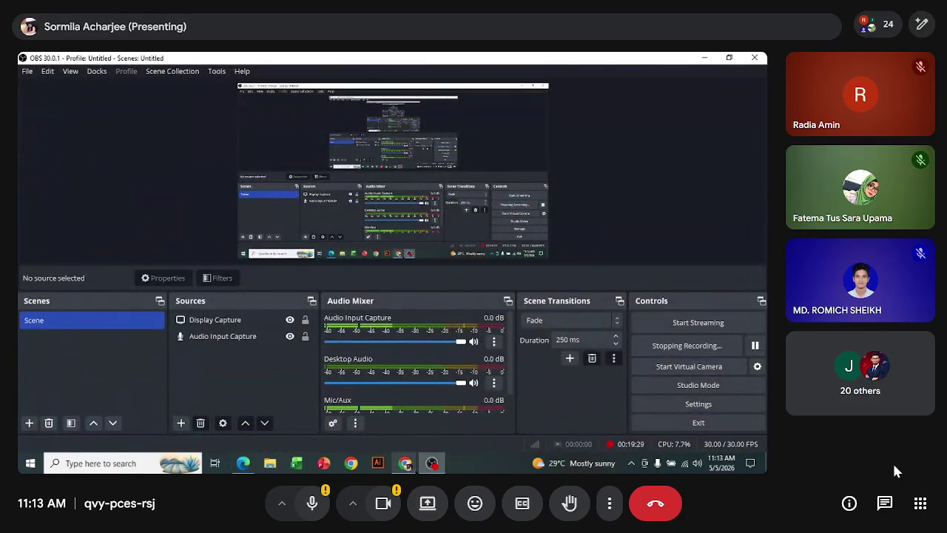
key("Escape")
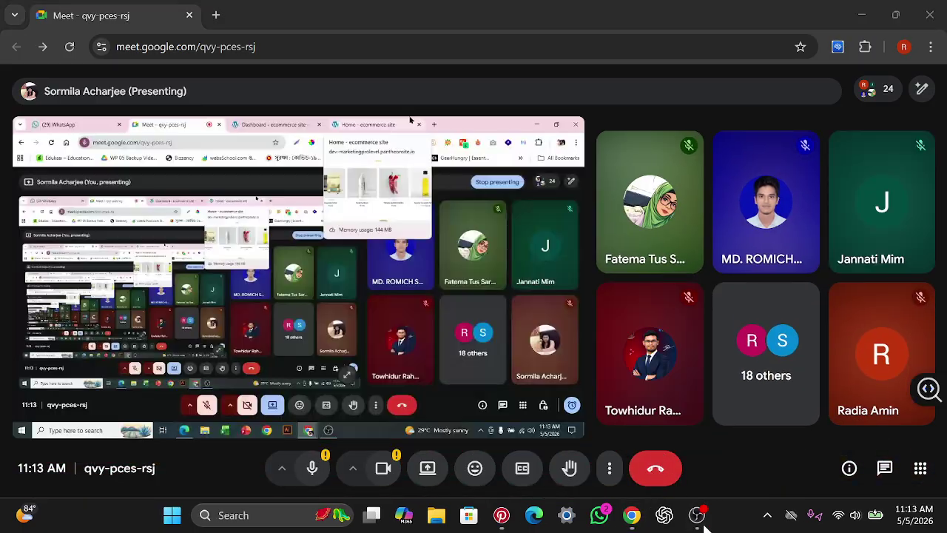
left_click(697, 513)
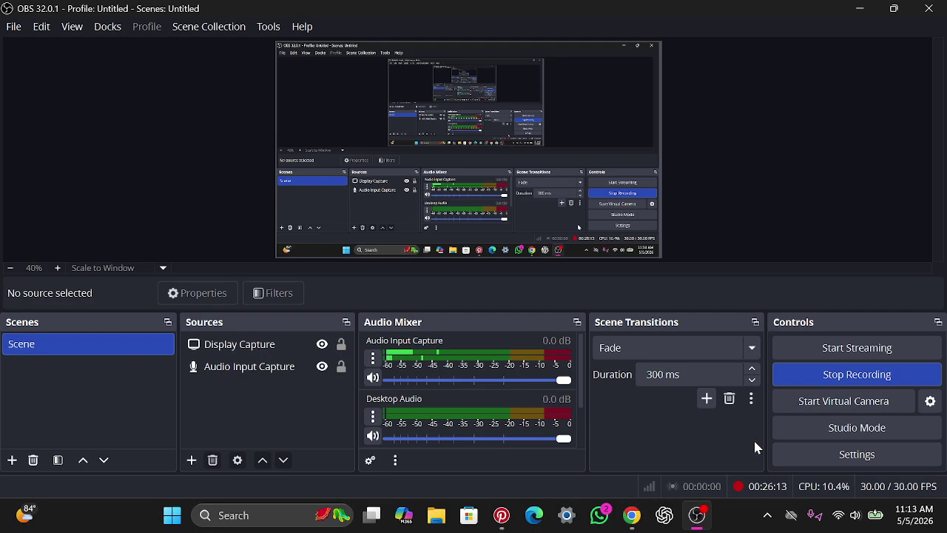